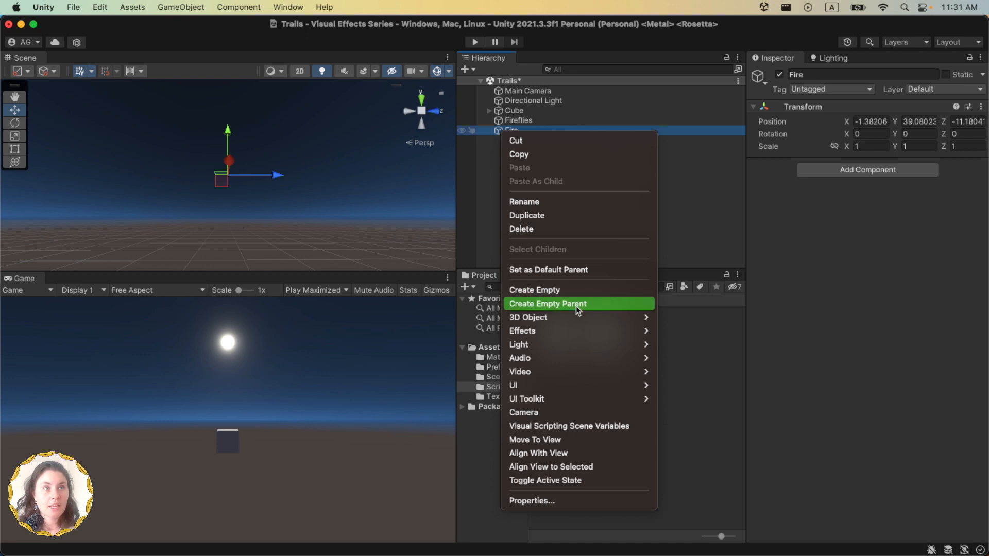
Add a particle system named Fire Alpha under the Fire object and set its X rotation to -90
{"action": "mouse_move", "coordinate": [582, 330]}
{"action": "left_click", "coordinate": [711, 332]}
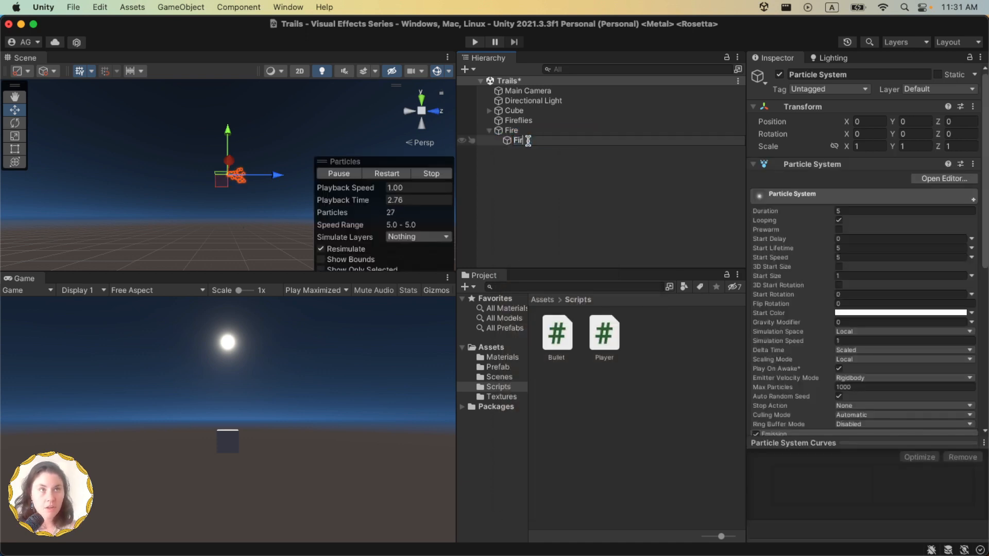
{"action": "type", "text": "Fire Alph"}
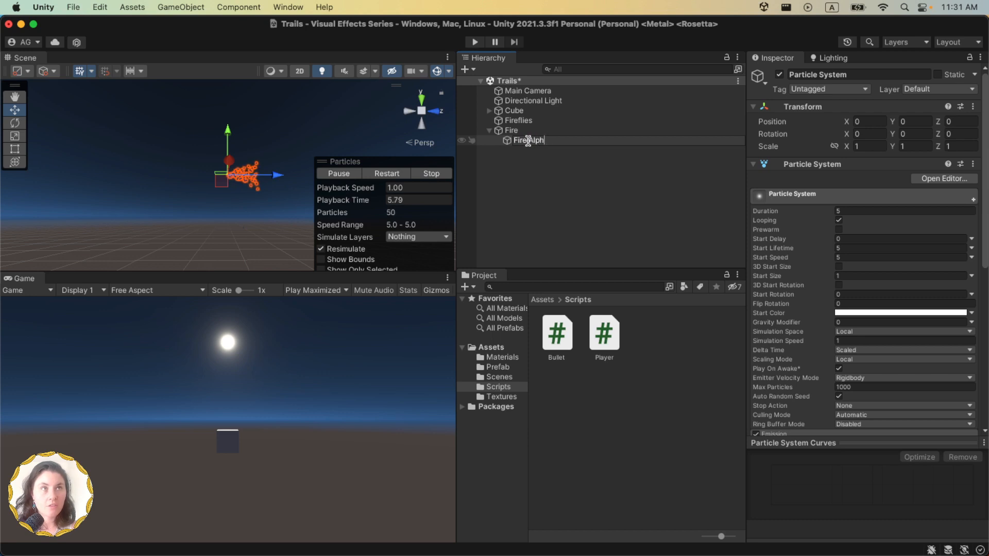
{"action": "type", "text": "a"}
{"action": "key", "text": "Return"}
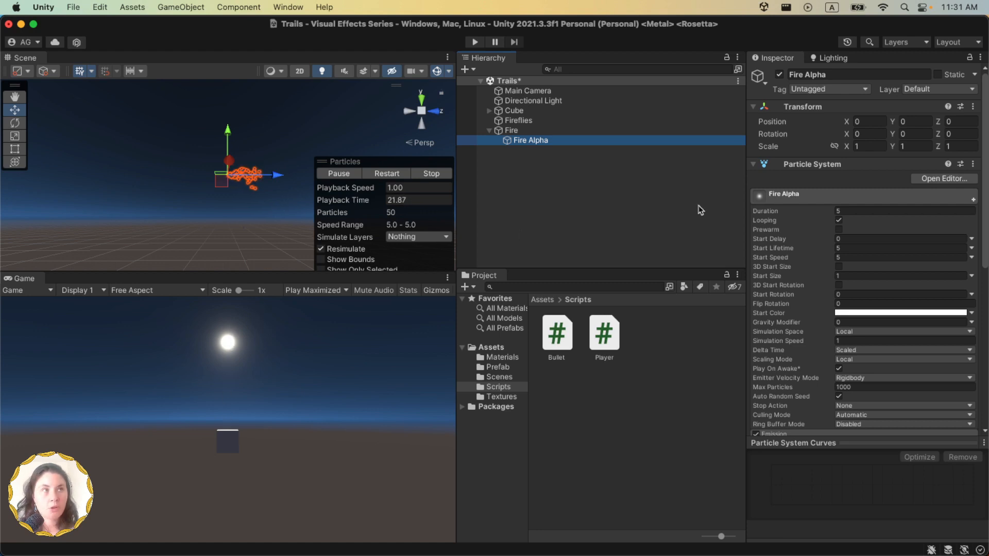
{"action": "left_click", "coordinate": [865, 134]}
{"action": "type", "text": "-9"}
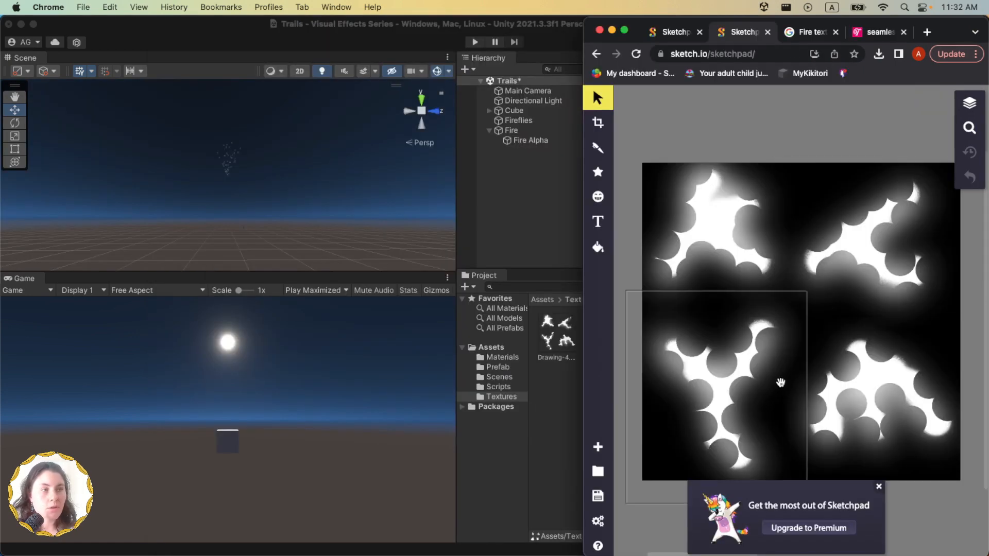
Check the other Sketchpad flame drawing, return to Unity and set Alpha Source to From Gray Scale for both Drawing textures
{"action": "left_click", "coordinate": [667, 32]}
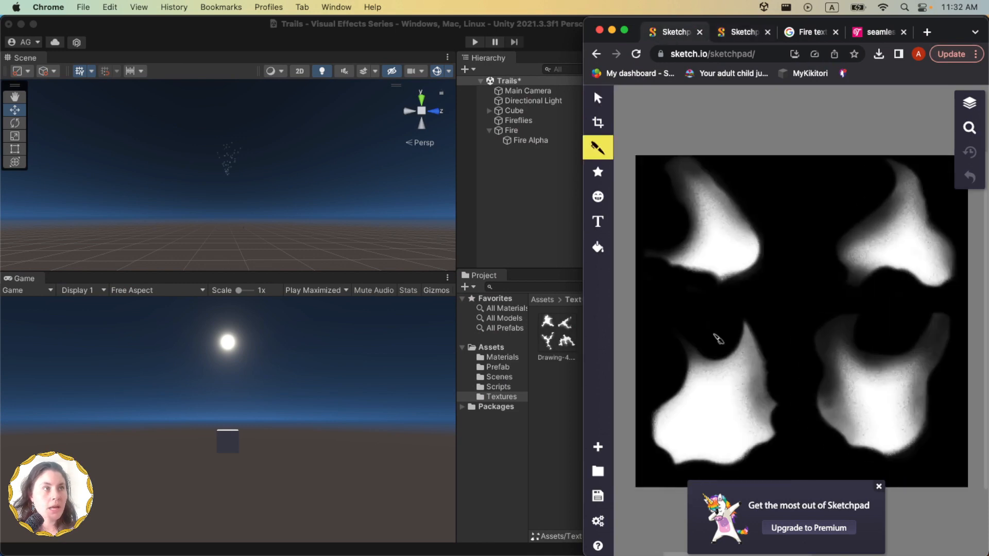
{"action": "left_click", "coordinate": [570, 401]}
{"action": "left_click", "coordinate": [556, 333]}
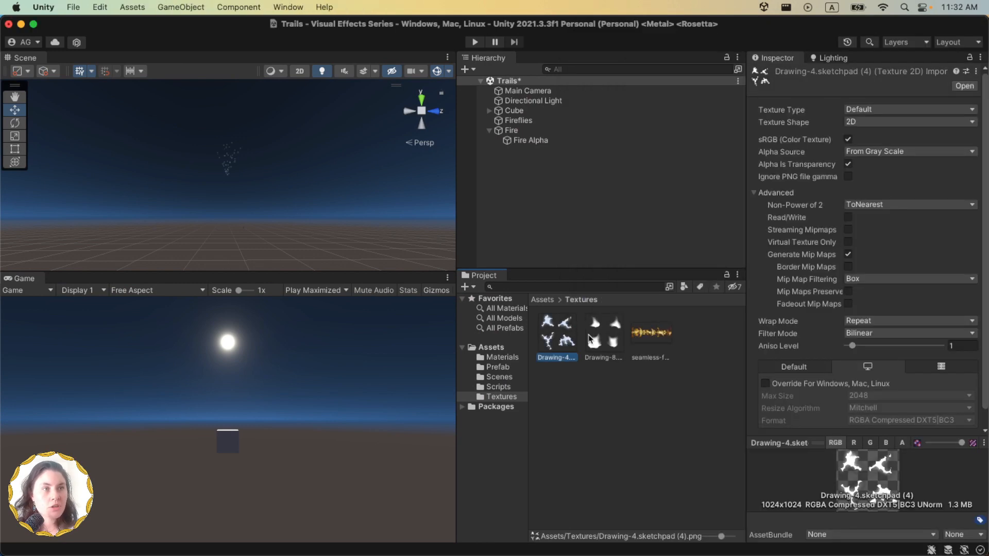
{"action": "left_click", "coordinate": [603, 333], "text": "shift"}
{"action": "left_click", "coordinate": [909, 152]}
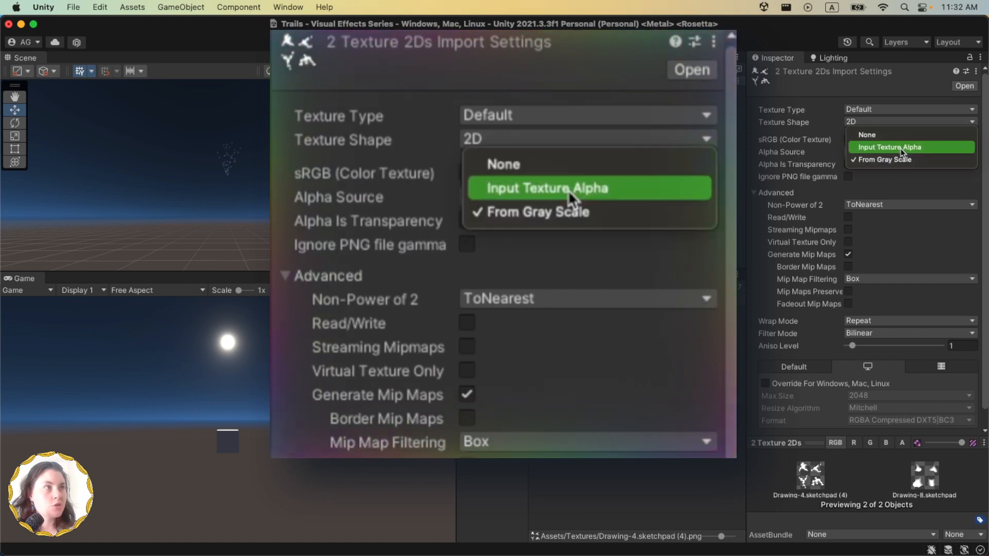
{"action": "left_click", "coordinate": [890, 161]}
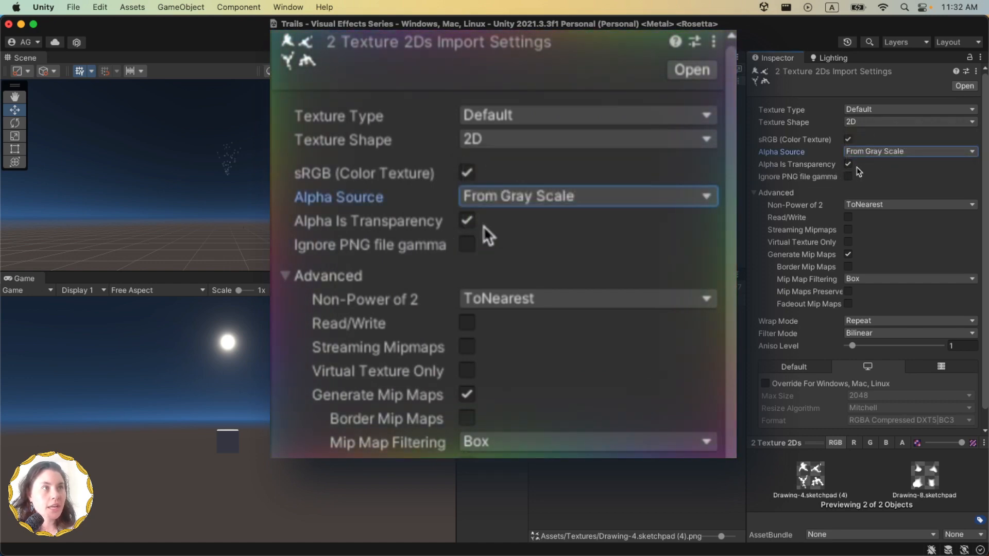
{"action": "scroll", "coordinate": [907, 258], "scroll_direction": "down", "scroll_amount": 1}
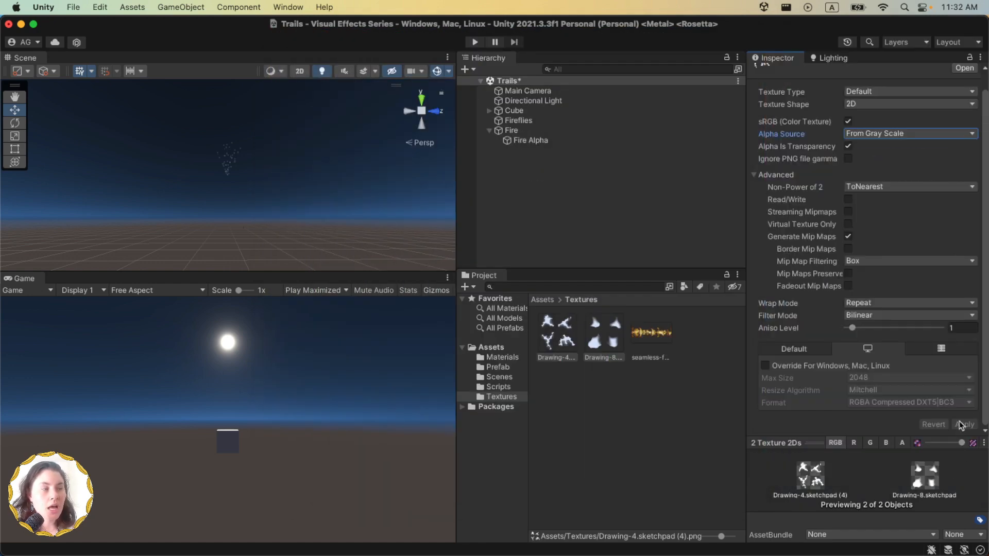
{"action": "left_click", "coordinate": [599, 334], "text": "super"}
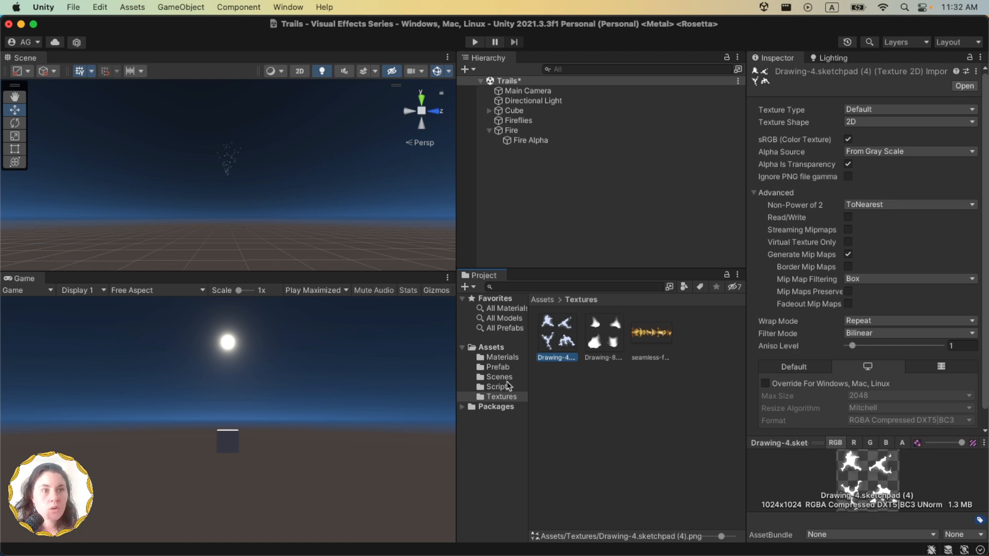
Create a new material named Fire_Alpha_Mat in the Materials folder
{"action": "left_click", "coordinate": [502, 357]}
{"action": "right_click", "coordinate": [624, 439]}
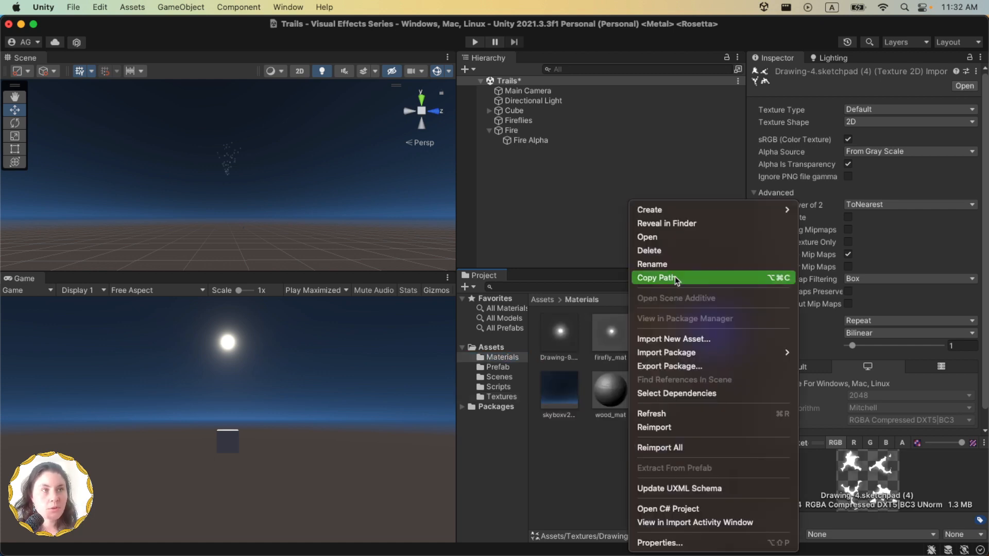
{"action": "mouse_move", "coordinate": [695, 210]}
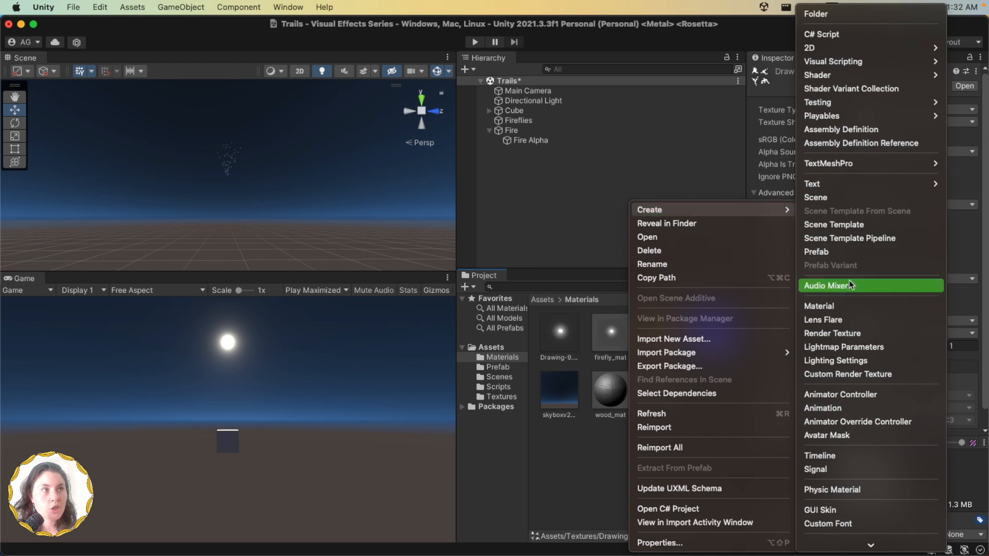
{"action": "left_click", "coordinate": [838, 306]}
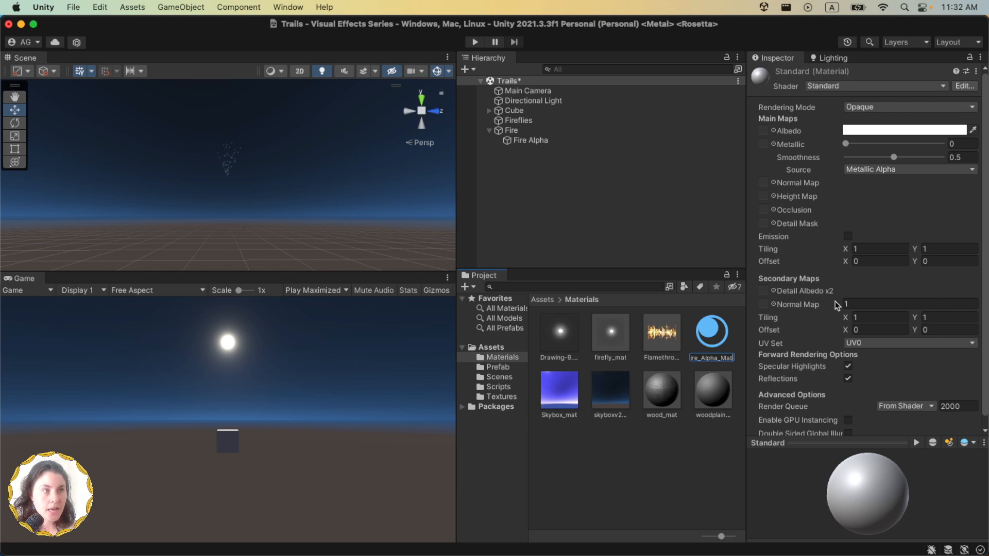
{"action": "key", "text": "Return"}
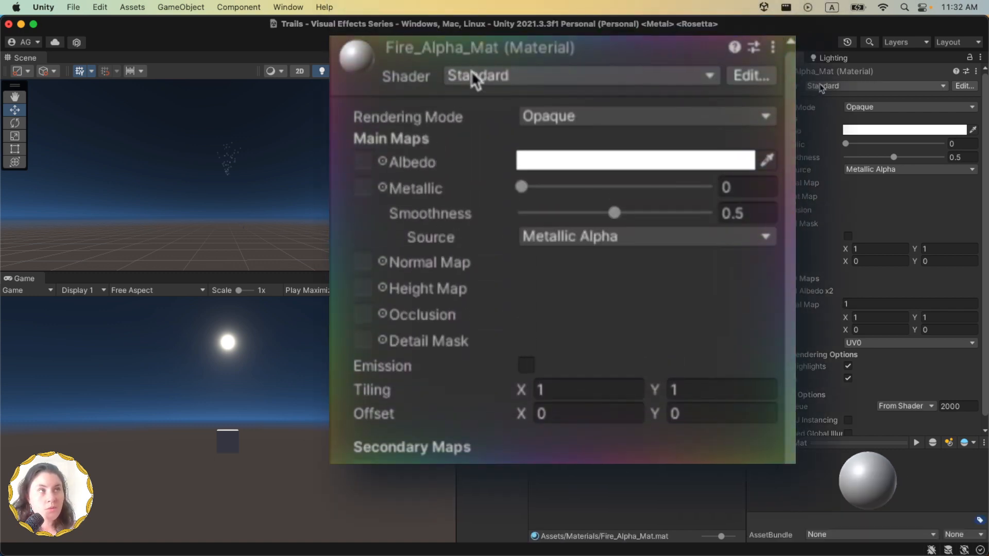
Set the shader of Fire_Alpha_Mat to Legacy Shaders/Particles/Alpha Blended
{"action": "left_click", "coordinate": [821, 86]}
{"action": "left_click", "coordinate": [840, 267]}
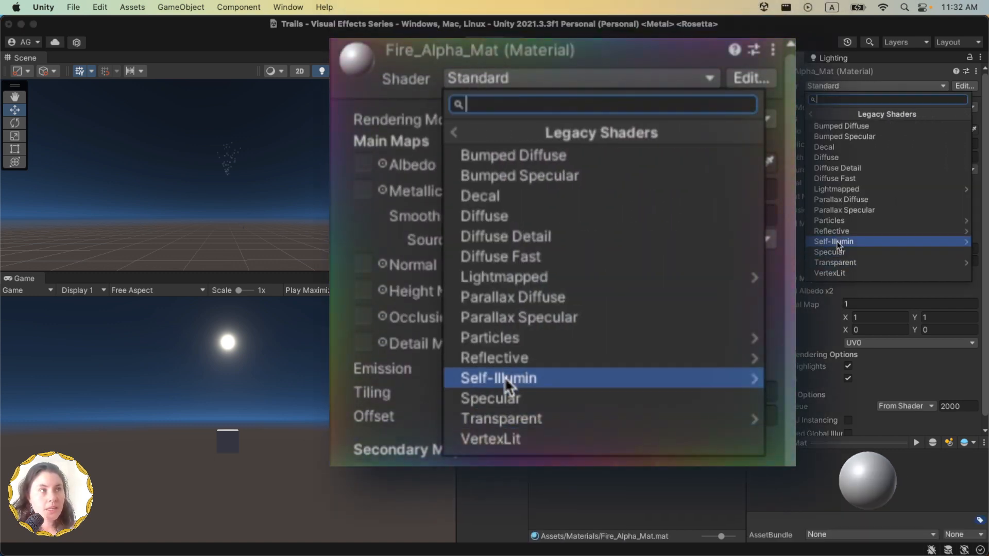
{"action": "left_click", "coordinate": [830, 220]}
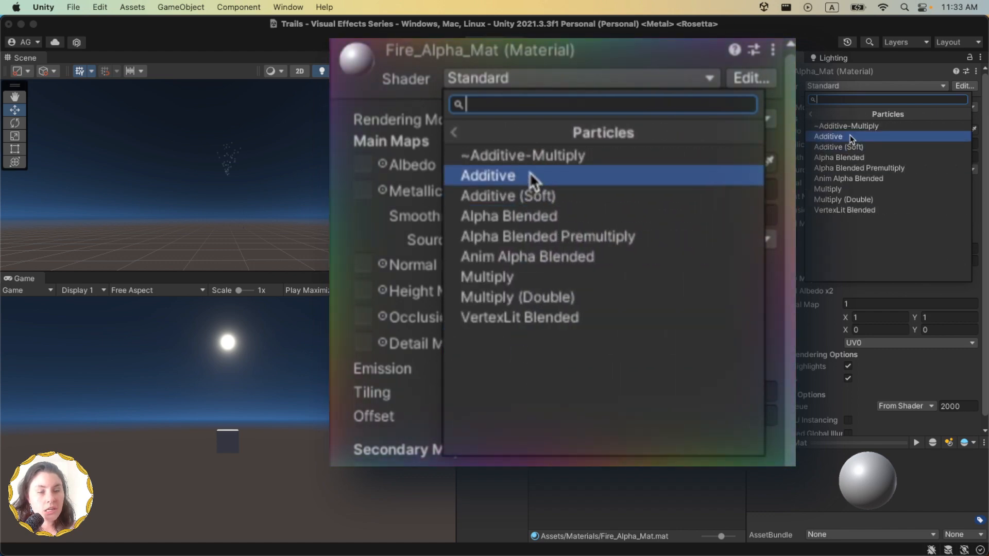
{"action": "left_click", "coordinate": [830, 158]}
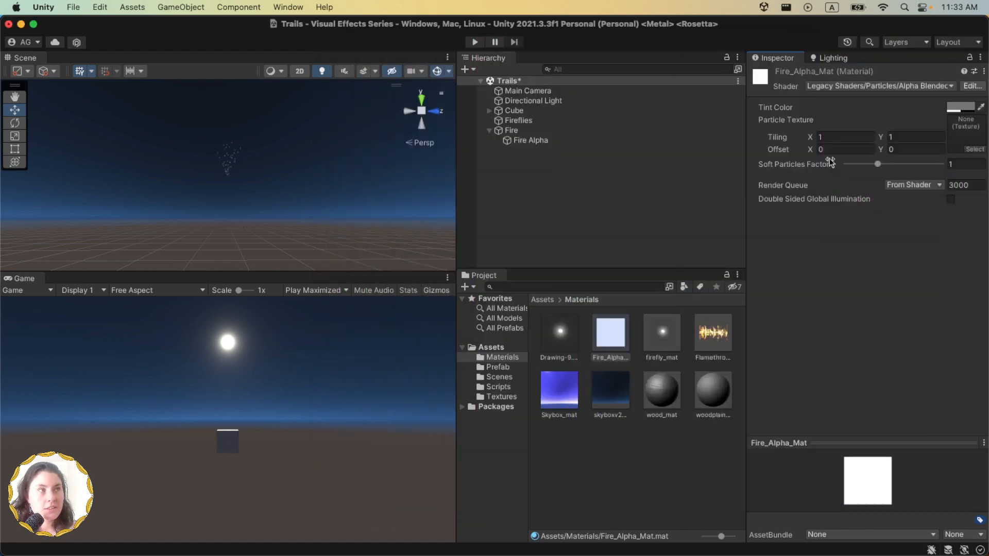
Assign the Drawing-4 sketchpad texture from the Textures folder as the particle texture of Fire_Alpha_Mat
{"action": "left_click", "coordinate": [975, 150]}
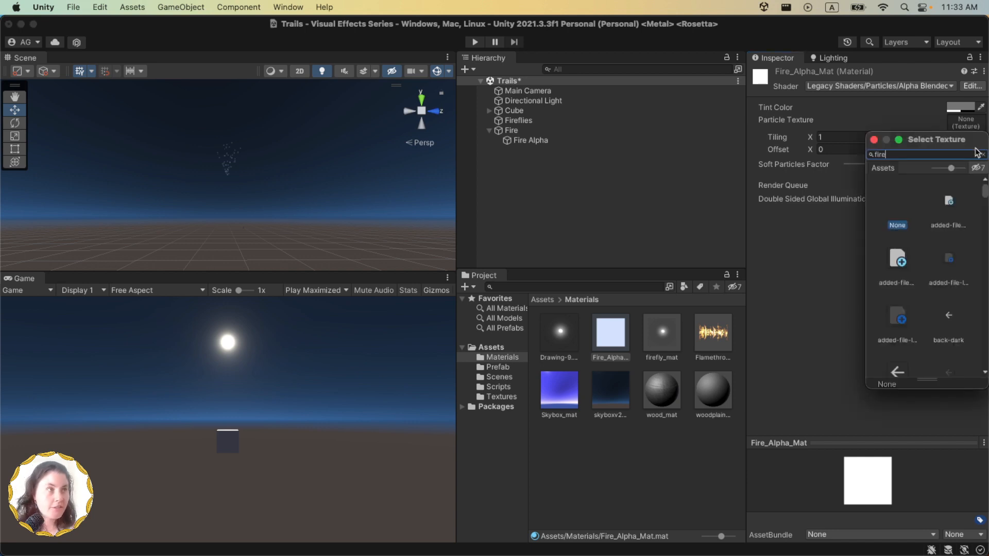
{"action": "left_click", "coordinate": [874, 140]}
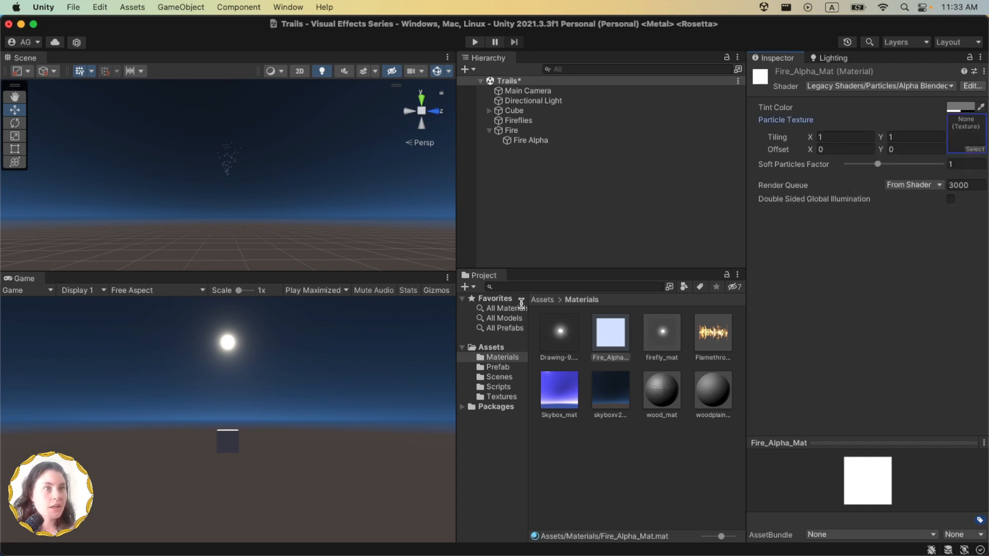
{"action": "left_click", "coordinate": [502, 397]}
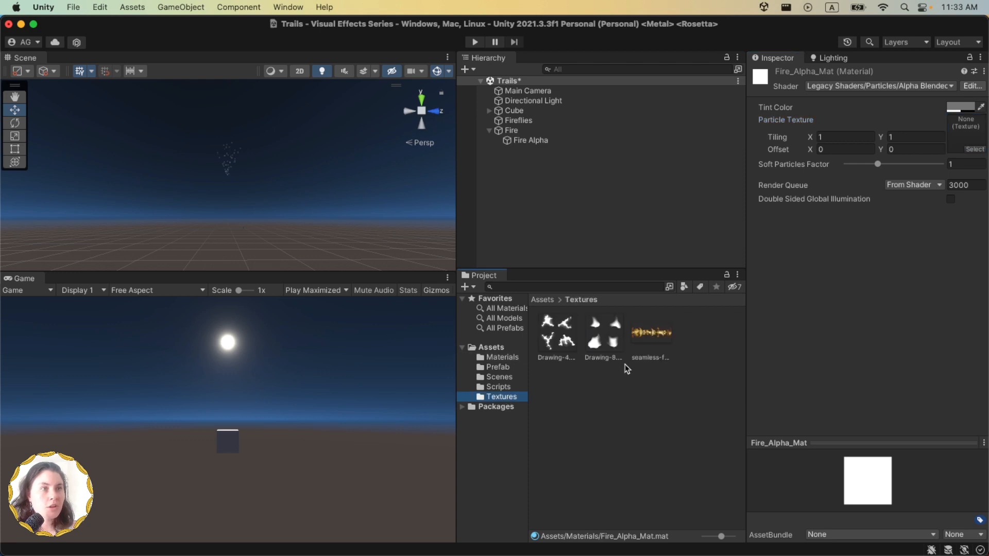
{"action": "mouse_move", "coordinate": [570, 343]}
{"action": "left_mouse_down"}
{"action": "mouse_move", "coordinate": [986, 125]}
{"action": "mouse_move", "coordinate": [956, 133]}
{"action": "left_mouse_up"}
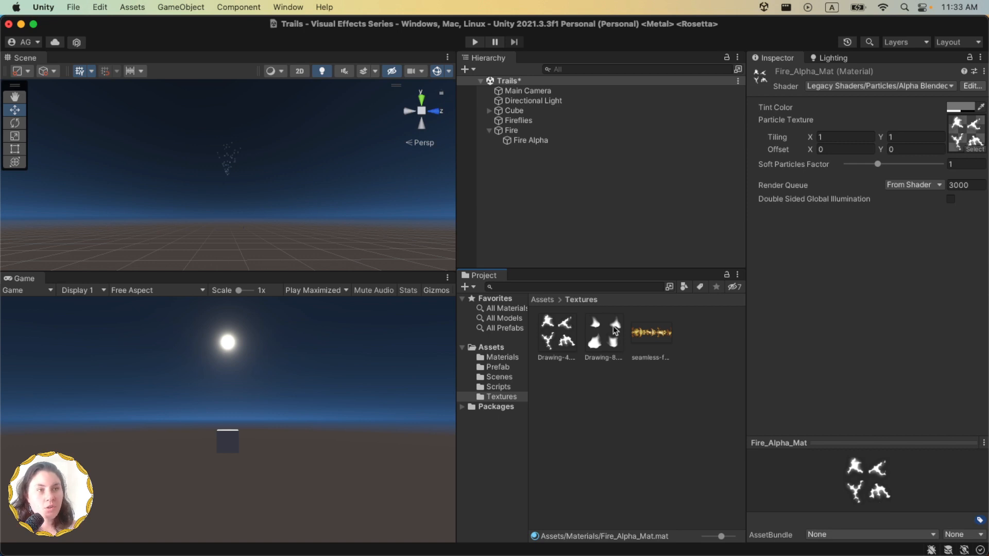
Apply the Fire_Alpha_Mat material to the Fire Alpha particle system and select that object
{"action": "left_click", "coordinate": [499, 357]}
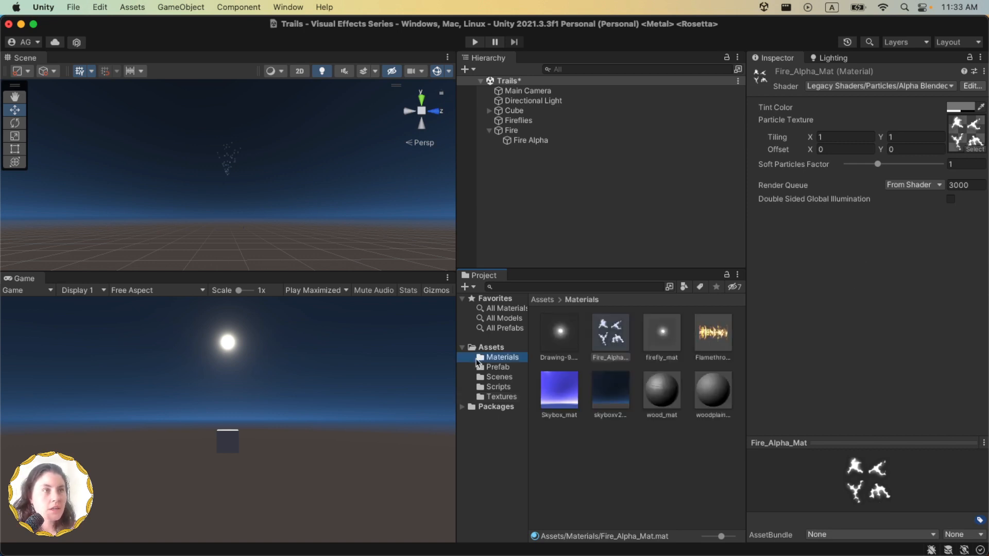
{"action": "left_click_drag", "start_coordinate": [619, 342], "coordinate": [533, 142]}
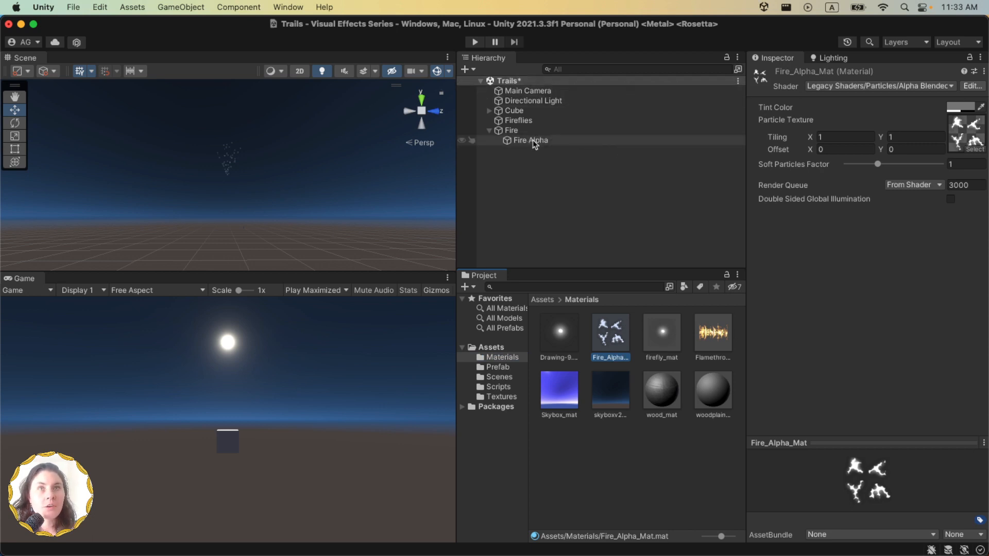
{"action": "left_click", "coordinate": [533, 141]}
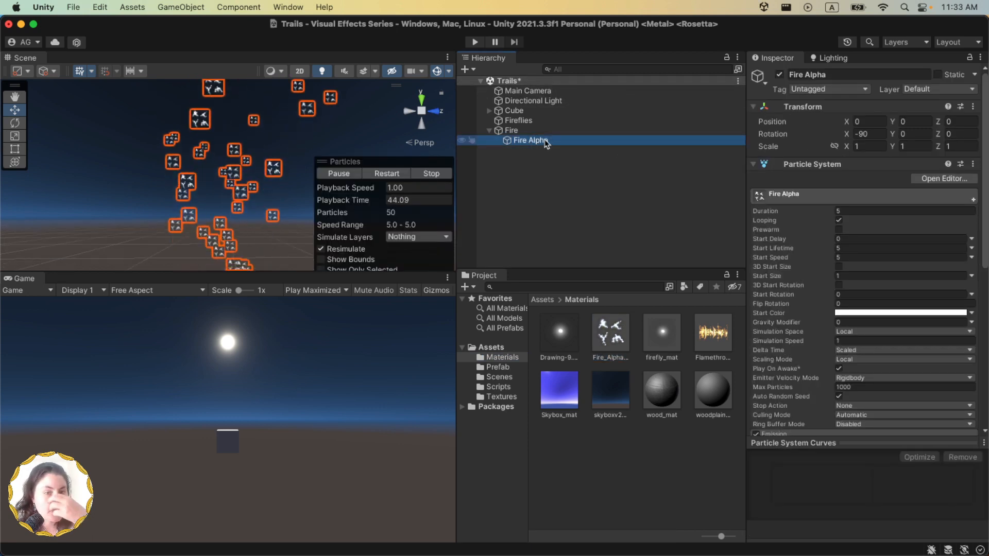
Enable Texture Sheet Animation on Fire Alpha and set its tiles to 2 in X and 2 in Y
{"action": "scroll", "coordinate": [892, 316], "scroll_direction": "down", "scroll_amount": 10}
{"action": "left_click", "coordinate": [768, 348]}
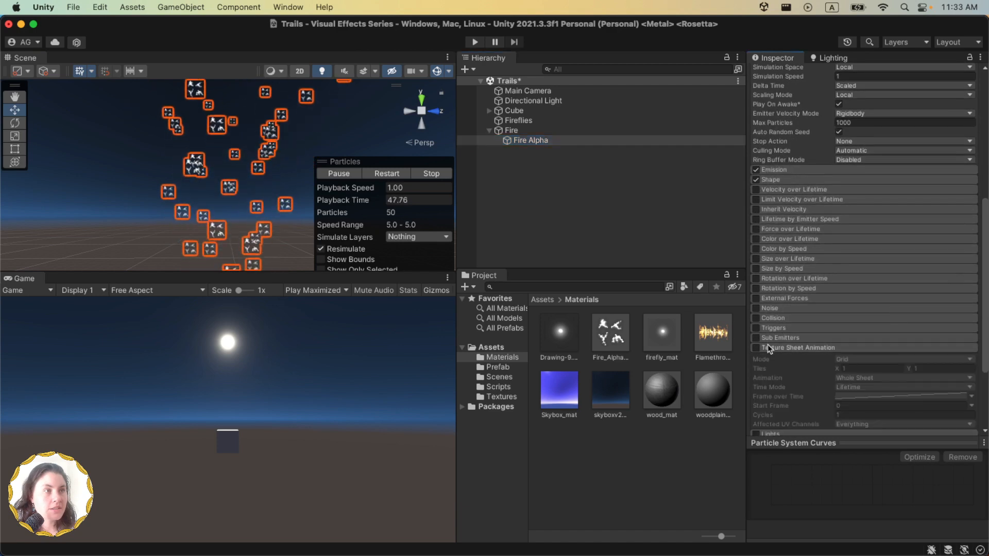
{"action": "left_click", "coordinate": [756, 347]}
{"action": "scroll", "coordinate": [851, 313], "scroll_direction": "down", "scroll_amount": 3}
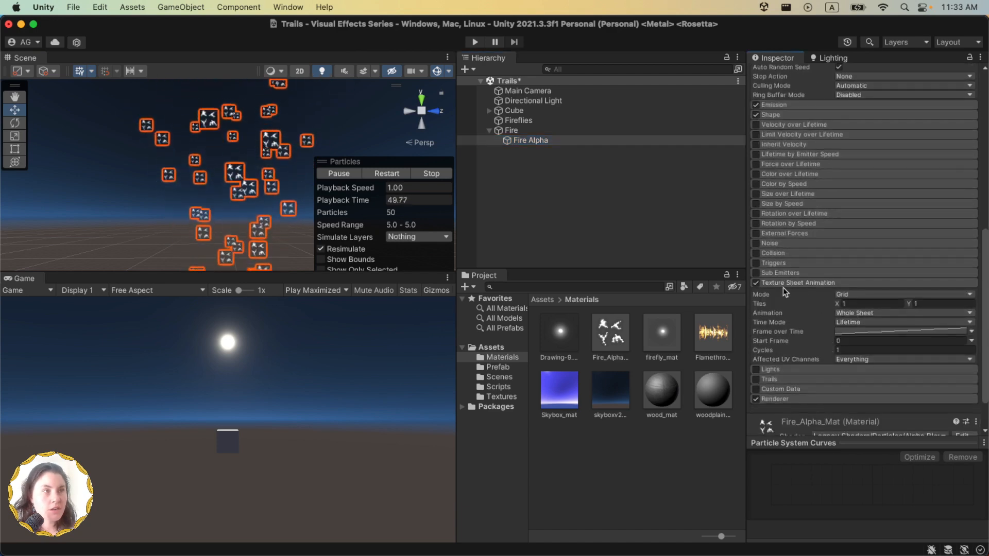
{"action": "scroll", "coordinate": [810, 278], "scroll_direction": "down", "scroll_amount": 1}
{"action": "left_click", "coordinate": [866, 282]}
{"action": "type", "text": "2"}
{"action": "key", "text": "Tab"}
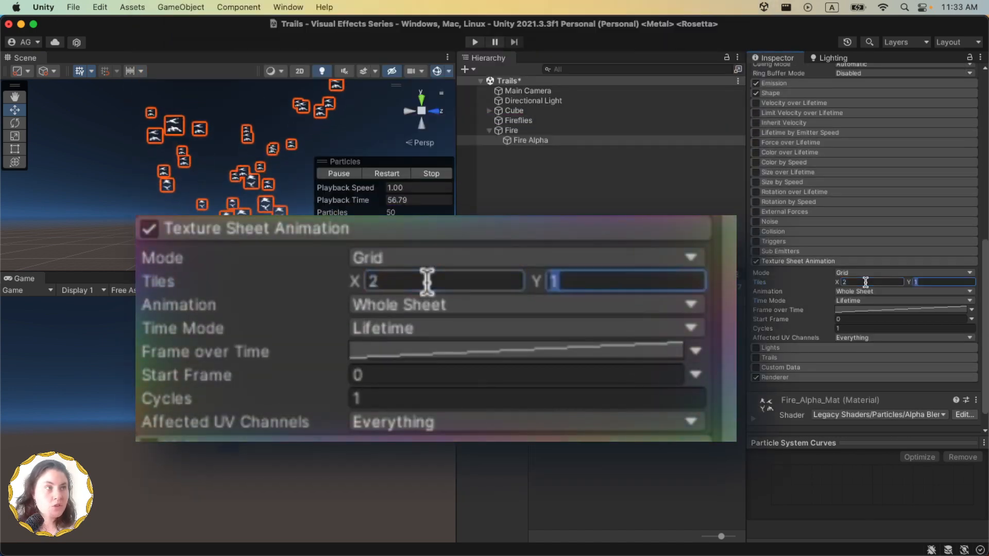
{"action": "type", "text": "2"}
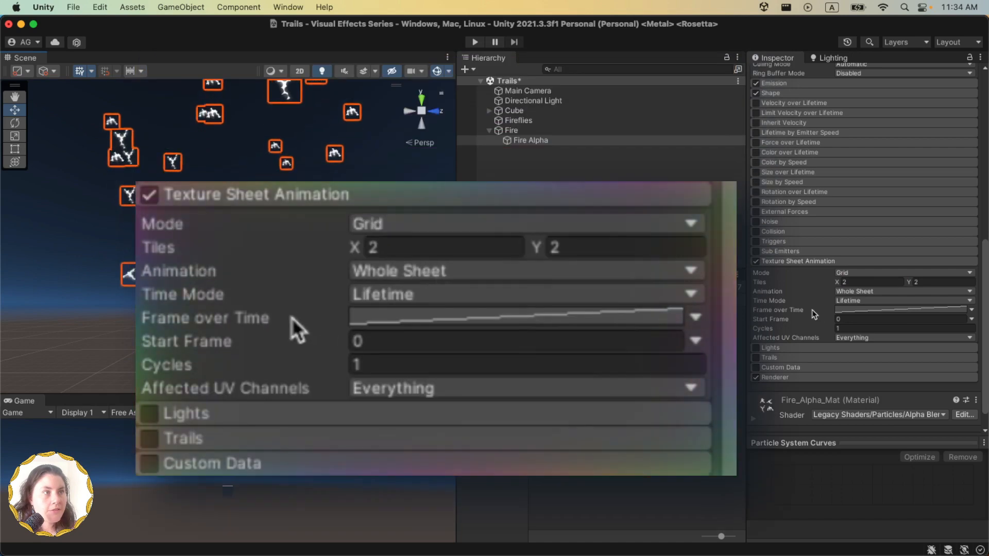
Set Frame over Time to Random Between Two Constants, ranging from 0 to 3.9996
{"action": "left_click", "coordinate": [971, 309]}
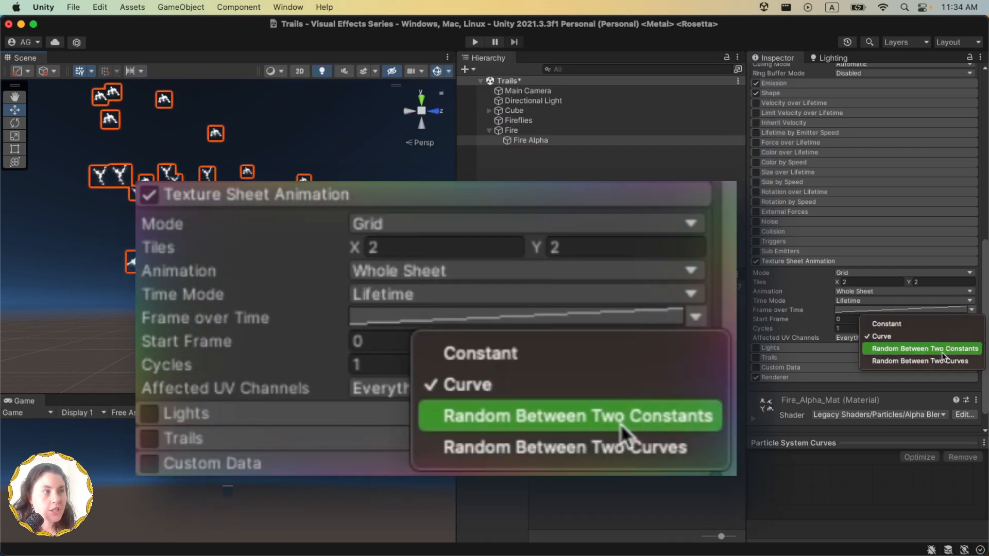
{"action": "left_click", "coordinate": [925, 349]}
{"action": "left_click", "coordinate": [865, 309]}
{"action": "type", "text": "0"}
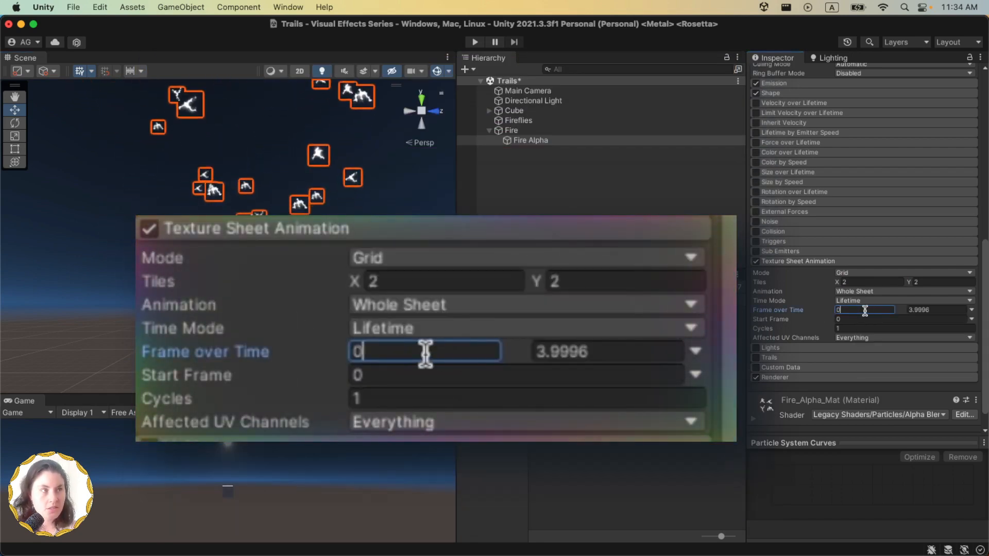
{"action": "double_click", "coordinate": [948, 310]}
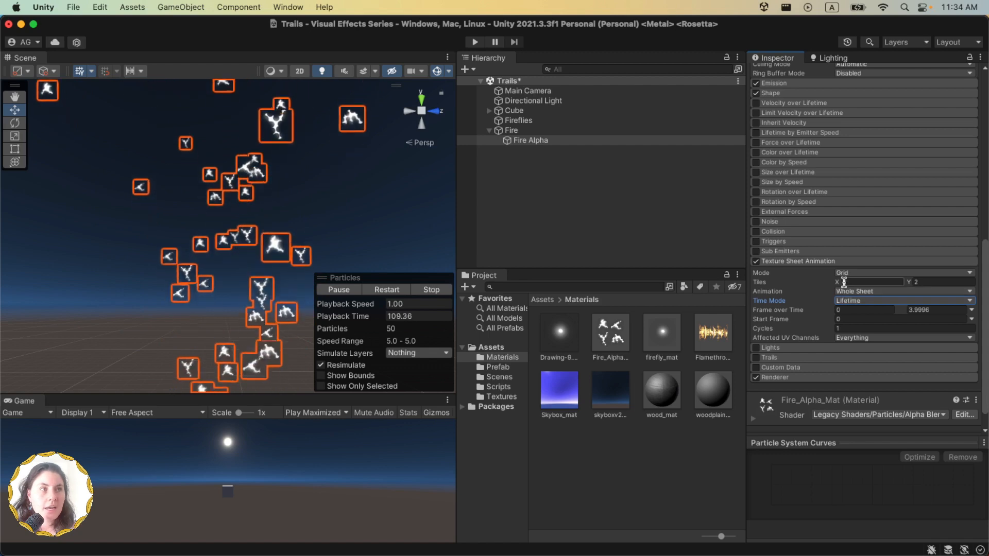
Narrow the Fire Alpha emitter's cone shape to an angle of 5 and a radius of 0.1
{"action": "scroll", "coordinate": [844, 282], "scroll_direction": "up", "scroll_amount": 5}
{"action": "left_click", "coordinate": [824, 236]}
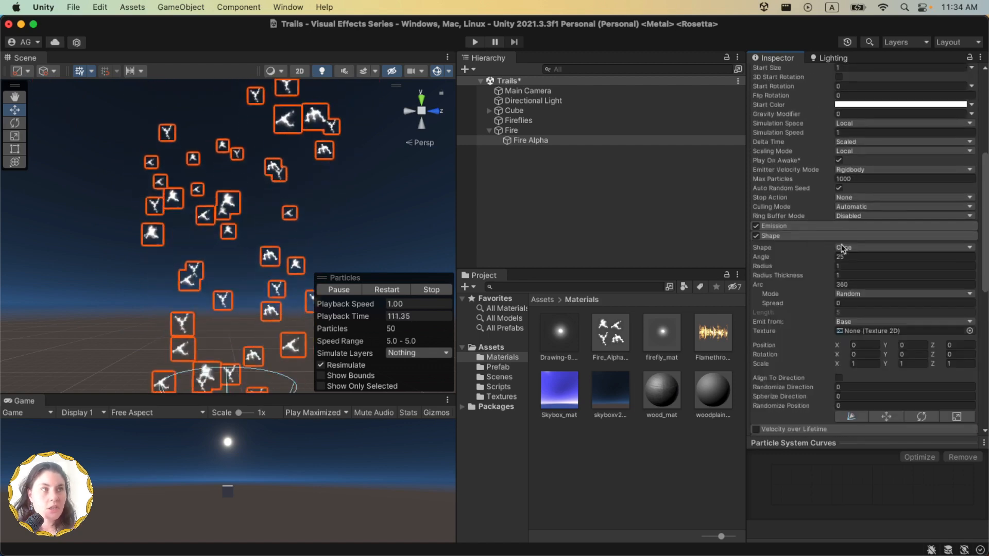
{"action": "left_click", "coordinate": [856, 256]}
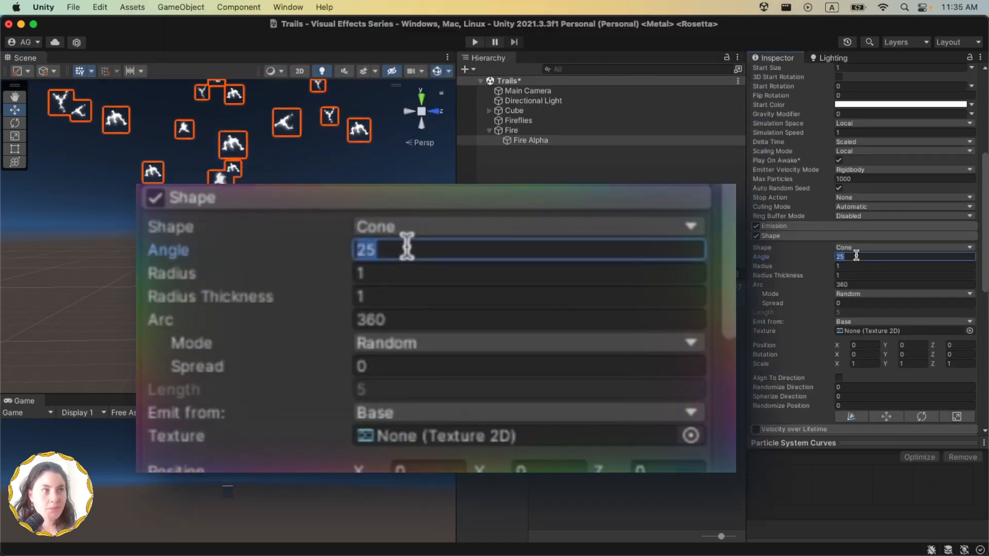
{"action": "type", "text": "5"}
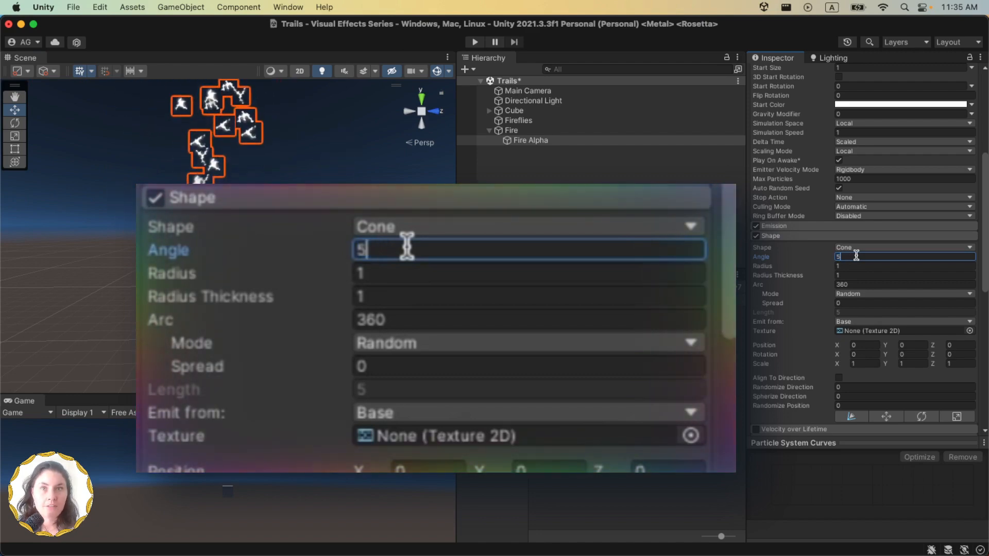
{"action": "left_click", "coordinate": [855, 266]}
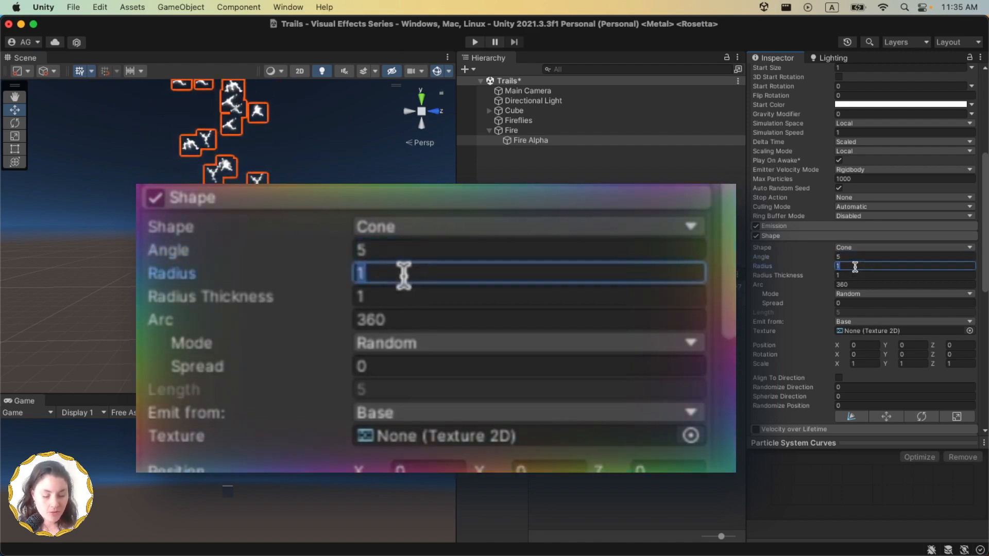
{"action": "type", "text": ".1"}
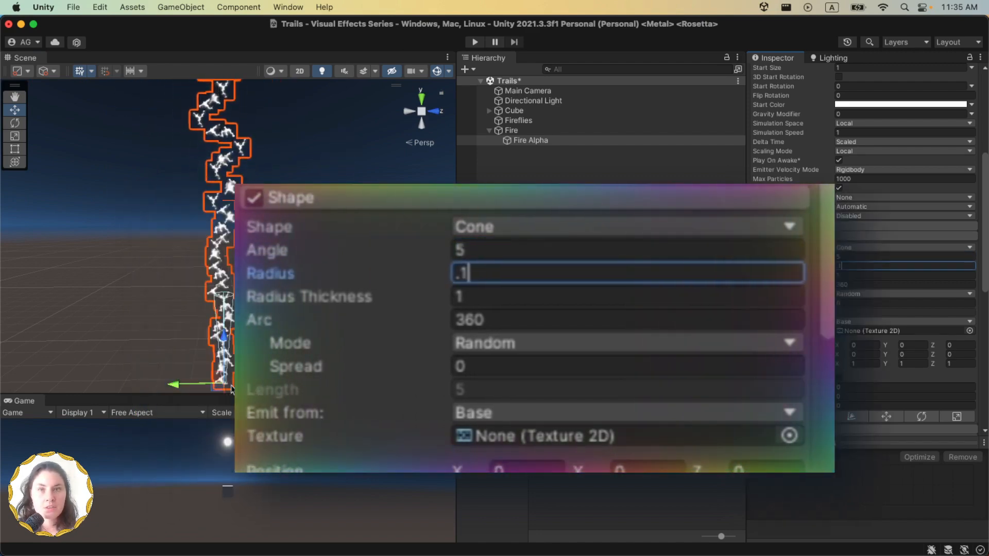
Set Fire Alpha's Start Speed to 1.6 and its Start Lifetime to 3
{"action": "scroll", "coordinate": [797, 323], "scroll_direction": "up", "scroll_amount": 5}
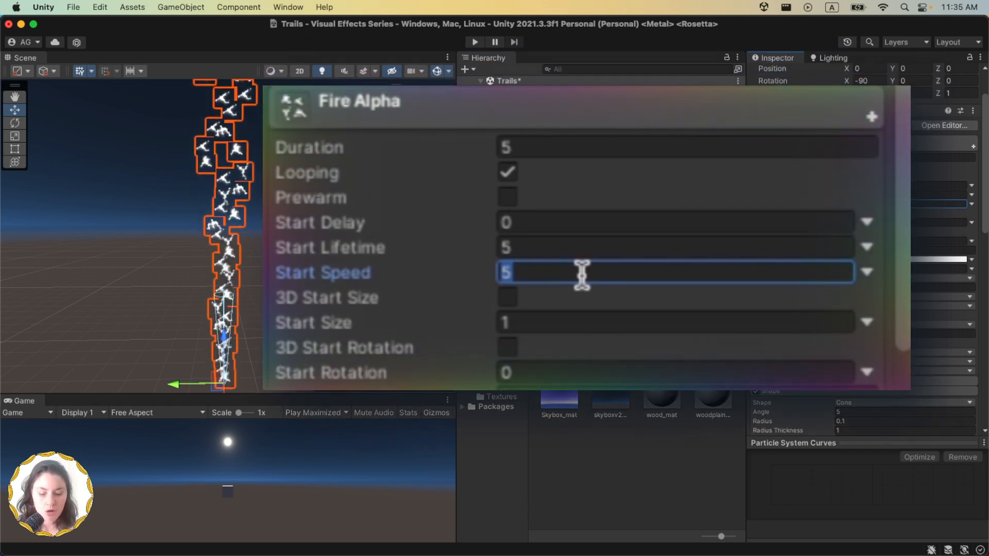
{"action": "type", "text": "1.5"}
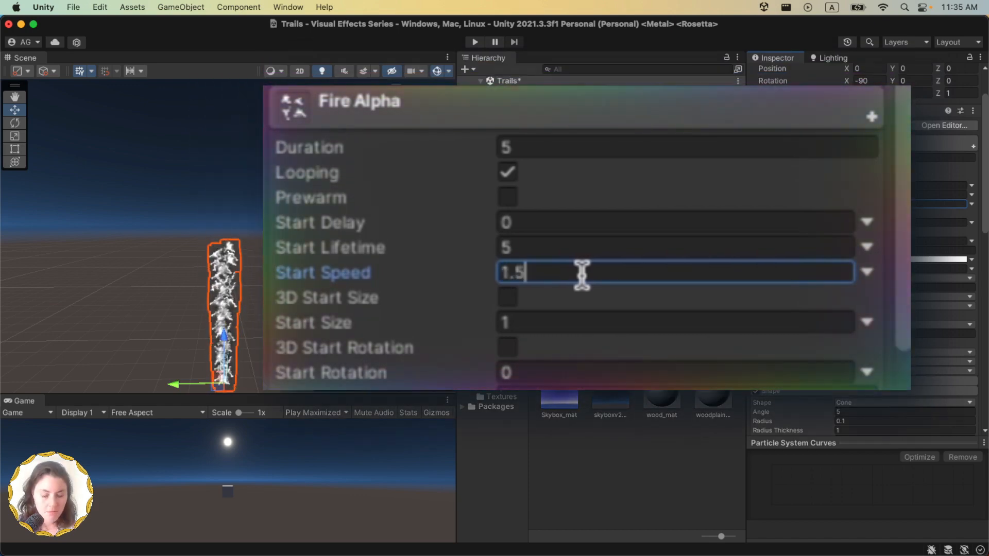
{"action": "key", "text": "BackSpace"}
{"action": "key", "text": "BackSpace"}
{"action": "type", "text": ".6"}
{"action": "left_click", "coordinate": [526, 244]}
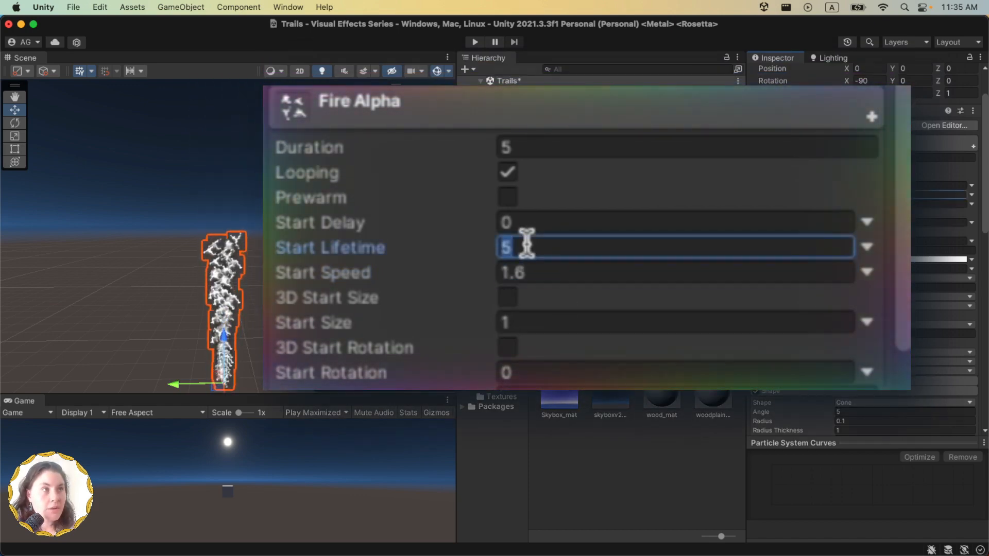
{"action": "type", "text": "3"}
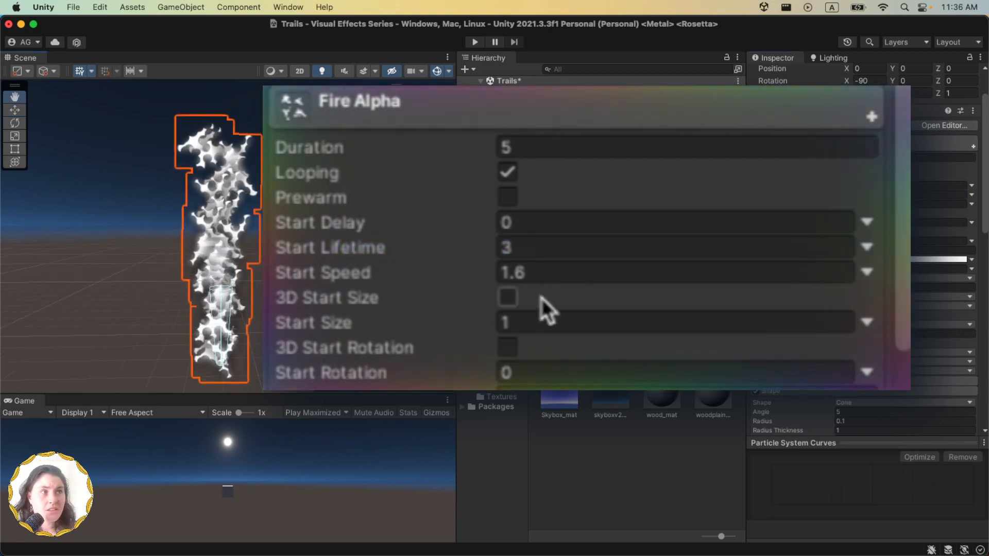
Set the particles' Start Size to 2.6 and Gravity Modifier to -0.05
{"action": "left_click", "coordinate": [541, 316]}
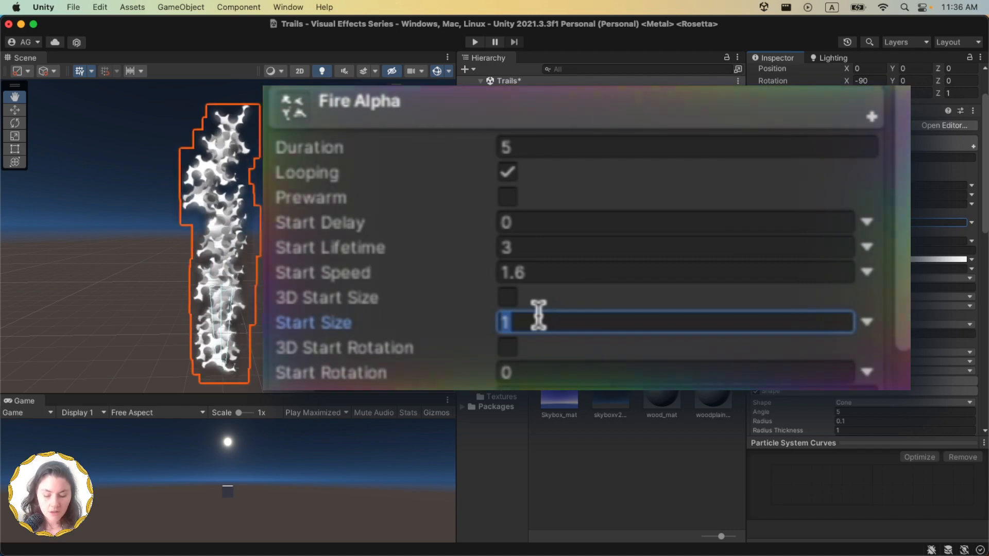
{"action": "type", "text": "2."}
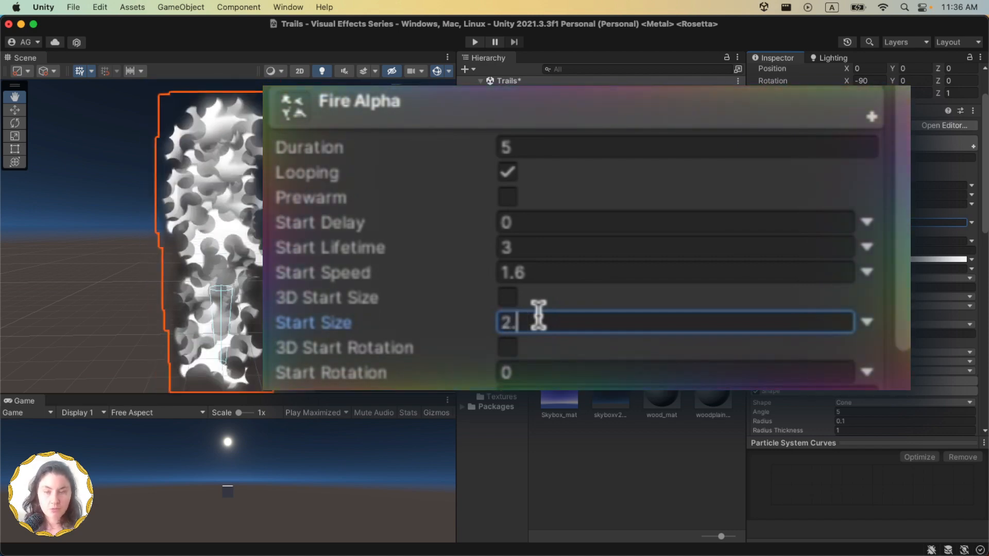
{"action": "type", "text": "6"}
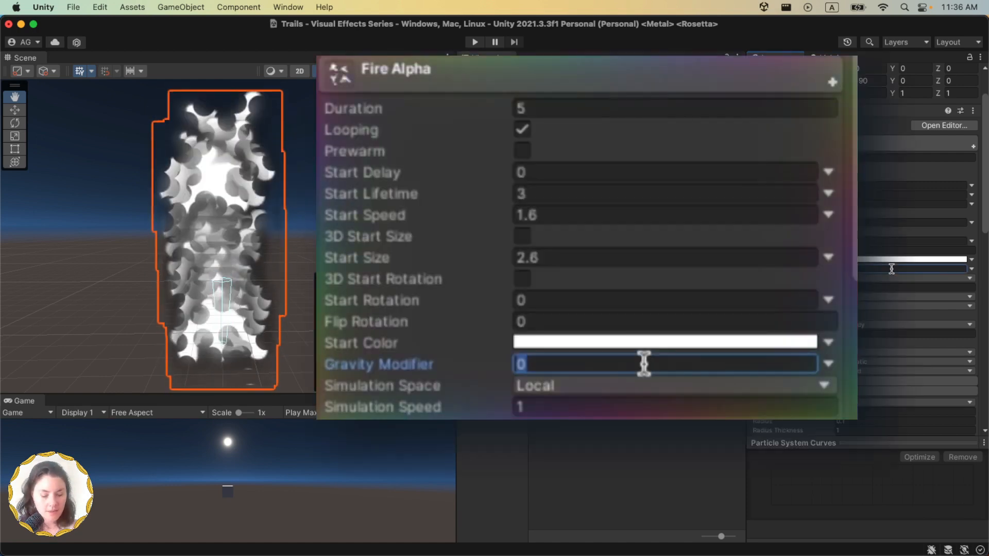
{"action": "type", "text": "-0.05"}
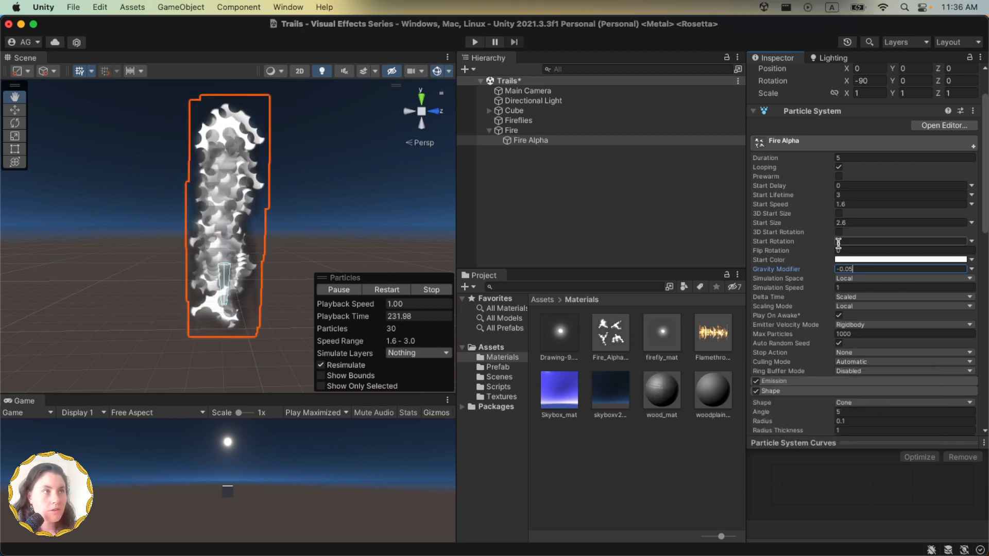
Set Start Rotation to Random Between Two Constants, ranging from -90 to 90
{"action": "left_click", "coordinate": [971, 269]}
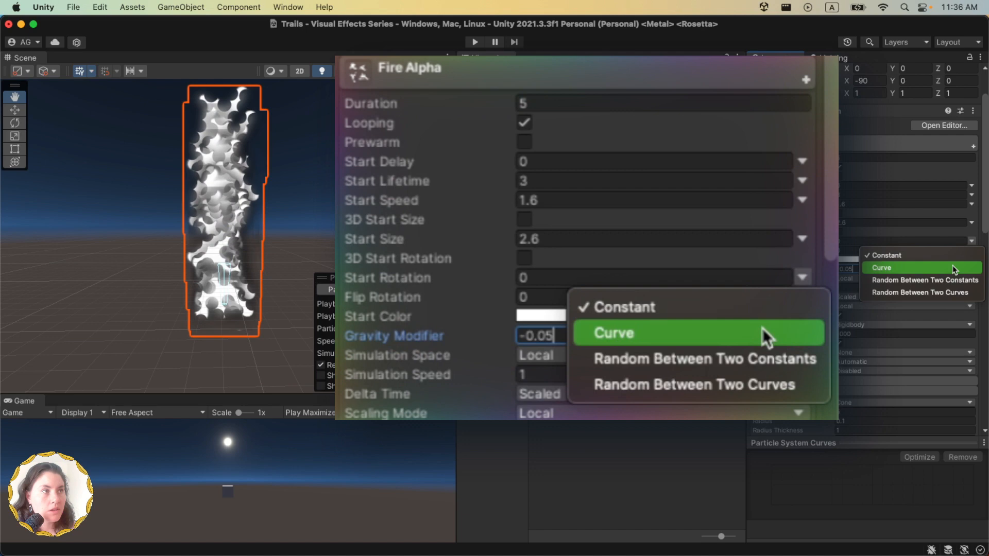
{"action": "left_click", "coordinate": [926, 280]}
{"action": "left_click", "coordinate": [862, 241]}
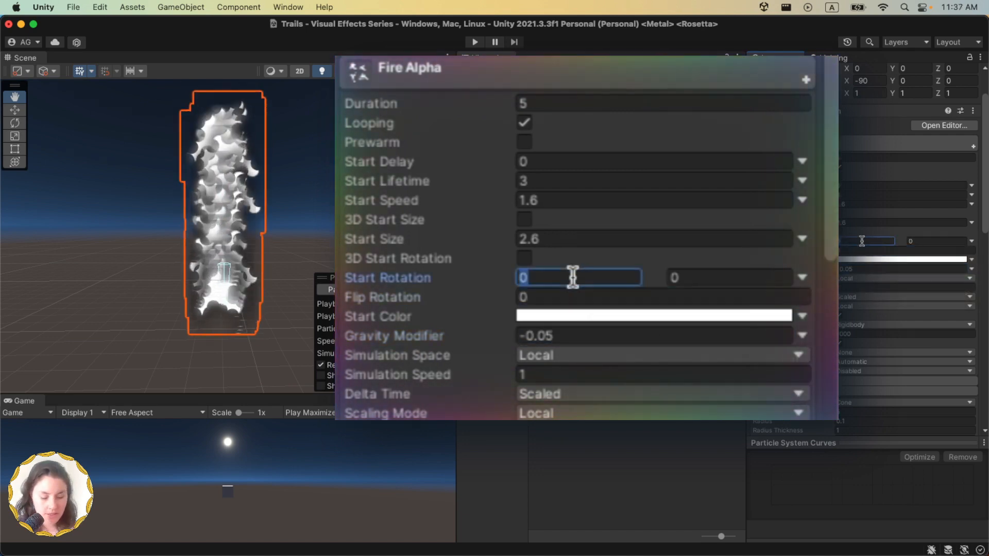
{"action": "type", "text": "-45"}
{"action": "key", "text": "Tab"}
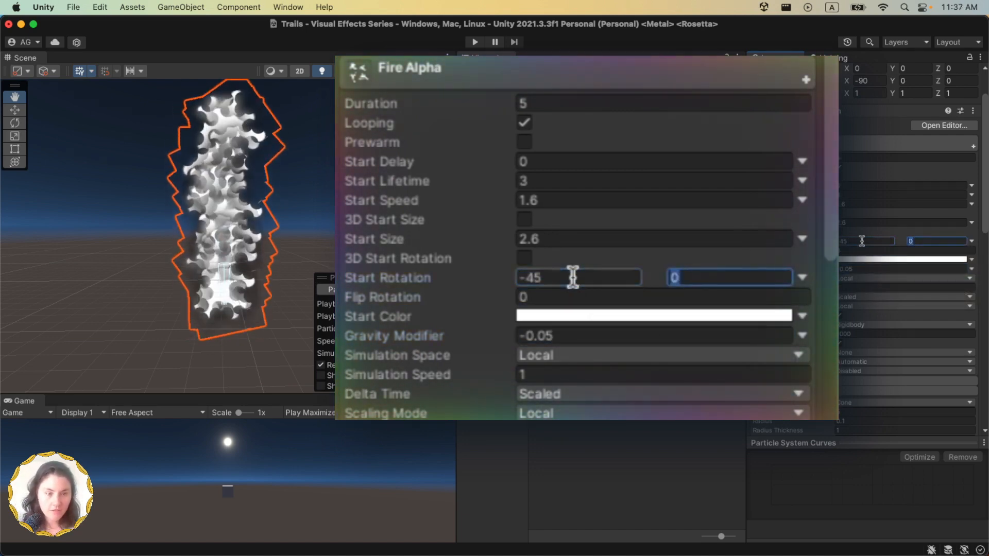
{"action": "type", "text": "45"}
{"action": "left_click", "coordinate": [861, 241]}
{"action": "type", "text": "-90"}
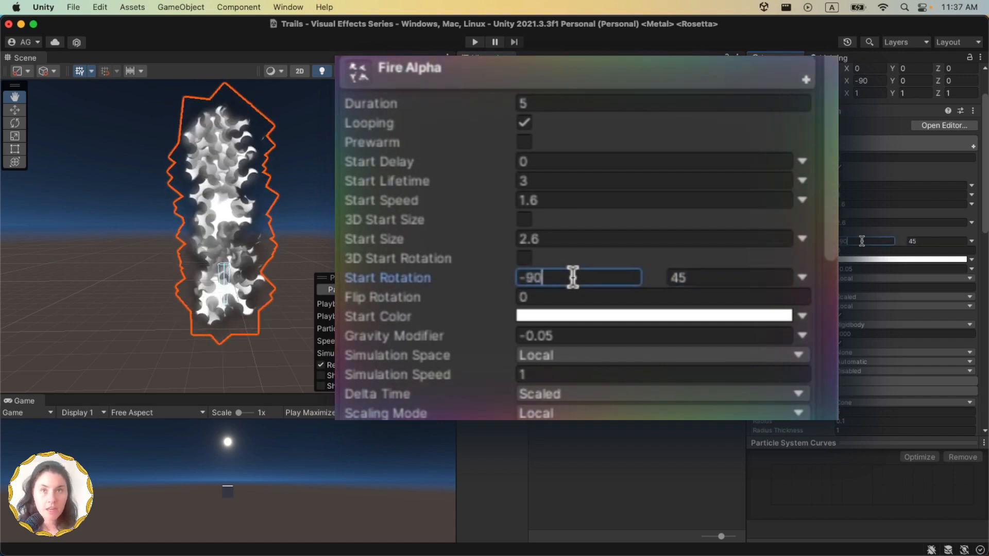
{"action": "key", "text": "Tab"}
{"action": "type", "text": "90"}
Darken the particles' Start Color from white to a light grey
{"action": "left_click", "coordinate": [863, 261]}
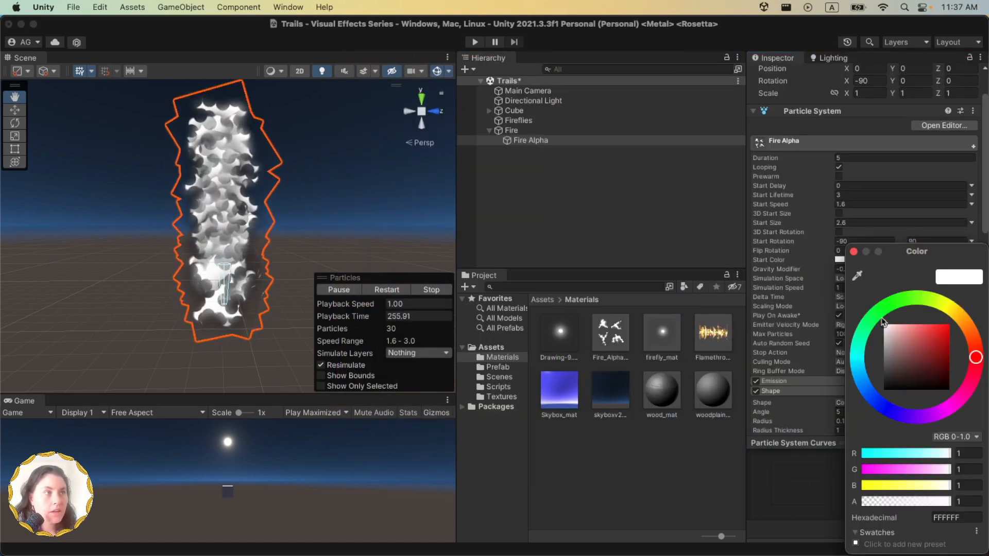
{"action": "left_click", "coordinate": [885, 342]}
{"action": "left_click_drag", "start_coordinate": [886, 342], "coordinate": [882, 337]}
{"action": "left_click", "coordinate": [853, 251]}
Enable Color over Lifetime and make its gradient opaque in the middle with alpha 0 at both ends
{"action": "scroll", "coordinate": [875, 331], "scroll_direction": "down", "scroll_amount": 6}
{"action": "scroll", "coordinate": [876, 332], "scroll_direction": "down", "scroll_amount": 4}
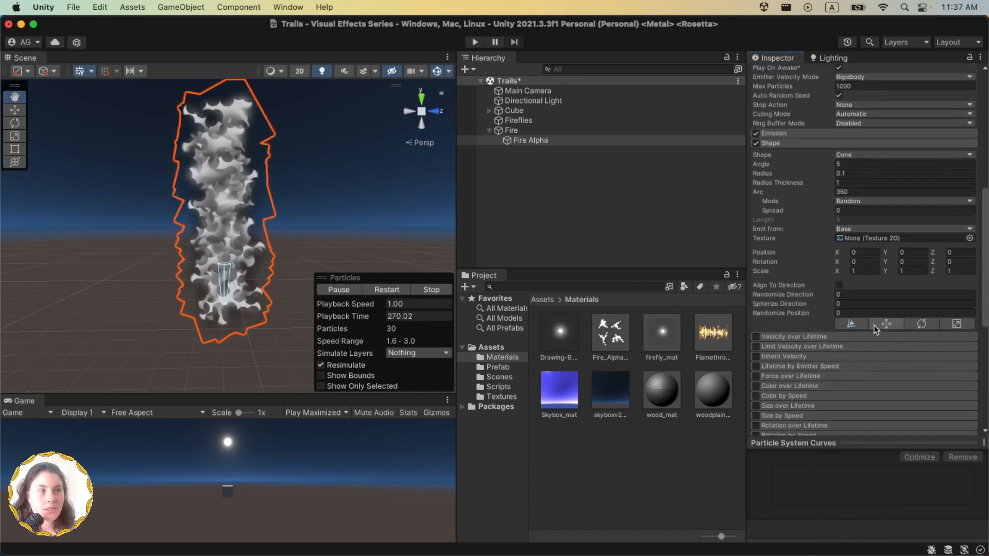
{"action": "left_click", "coordinate": [778, 367]}
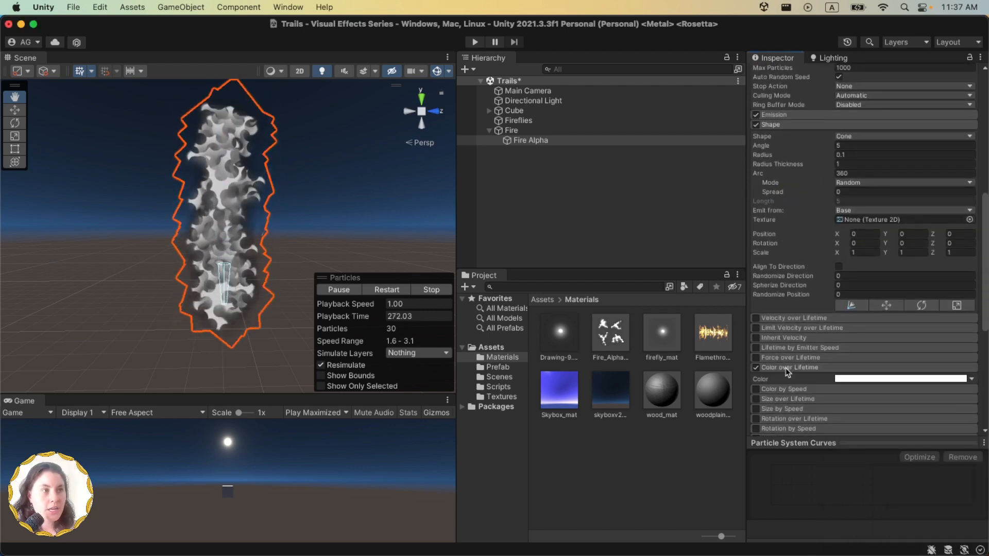
{"action": "left_click", "coordinate": [855, 379]}
{"action": "left_click_drag", "start_coordinate": [737, 277], "coordinate": [642, 277]}
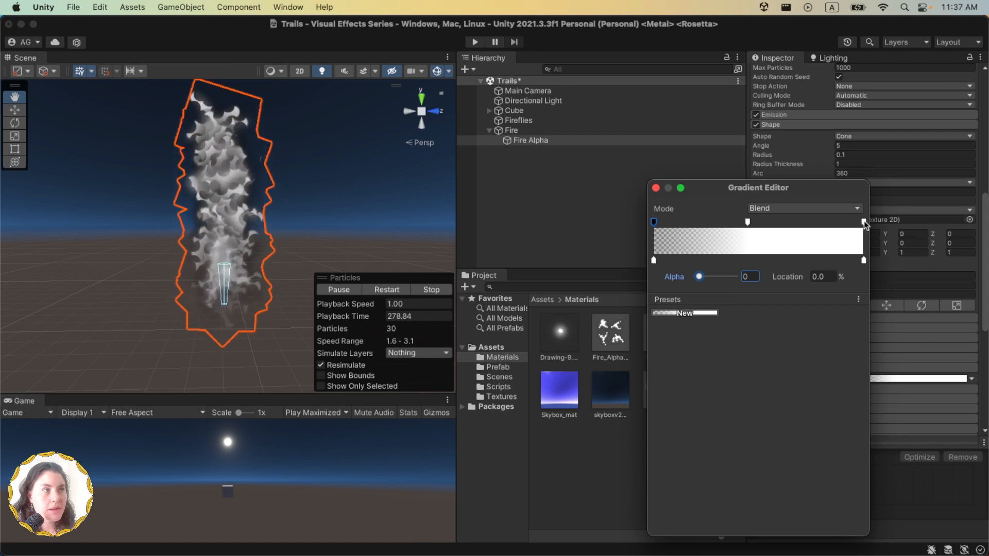
{"action": "left_click_drag", "start_coordinate": [720, 278], "coordinate": [693, 277]}
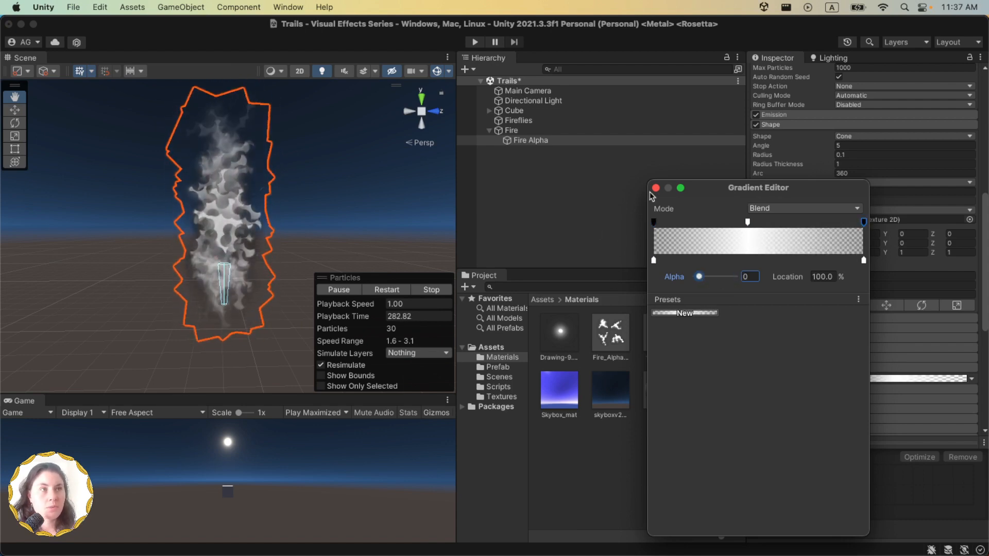
Add two colour keys inside the lifetime gradient and set its starting colour to yellow, FFF600
{"action": "left_click", "coordinate": [654, 261]}
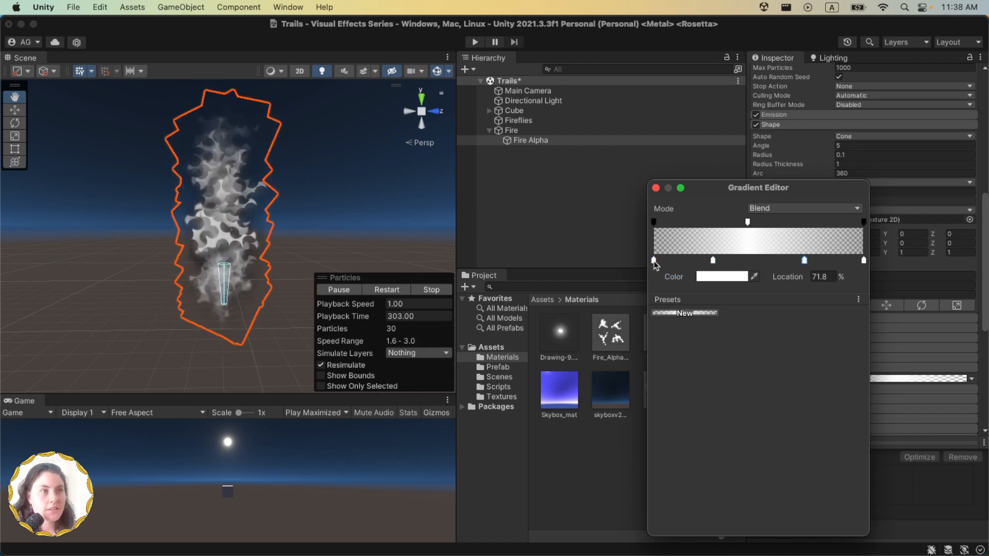
{"action": "left_click", "coordinate": [721, 277]}
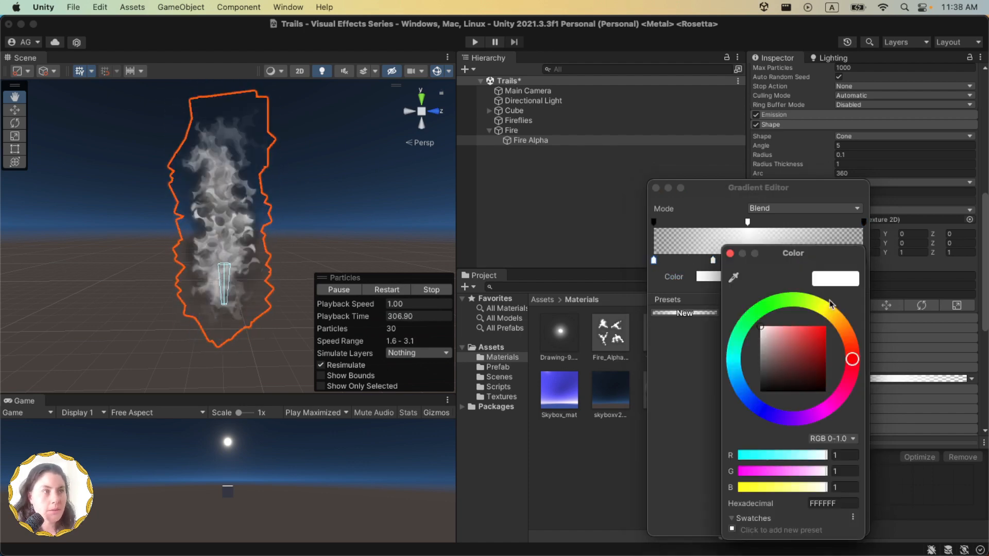
{"action": "left_click", "coordinate": [825, 308]}
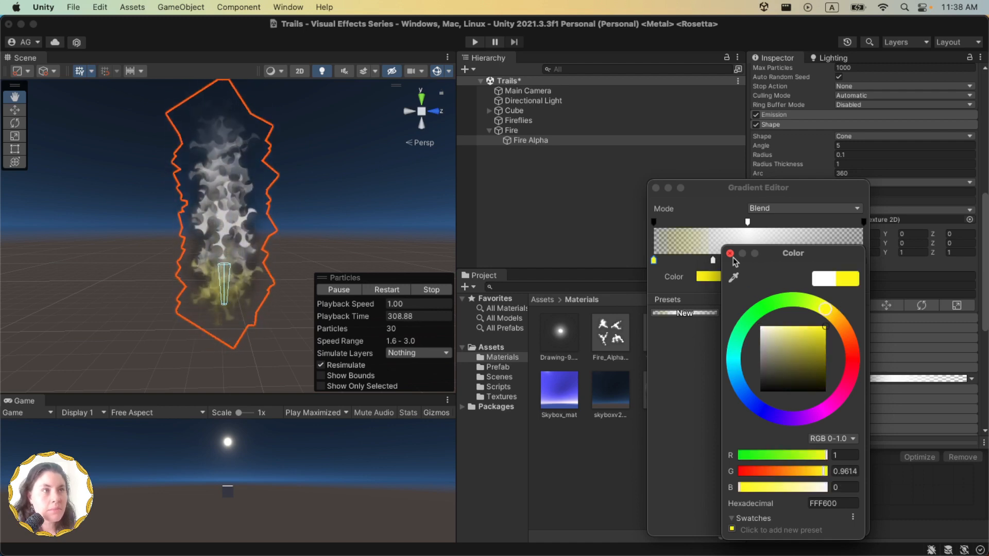
{"action": "left_click", "coordinate": [731, 253]}
Set the gradient's end colour to dark red and its second colour key to orange
{"action": "left_click", "coordinate": [864, 260]}
{"action": "left_click", "coordinate": [732, 277]}
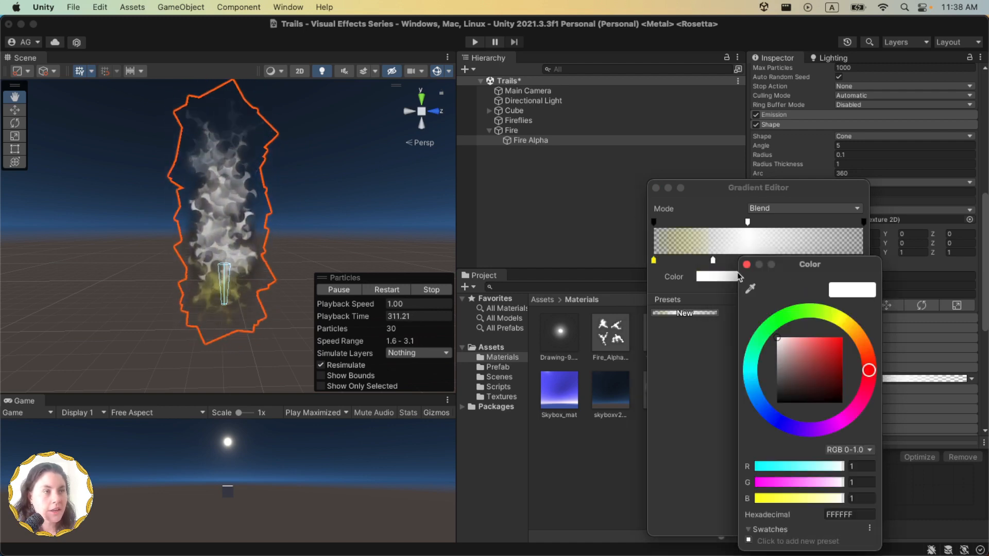
{"action": "left_click_drag", "start_coordinate": [815, 359], "coordinate": [874, 346]}
{"action": "left_click", "coordinate": [713, 261]}
{"action": "left_click", "coordinate": [738, 278]}
Set the gradient's third colour key, at 72.6 %, to red
{"action": "left_click", "coordinate": [805, 260]}
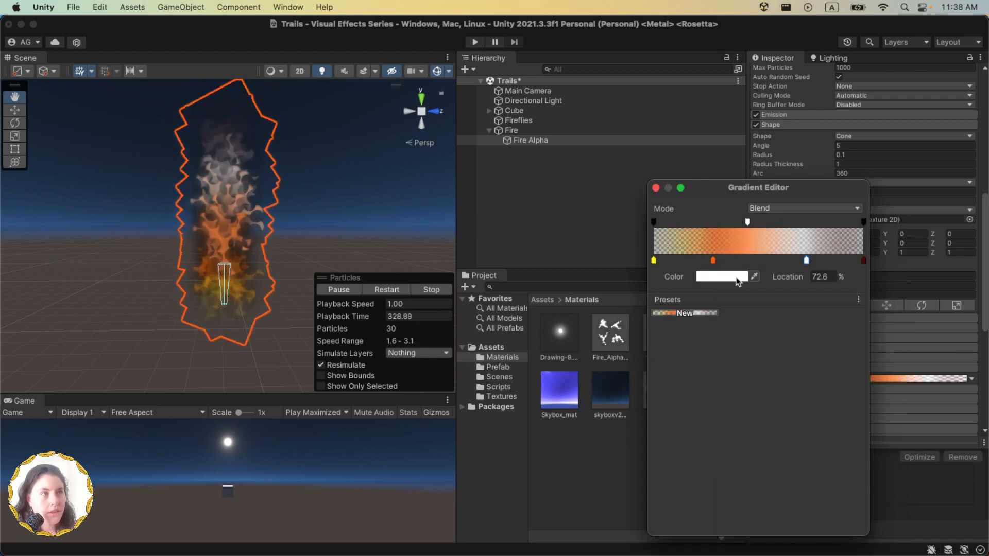
{"action": "left_click", "coordinate": [738, 279]}
{"action": "left_click_drag", "start_coordinate": [798, 346], "coordinate": [852, 348]}
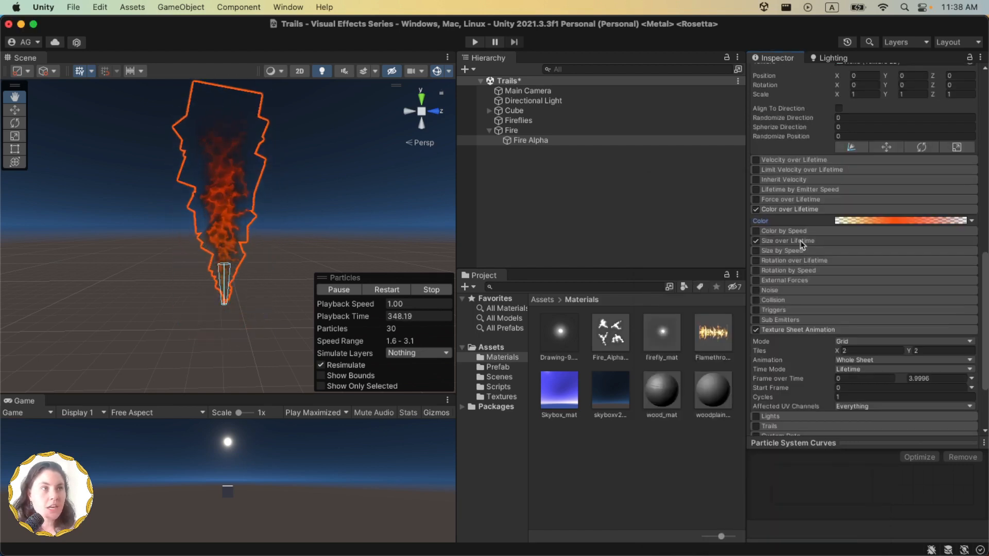
Enable Size over Lifetime with a rising curve, raise its starting point to about a quarter of the height, and set its maximum to 1.5
{"action": "left_click", "coordinate": [802, 242]}
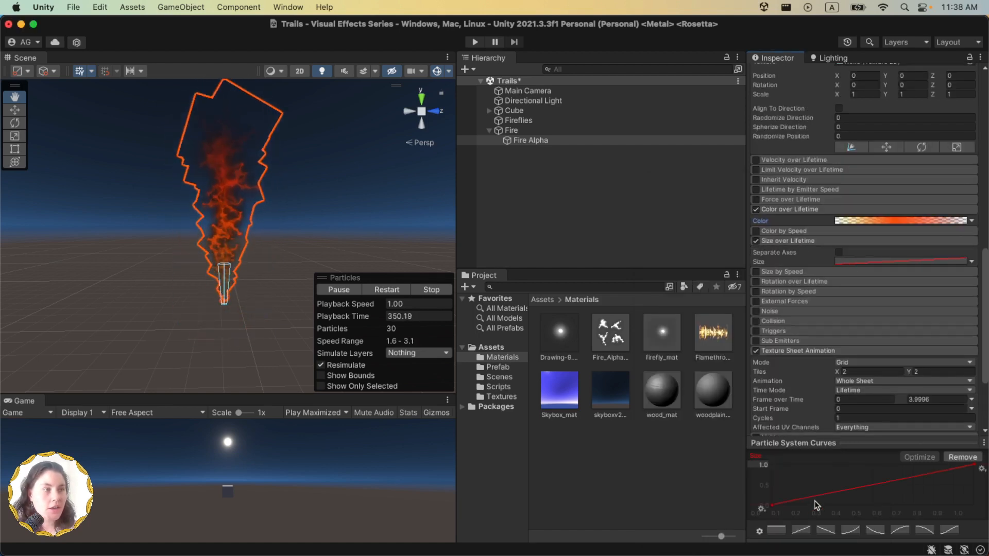
{"action": "left_click", "coordinate": [762, 465]}
{"action": "type", "text": "2"}
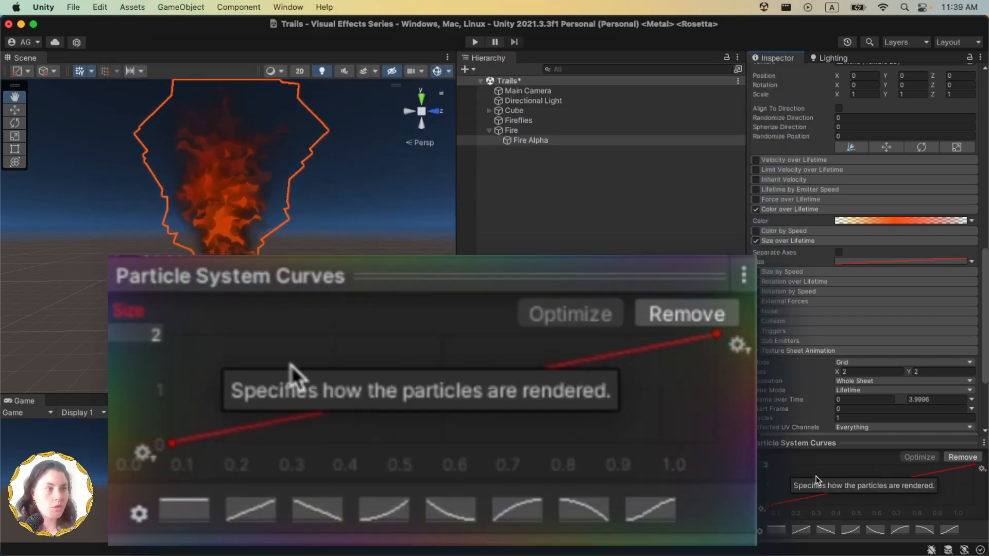
{"action": "left_click_drag", "start_coordinate": [771, 506], "coordinate": [771, 497]}
{"action": "left_click", "coordinate": [763, 465]}
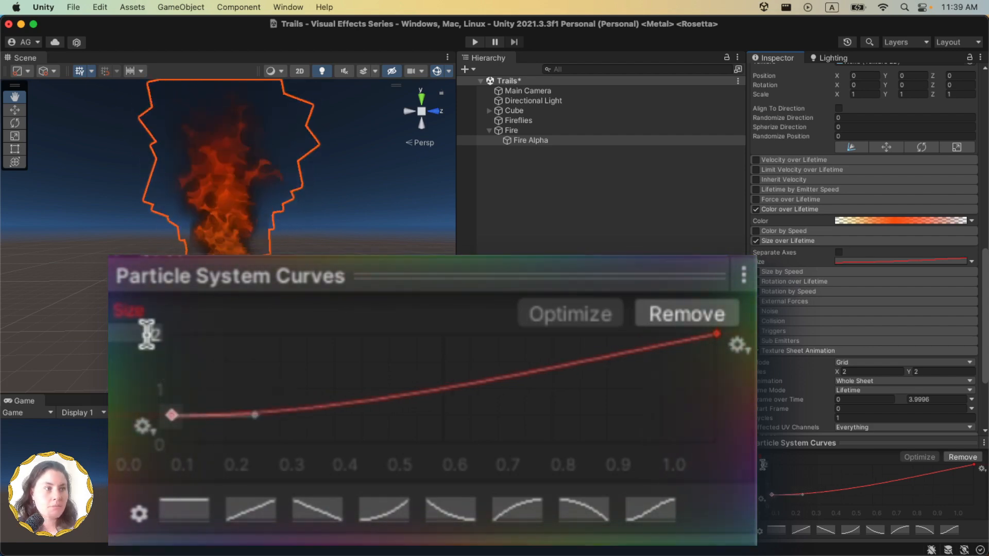
{"action": "type", "text": "1.5"}
{"action": "key", "text": "Return"}
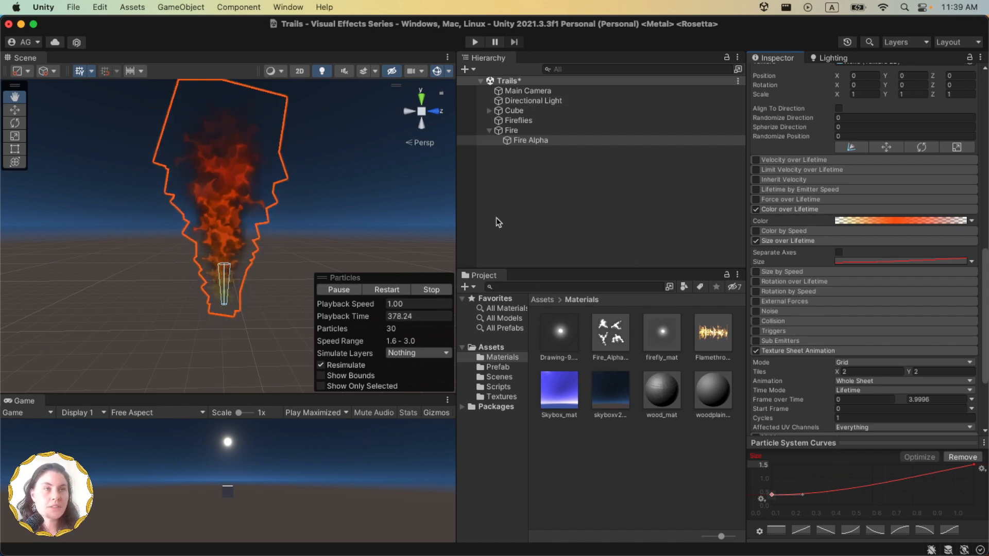
Duplicate the Fire Alpha particle system under Fire and rename the copy Fire Additive
{"action": "left_click", "coordinate": [510, 142]}
{"action": "right_click", "coordinate": [512, 146]}
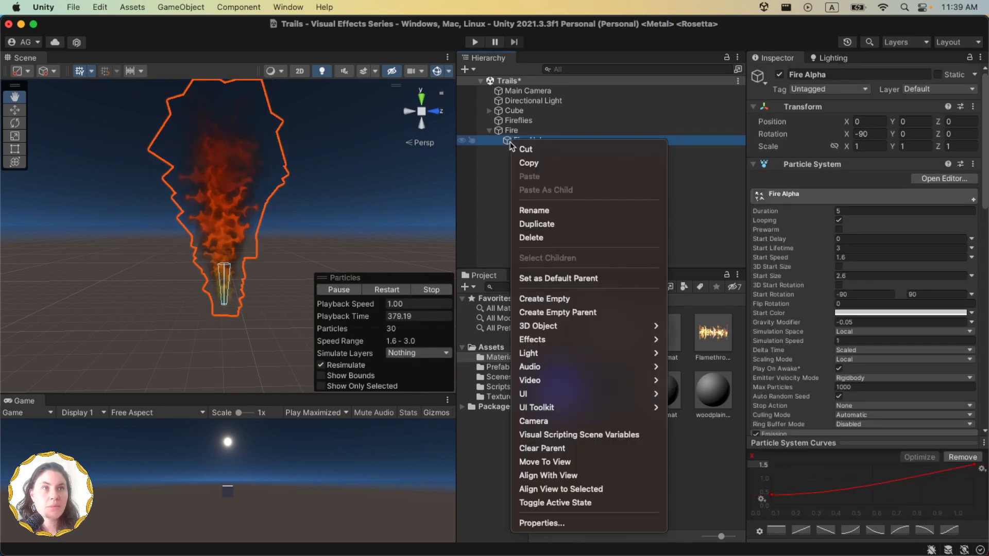
{"action": "left_click", "coordinate": [536, 224]}
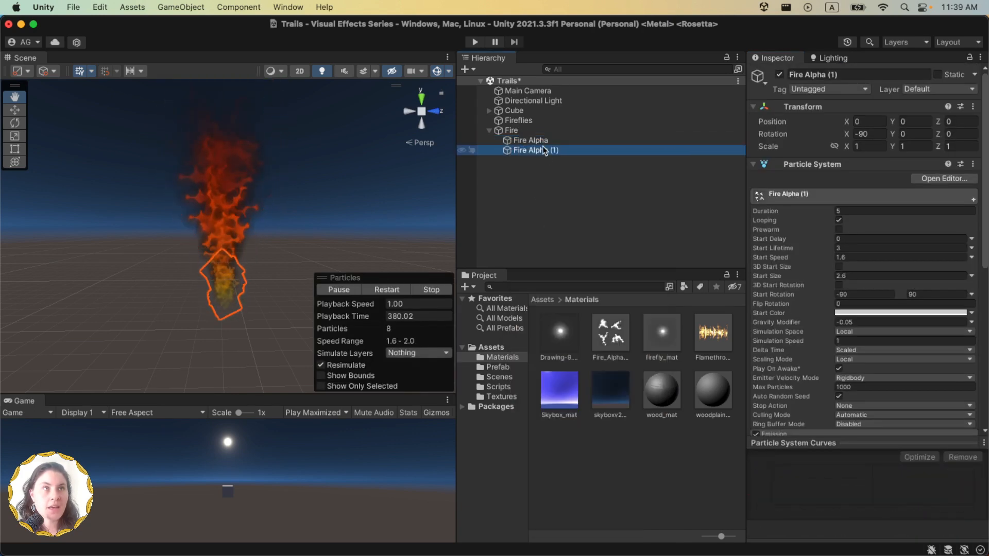
{"action": "key", "text": "Return"}
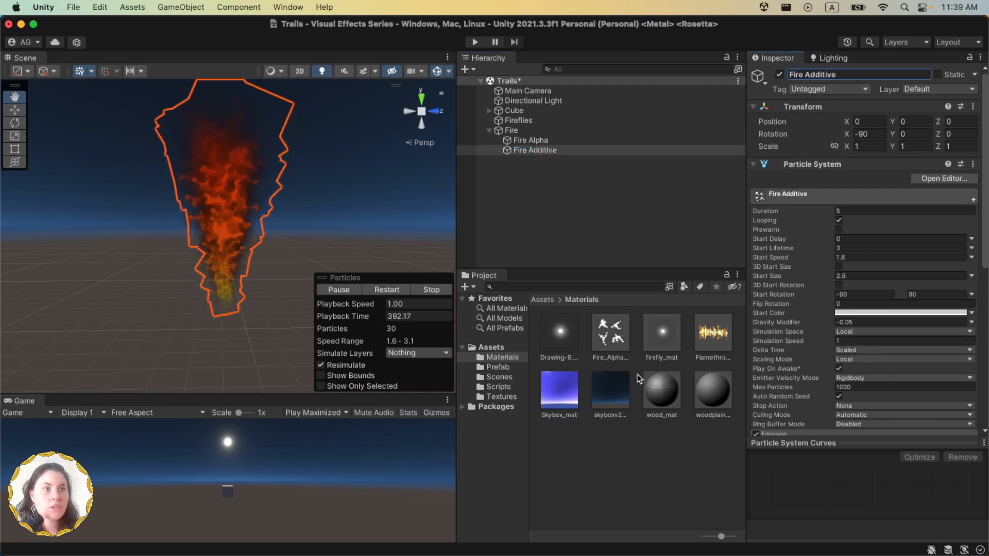
Duplicate the Fire_Alpha_Mat material in the Materials folder
{"action": "left_click", "coordinate": [501, 358]}
{"action": "left_click", "coordinate": [602, 329]}
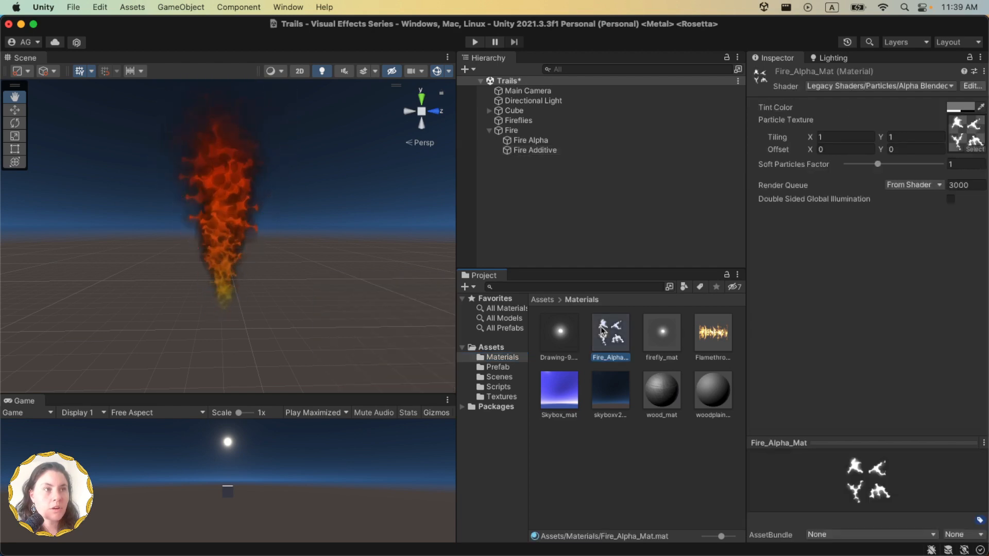
{"action": "right_click", "coordinate": [602, 332]}
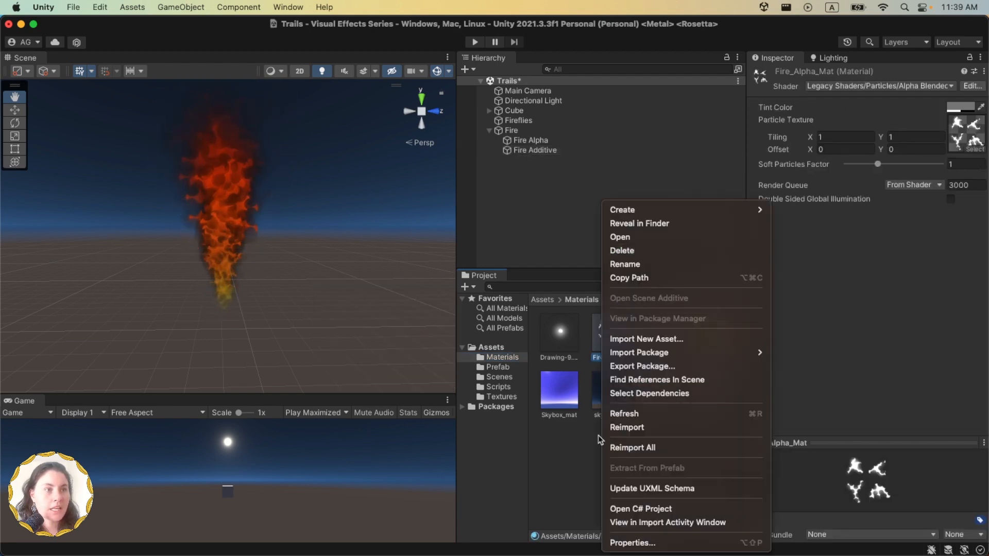
{"action": "left_click", "coordinate": [571, 501]}
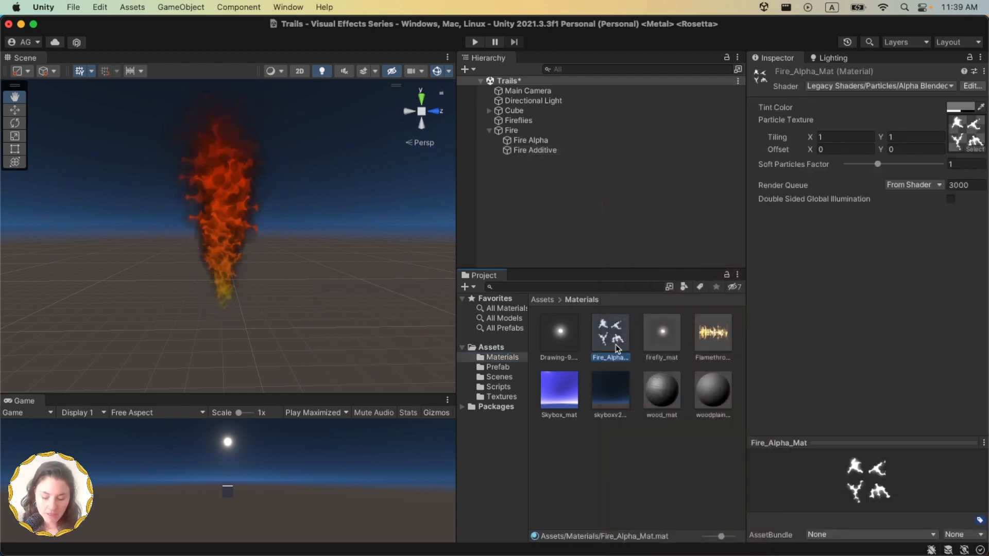
{"action": "key", "text": "super+d"}
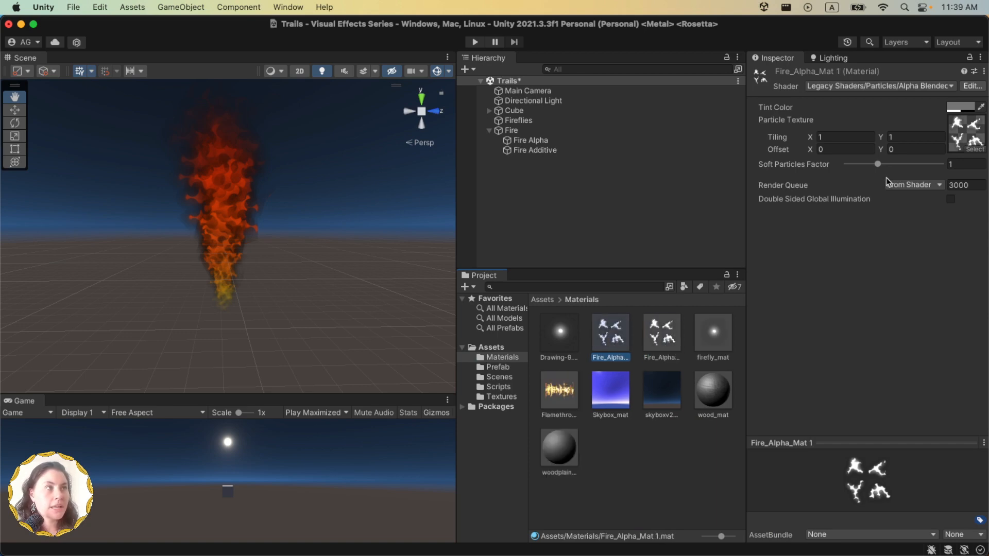
Change the duplicated fire material's shader to Legacy Shaders/Particles/Additive
{"action": "left_click", "coordinate": [910, 86]}
{"action": "left_click", "coordinate": [855, 267]}
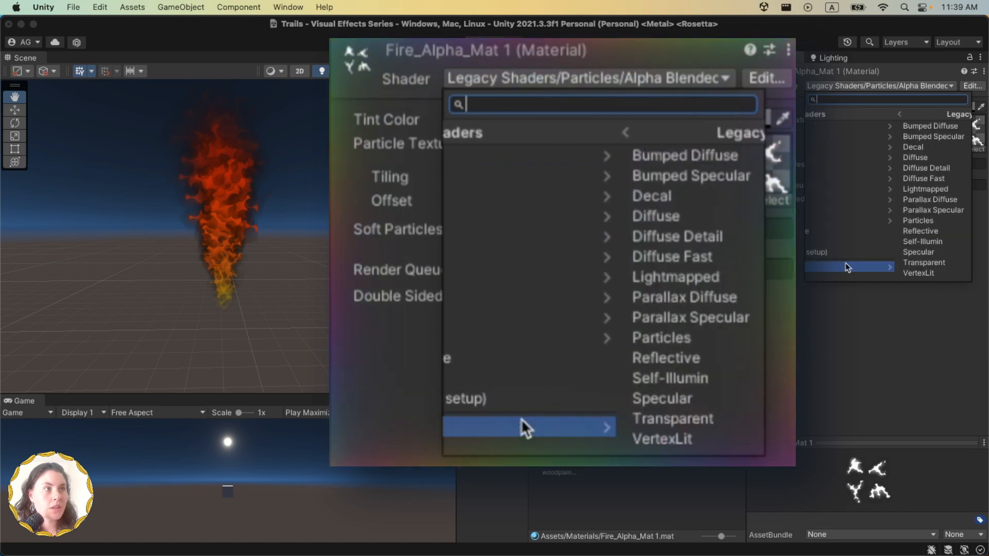
{"action": "left_click", "coordinate": [856, 220]}
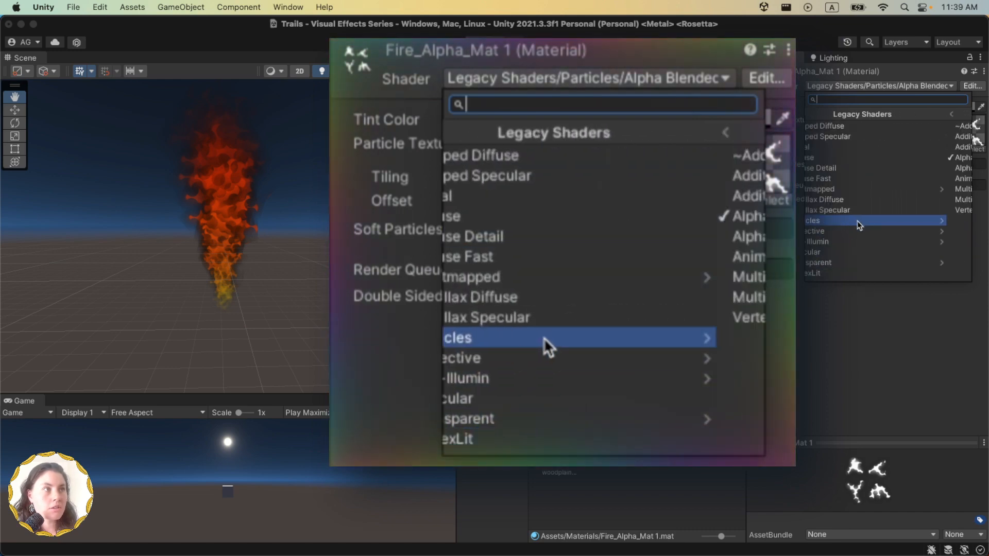
{"action": "left_click", "coordinate": [820, 137]}
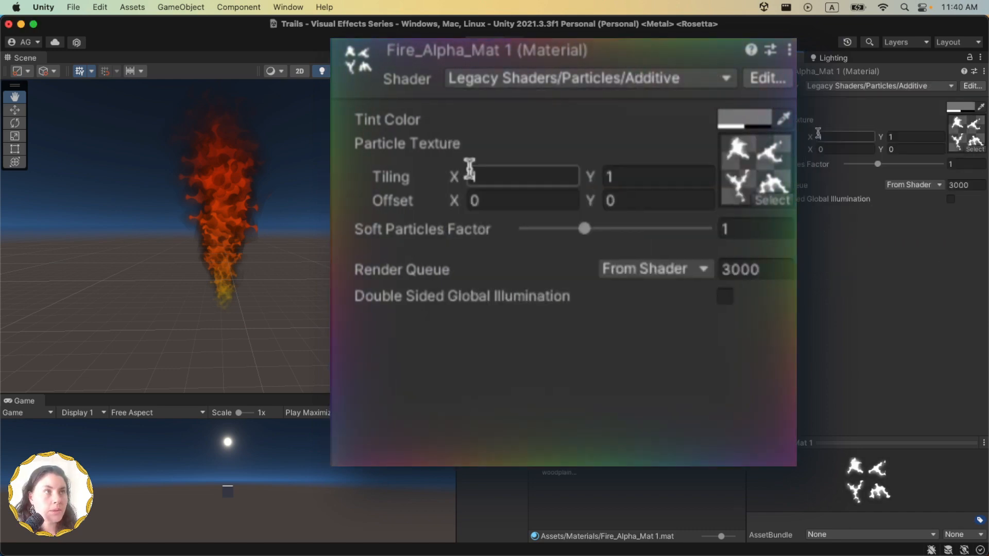
Lighten the additive material's tint colour to a light grey, about B0AEAE, and assign the material to Fire Additive
{"action": "left_click", "coordinate": [967, 107]}
{"action": "left_click_drag", "start_coordinate": [884, 199], "coordinate": [887, 193]}
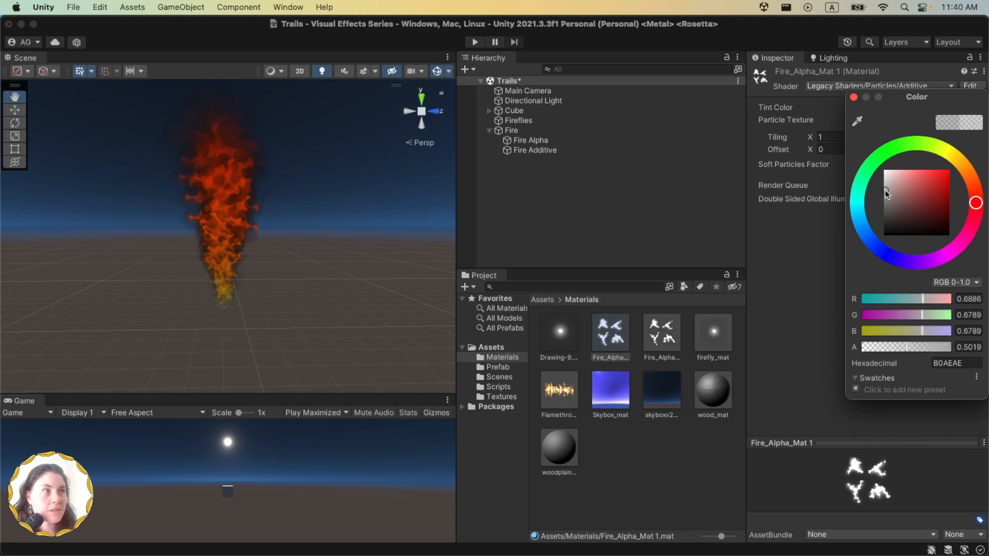
{"action": "left_click", "coordinate": [854, 97]}
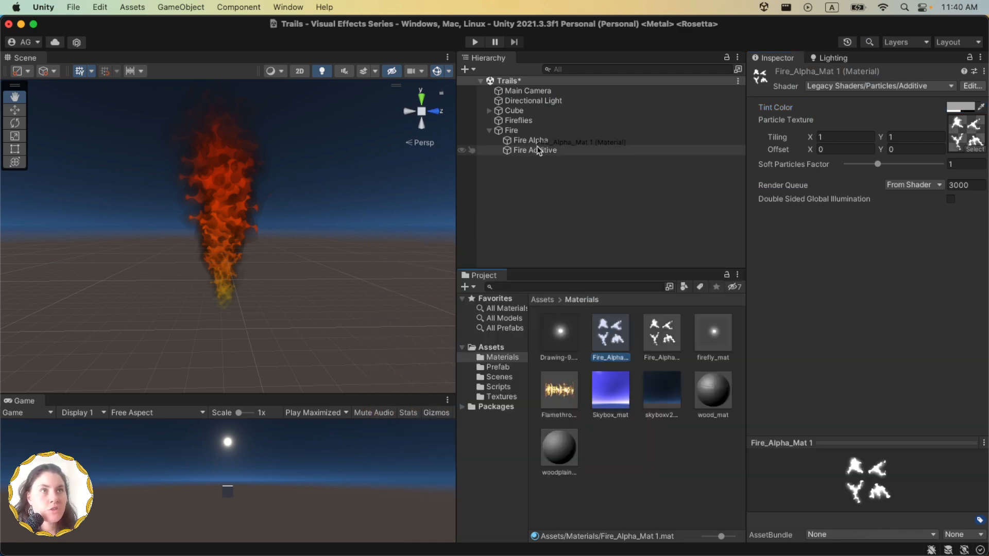
{"action": "left_click_drag", "start_coordinate": [534, 153], "coordinate": [538, 153]}
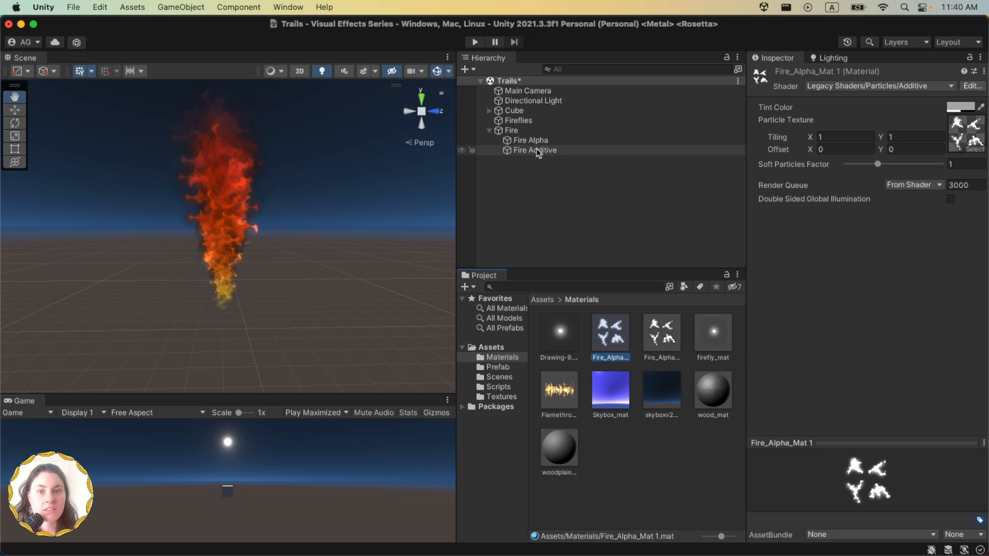
Set the Fire Additive renderer's Order in Layer to 1
{"action": "left_click", "coordinate": [538, 151]}
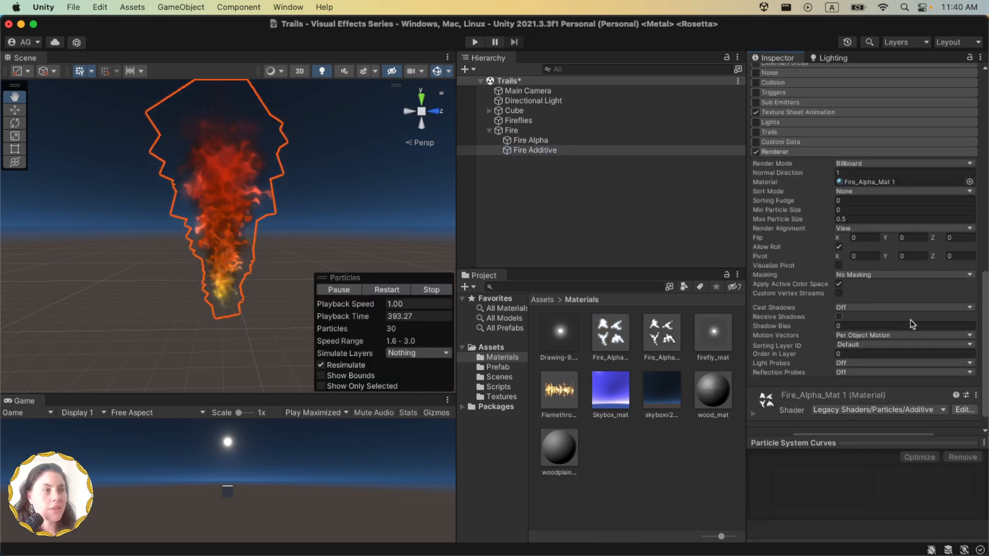
{"action": "scroll", "coordinate": [912, 323], "scroll_direction": "down", "scroll_amount": 1}
{"action": "left_click", "coordinate": [863, 335]}
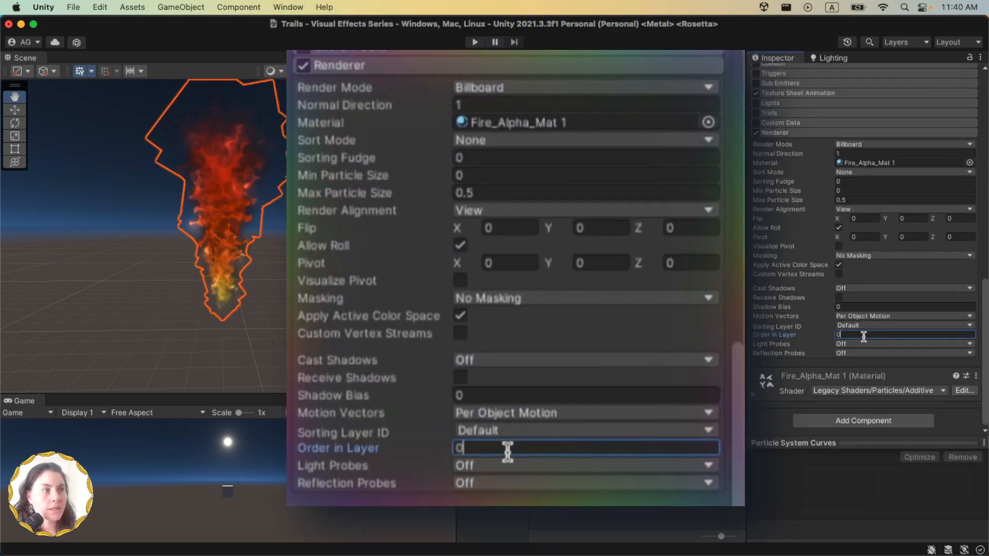
{"action": "type", "text": "1"}
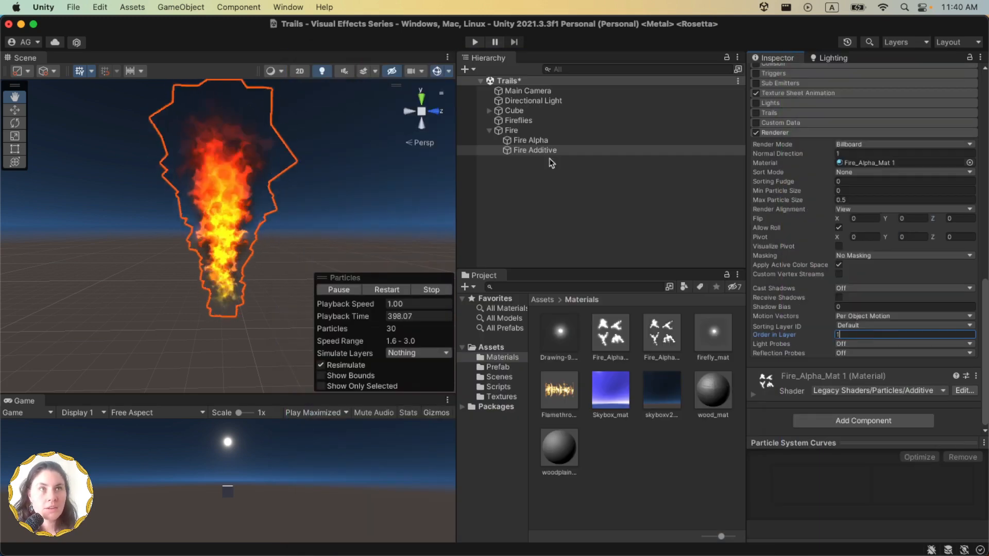
Set the Start Lifetime of the Fire Additive particle system to 1.2
{"action": "left_click", "coordinate": [569, 150]}
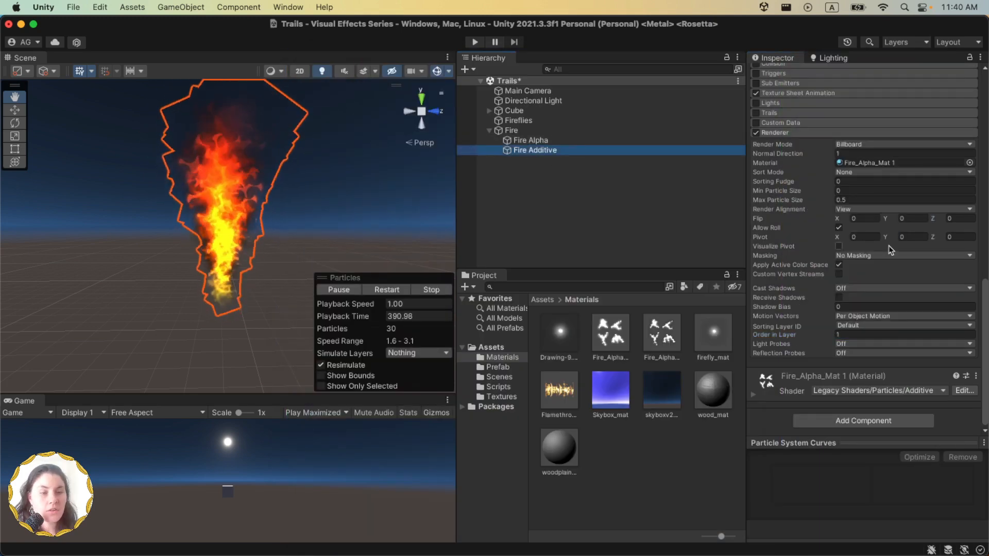
{"action": "scroll", "coordinate": [950, 252], "scroll_direction": "up", "scroll_amount": 10}
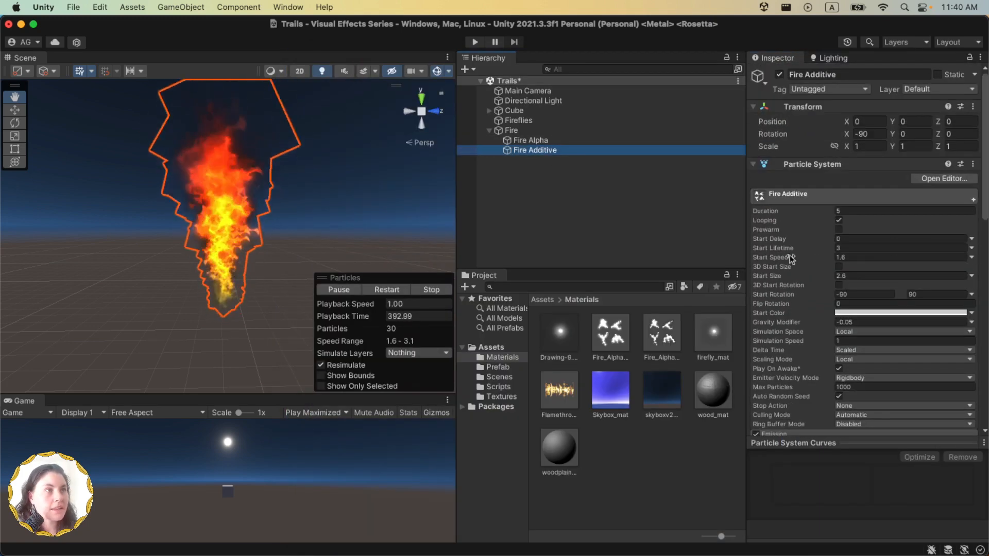
{"action": "left_click", "coordinate": [858, 248]}
{"action": "type", "text": "1"}
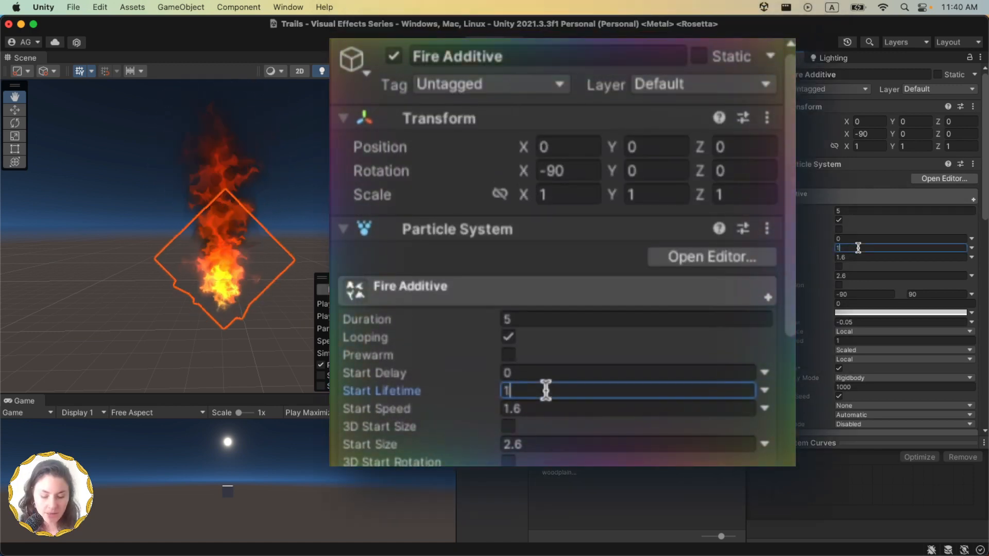
{"action": "type", "text": ".5"}
{"action": "key", "text": "Return"}
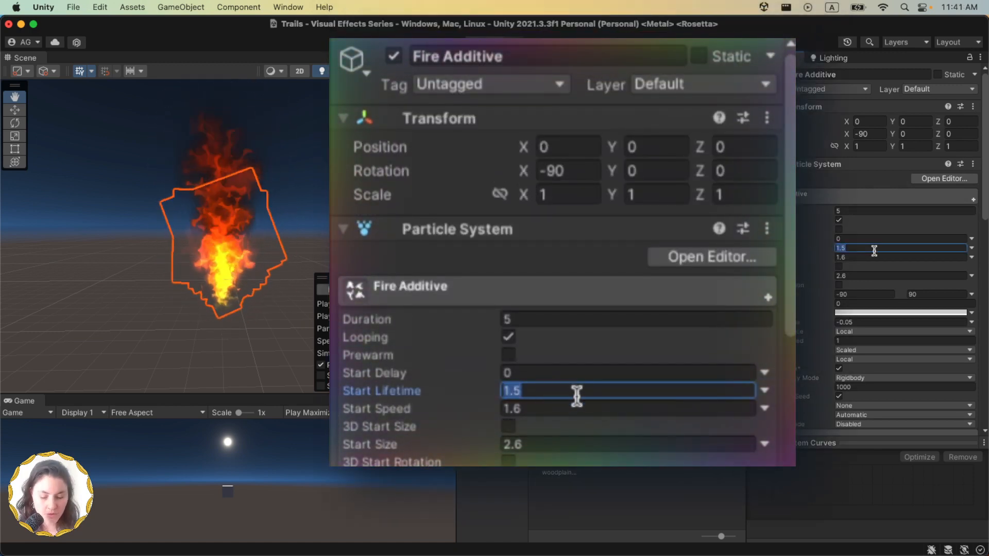
{"action": "type", "text": "1.2"}
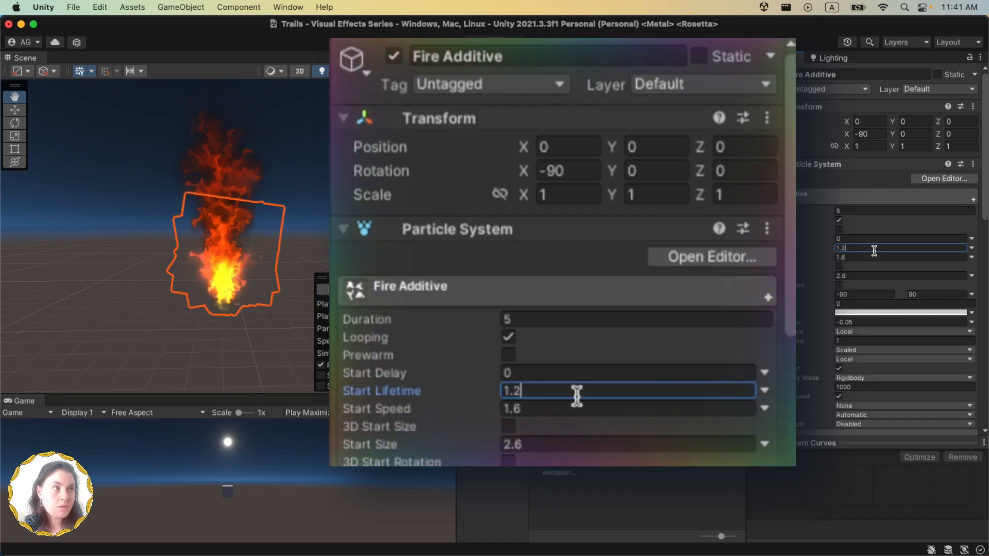
Set Fire Additive's Start Size to 1.8 and its Start Speed to 2
{"action": "left_click", "coordinate": [858, 274]}
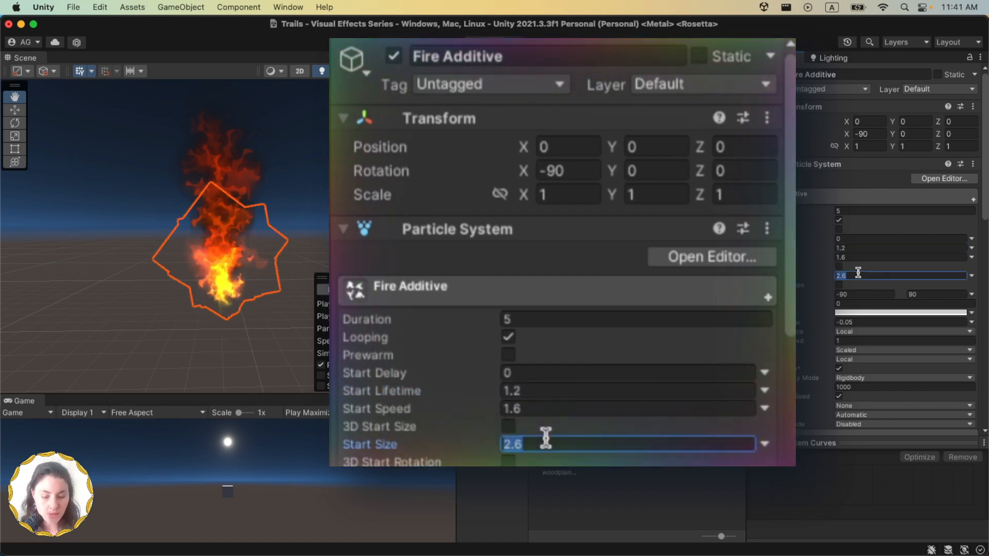
{"action": "type", "text": "1."}
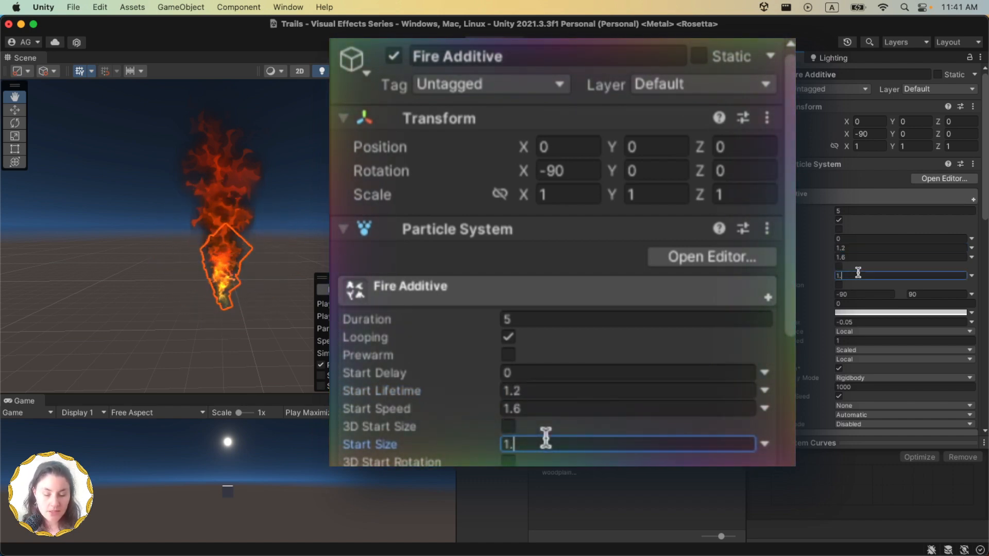
{"action": "type", "text": "8"}
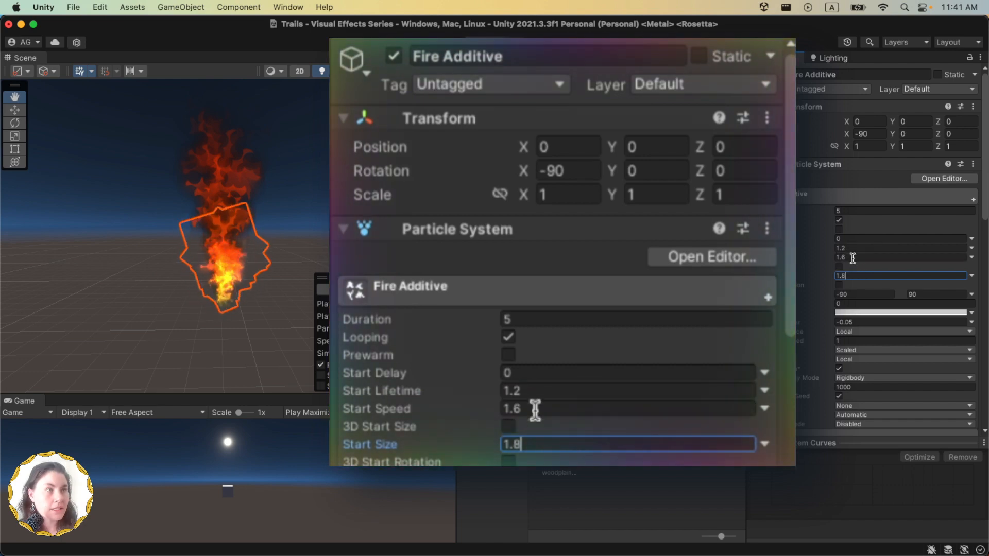
{"action": "left_click", "coordinate": [853, 258]}
{"action": "type", "text": "2"}
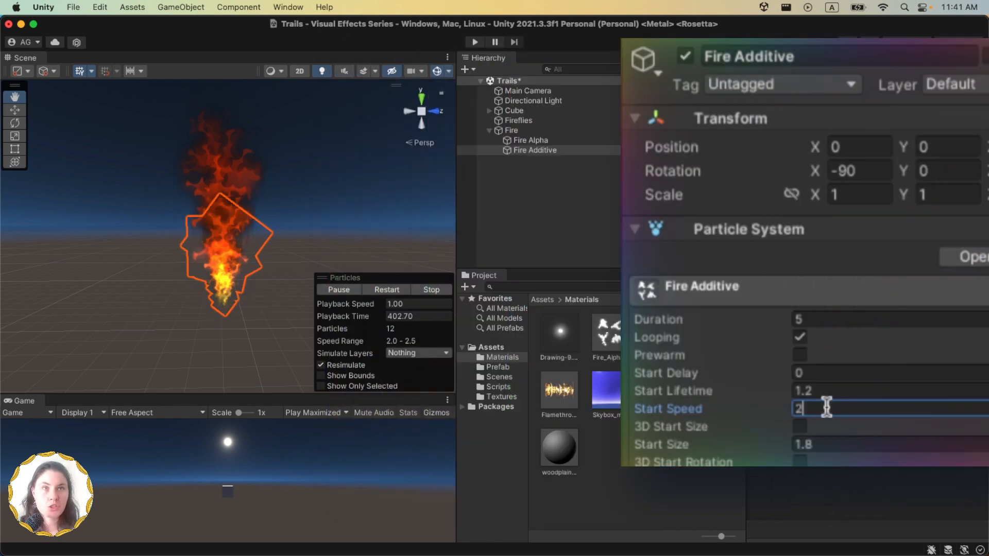
Change the end colour of Fire Additive's Color over Lifetime gradient to bright orange (FF6C00)
{"action": "left_click", "coordinate": [531, 140], "text": "shift"}
{"action": "left_click", "coordinate": [545, 153]}
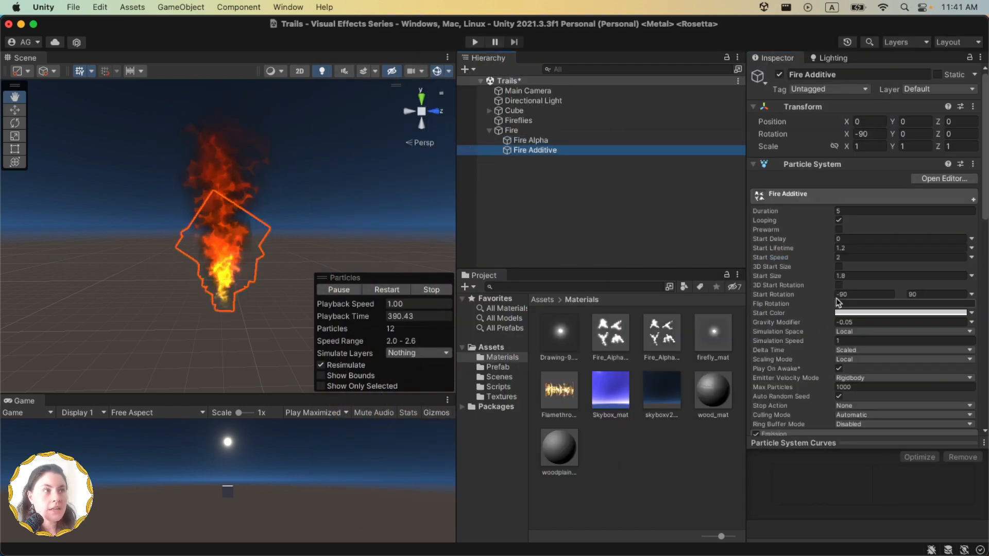
{"action": "scroll", "coordinate": [836, 300], "scroll_direction": "down", "scroll_amount": 15}
{"action": "left_click", "coordinate": [800, 195]}
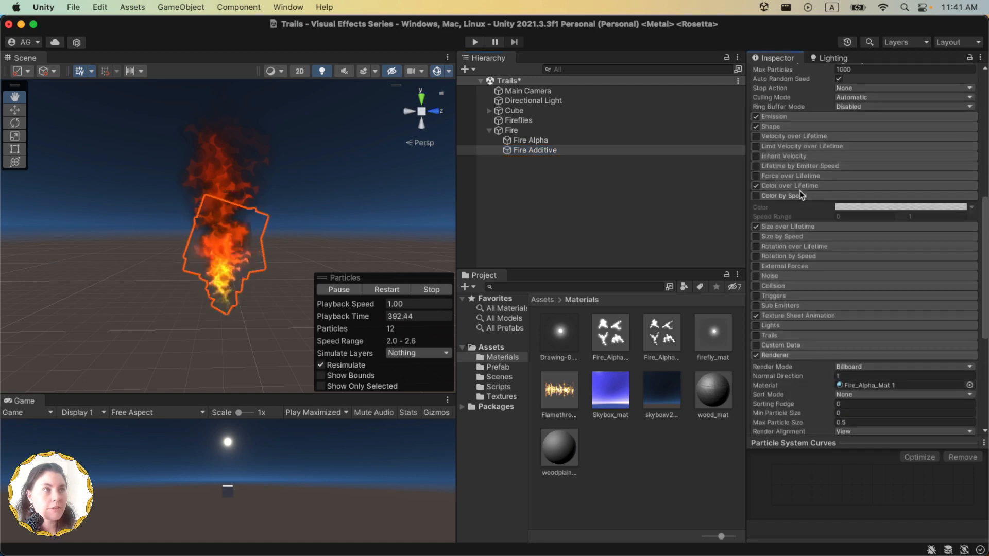
{"action": "left_click", "coordinate": [802, 186]}
{"action": "left_click", "coordinate": [907, 198]}
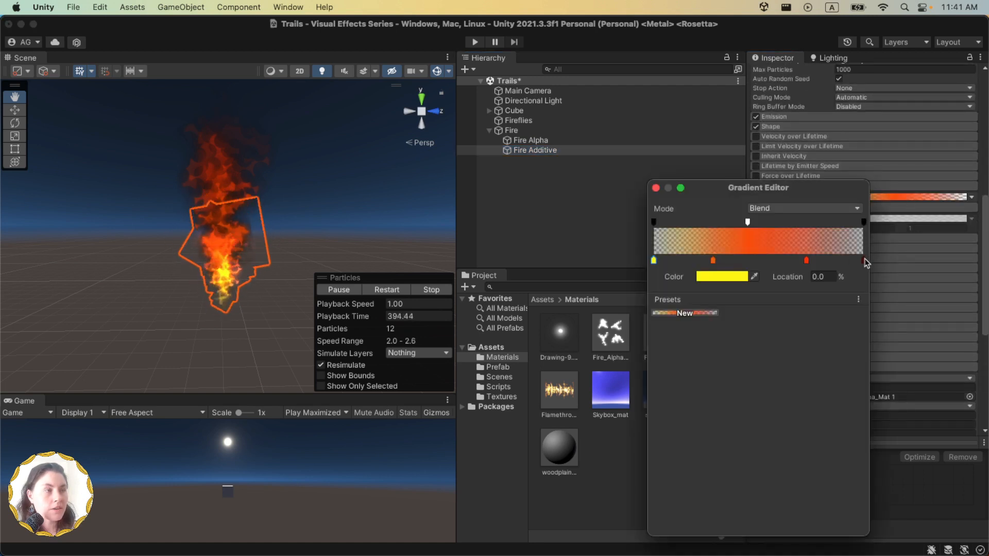
{"action": "left_click", "coordinate": [725, 277]}
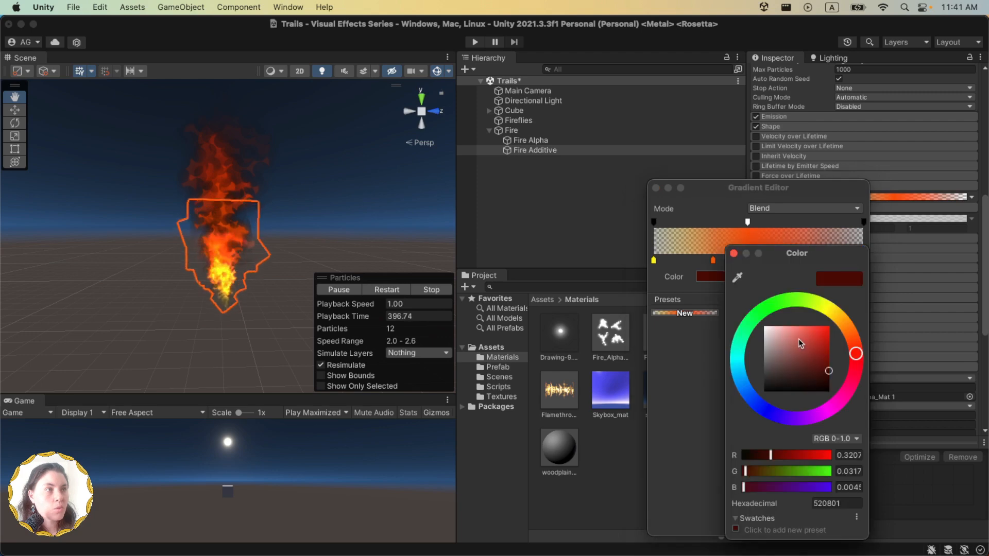
{"action": "left_click_drag", "start_coordinate": [801, 342], "coordinate": [842, 321]}
{"action": "left_click_drag", "start_coordinate": [855, 354], "coordinate": [851, 336]}
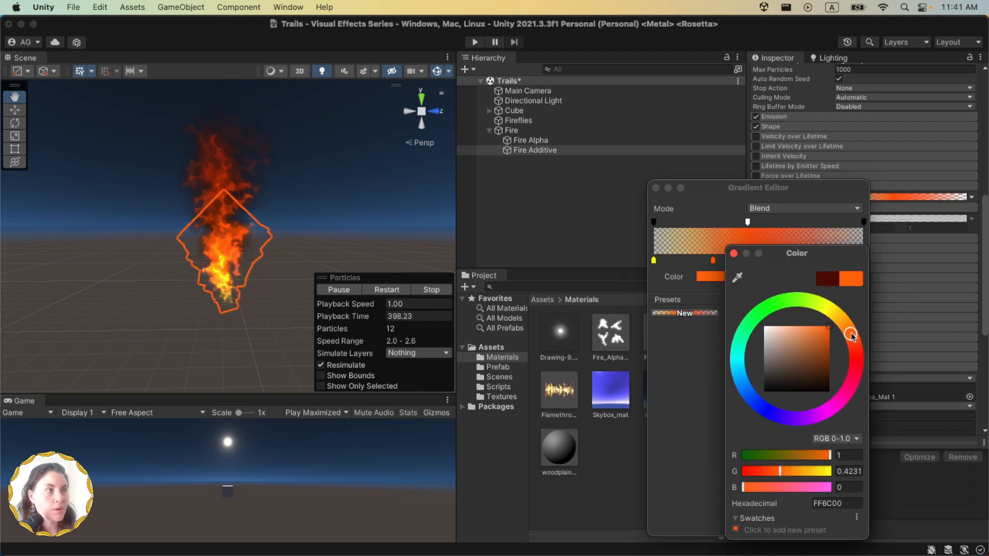
{"action": "left_click", "coordinate": [733, 254]}
Duplicate the Fire Additive particle system under Fire and rename the copy Glow
{"action": "left_click", "coordinate": [530, 150]}
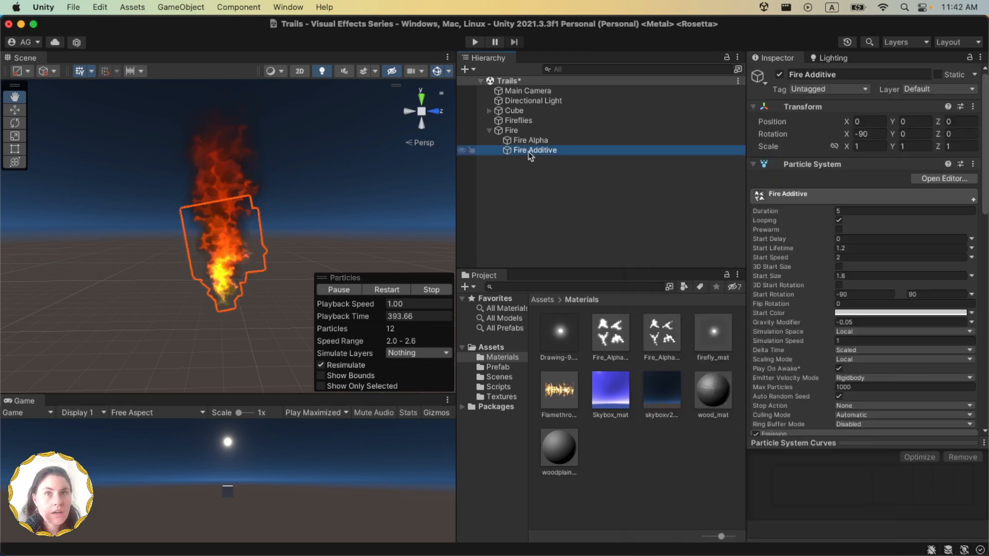
{"action": "right_click", "coordinate": [511, 155]}
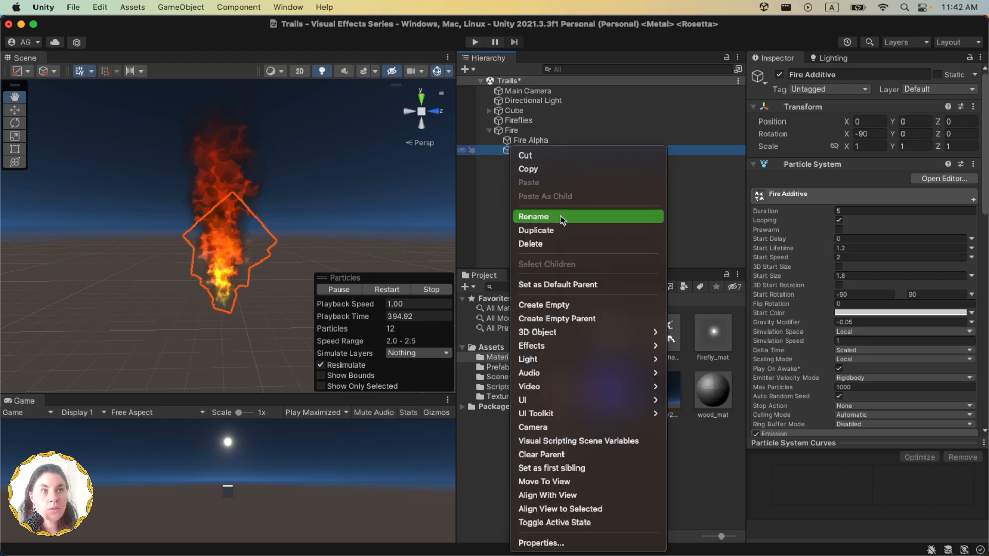
{"action": "left_click", "coordinate": [556, 233]}
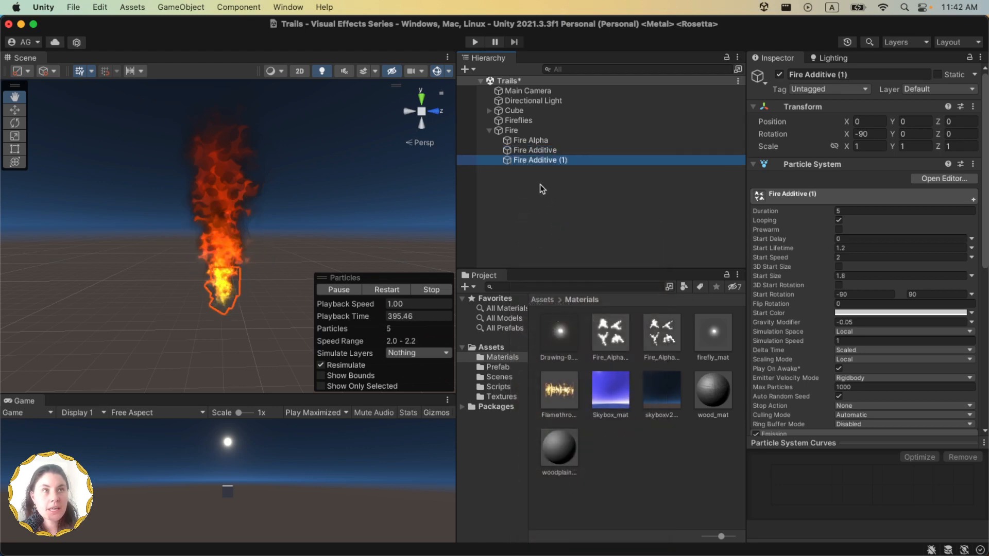
{"action": "left_click", "coordinate": [878, 74]}
{"action": "type", "text": "G"}
{"action": "type", "text": "low"}
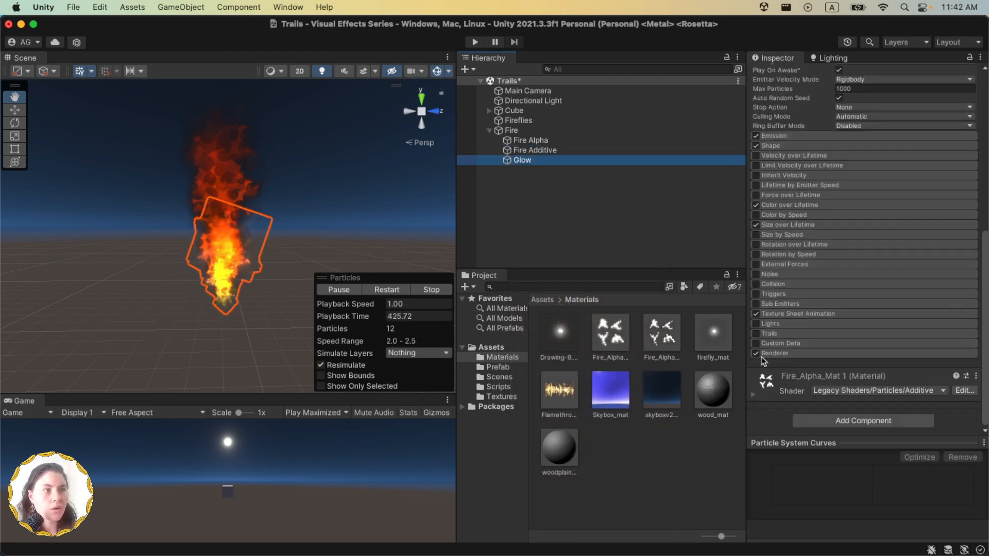
Assign the Default-Particle material to Glow's renderer and disable its Texture Sheet Animation
{"action": "left_click", "coordinate": [777, 354]}
{"action": "scroll", "coordinate": [804, 358], "scroll_direction": "down", "scroll_amount": 1}
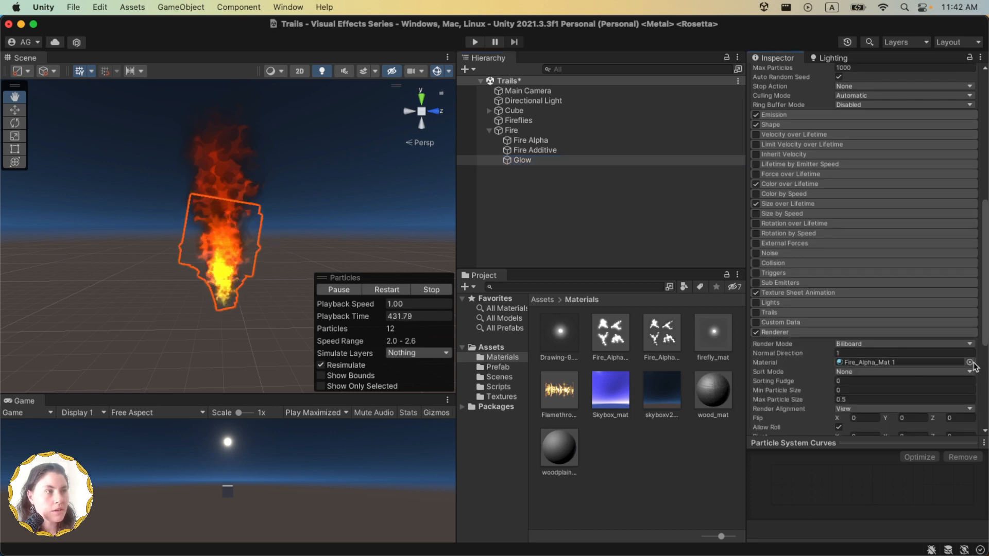
{"action": "left_click", "coordinate": [970, 362]}
{"action": "type", "text": "particle"}
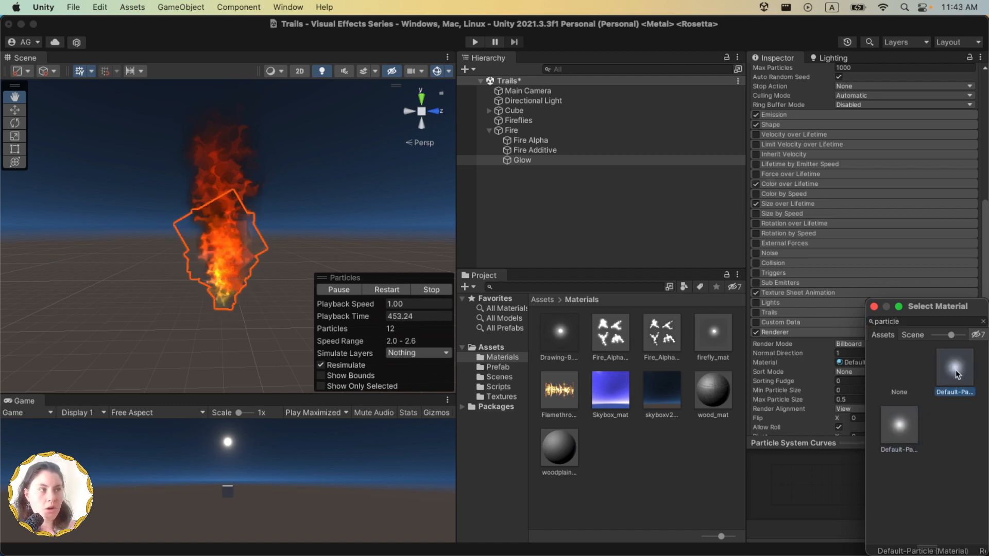
{"action": "double_click", "coordinate": [955, 372]}
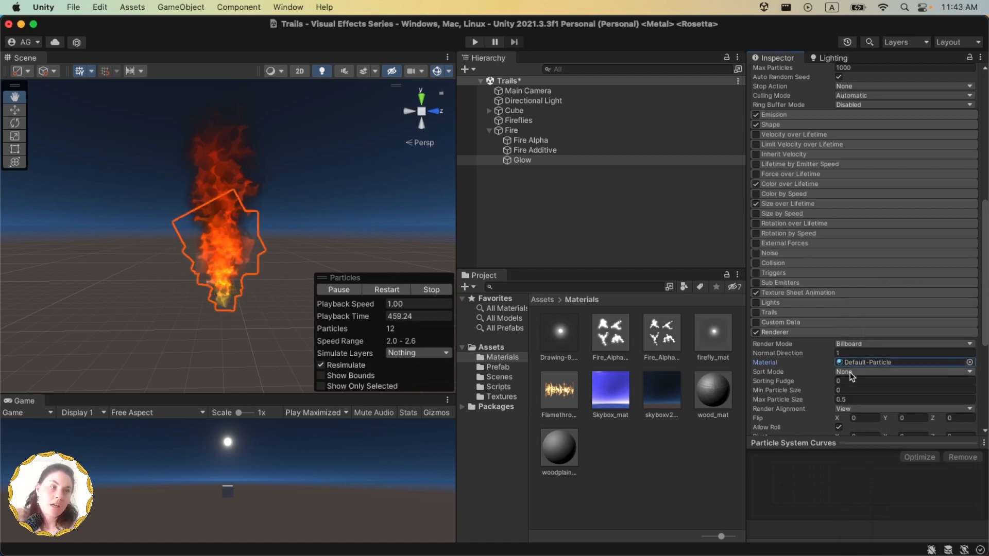
{"action": "left_click", "coordinate": [756, 293]}
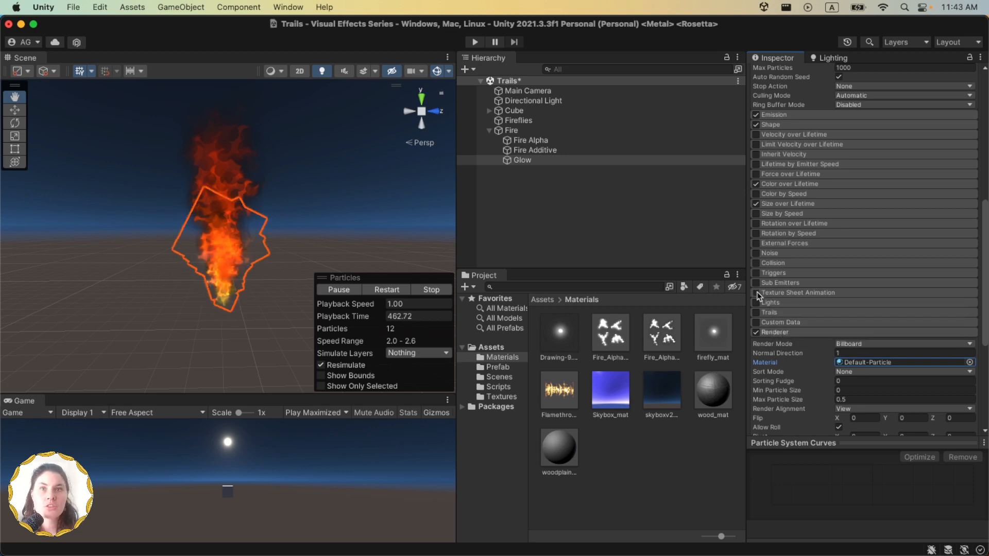
Set Glow's Start Size to 5 and its Start Speed to 2.6
{"action": "scroll", "coordinate": [907, 301], "scroll_direction": "up", "scroll_amount": 10}
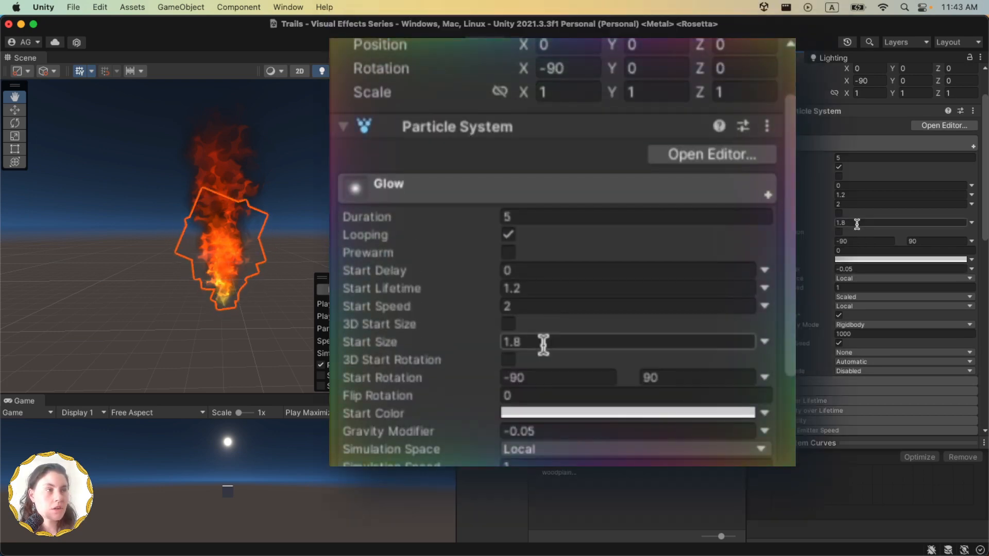
{"action": "left_click", "coordinate": [857, 223]}
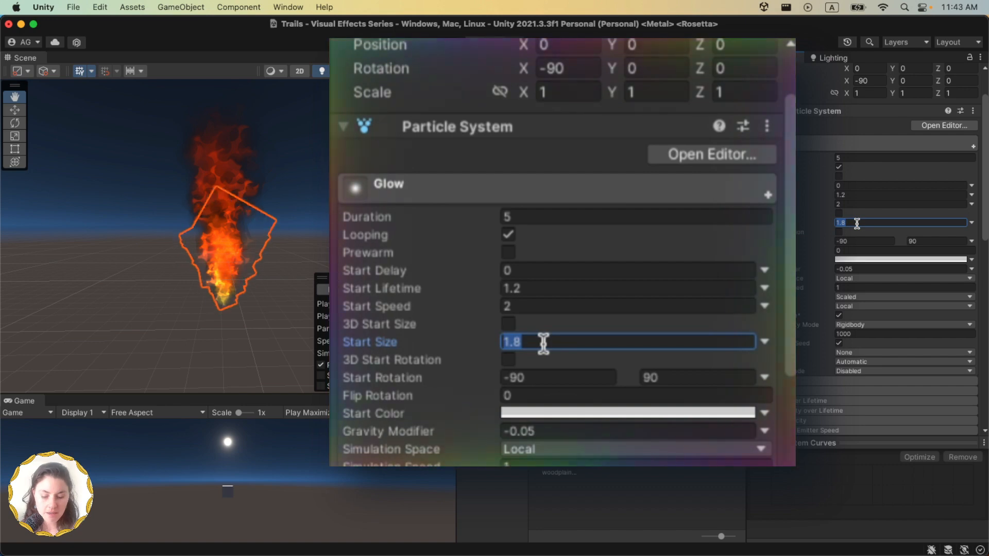
{"action": "type", "text": "4"}
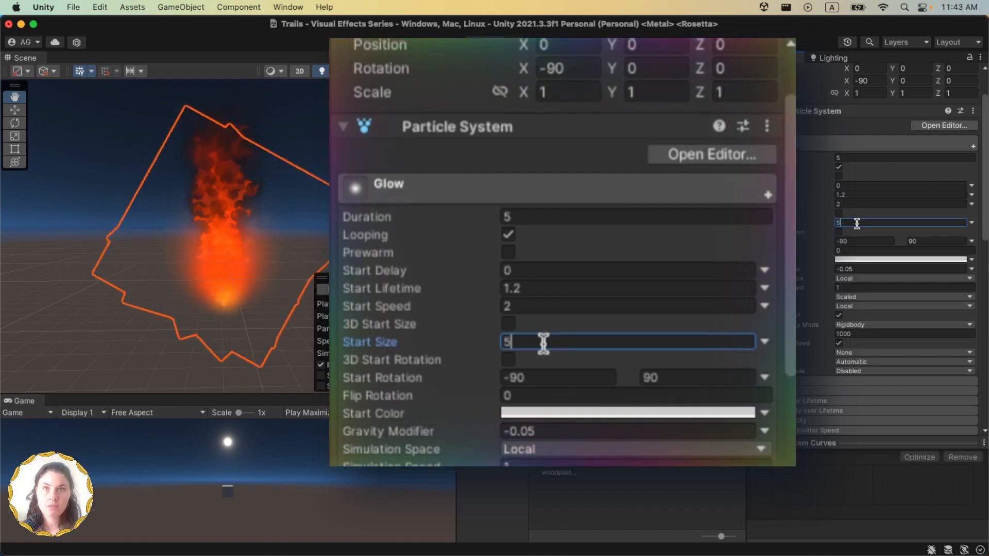
{"action": "key", "text": "BackSpace"}
{"action": "type", "text": "5"}
{"action": "left_click", "coordinate": [859, 203]}
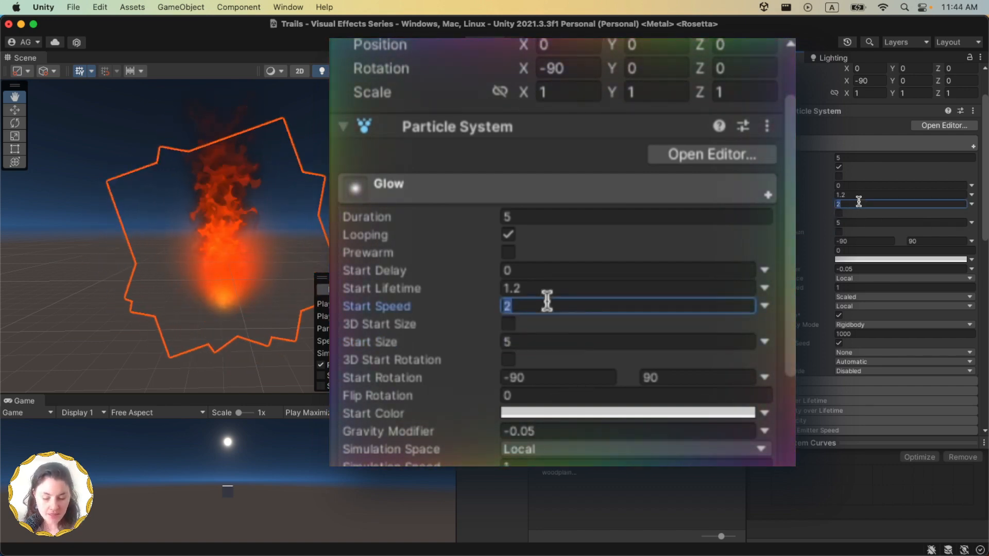
{"action": "type", "text": "2.5"}
{"action": "key", "text": "BackSpace"}
{"action": "type", "text": "6"}
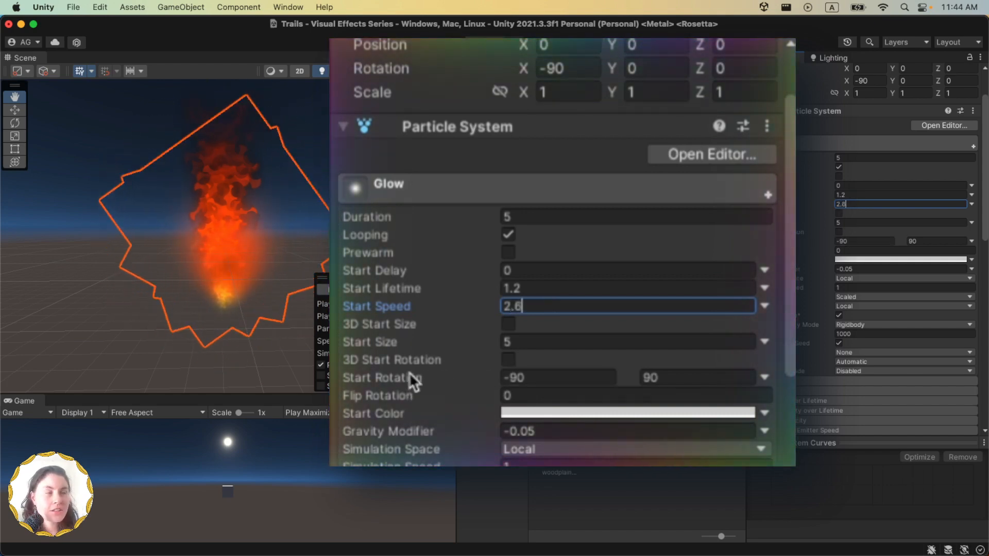
Switch Glow's Start Rotation from random values to a Constant of 0
{"action": "left_click", "coordinate": [765, 377]}
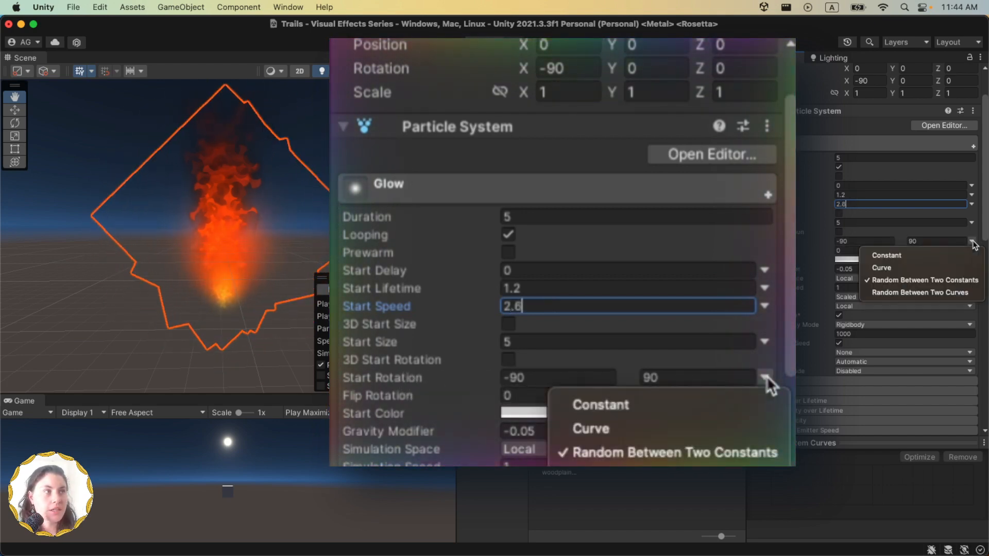
{"action": "left_click", "coordinate": [665, 407]}
{"action": "left_click", "coordinate": [859, 241]}
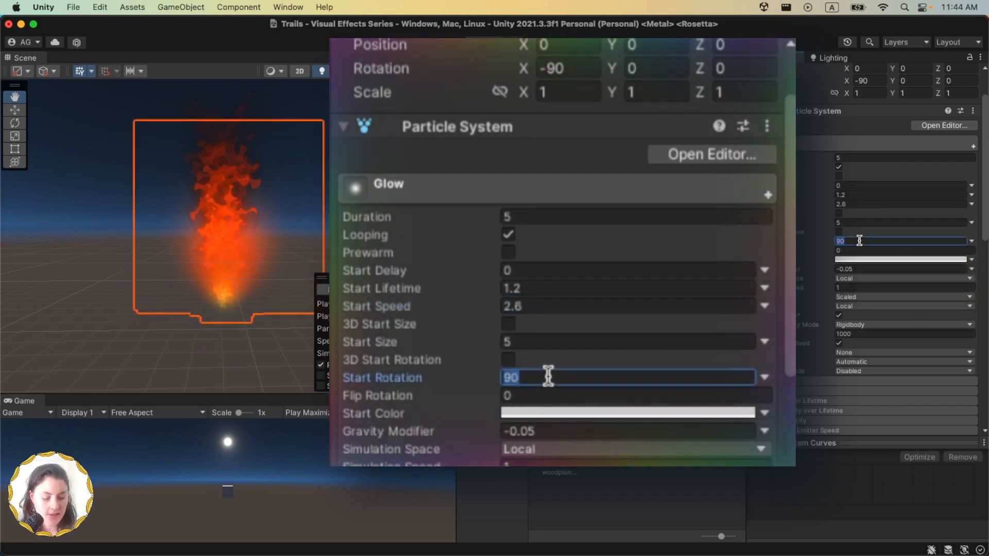
{"action": "type", "text": "0"}
Raise the starting point of Glow's Size over Lifetime curve so new particles begin larger, at about 0.7
{"action": "scroll", "coordinate": [859, 240], "scroll_direction": "down", "scroll_amount": 8}
{"action": "left_click", "coordinate": [792, 259]}
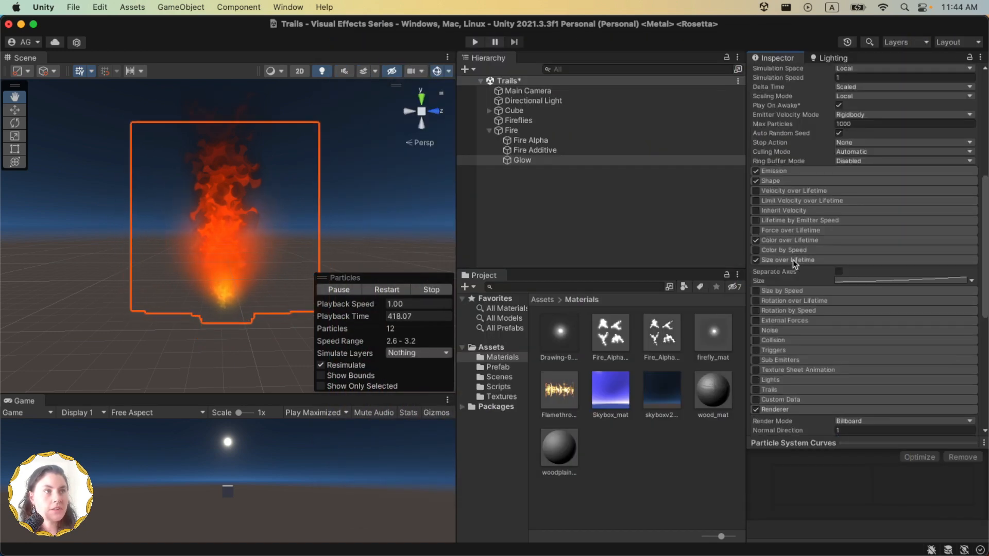
{"action": "left_click", "coordinate": [850, 280]}
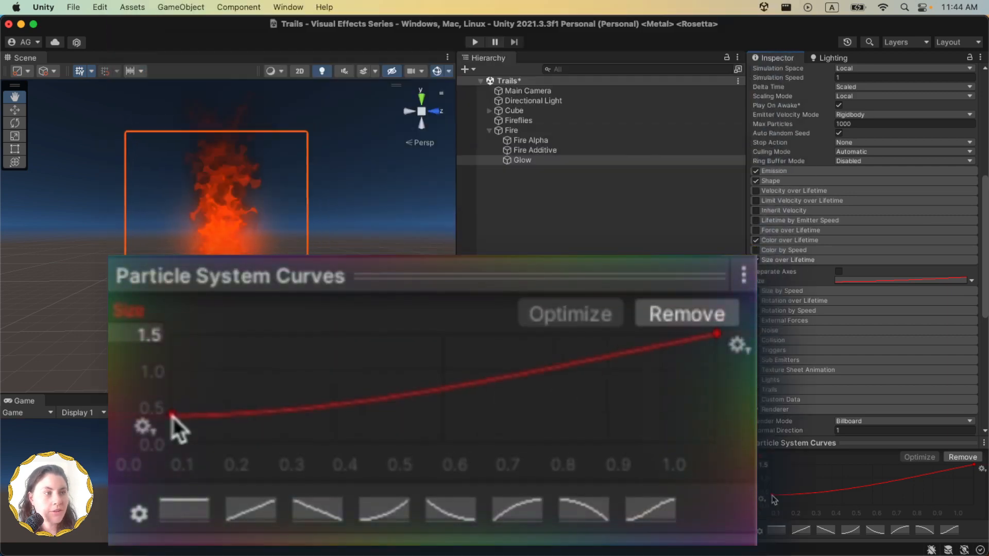
{"action": "left_click_drag", "start_coordinate": [773, 498], "coordinate": [772, 487]}
Inspect the yellow start colour of Glow's Color over Lifetime gradient and close the editor without changing it
{"action": "left_click", "coordinate": [804, 240]}
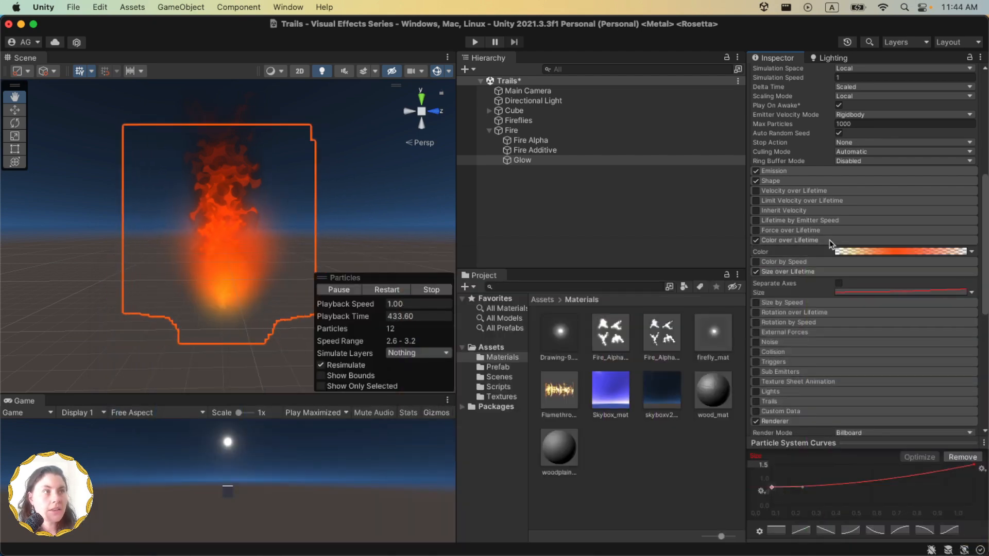
{"action": "left_click", "coordinate": [868, 251]}
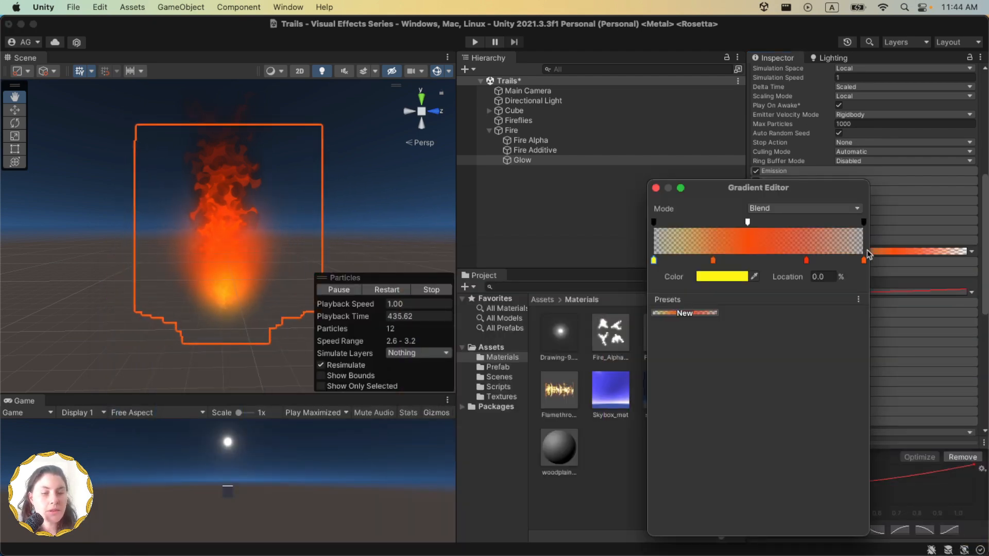
{"action": "left_click", "coordinate": [720, 278]}
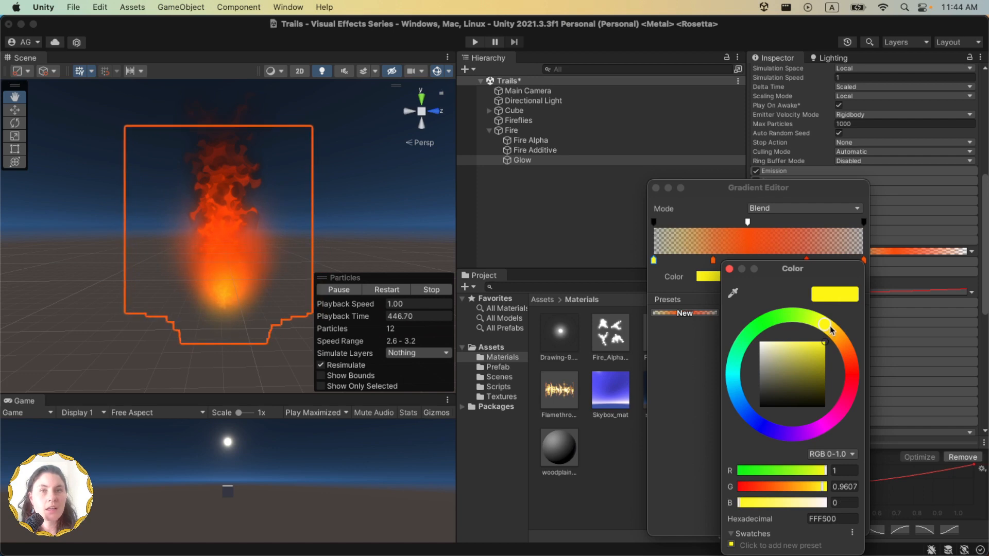
{"action": "left_click", "coordinate": [656, 188]}
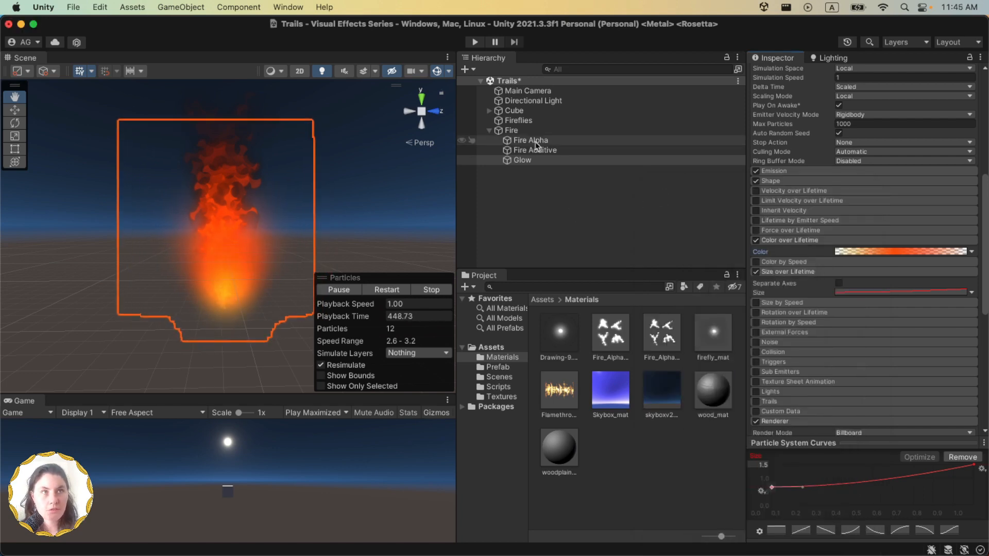
Set Glow's Start Size to 3 and its renderer's Order in Layer to 2
{"action": "scroll", "coordinate": [826, 256], "scroll_direction": "up", "scroll_amount": 10}
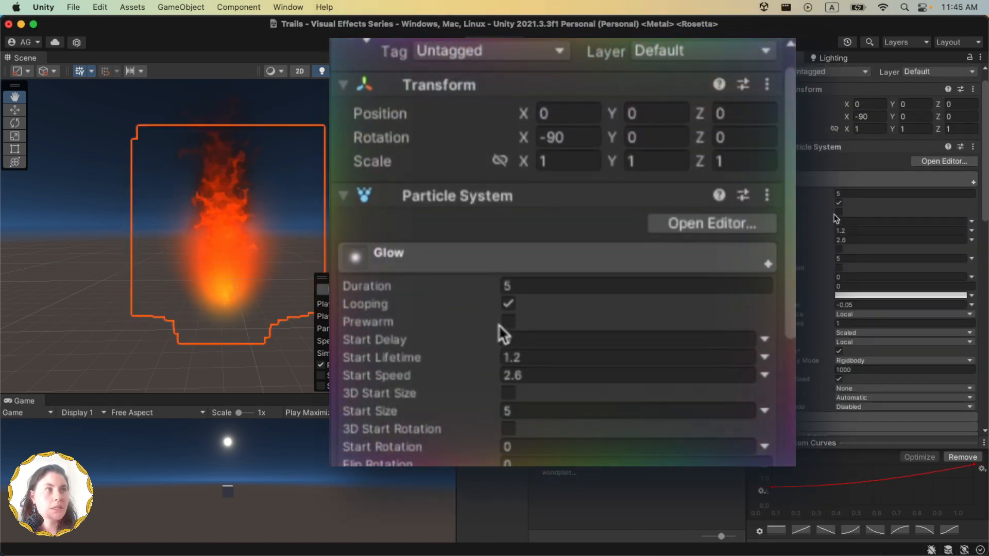
{"action": "left_click", "coordinate": [853, 258]}
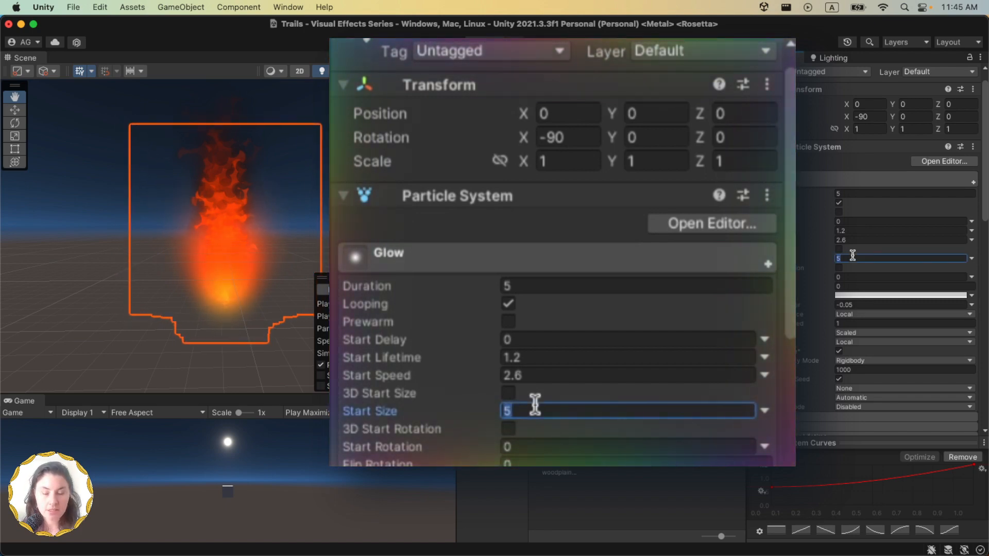
{"action": "type", "text": "3"}
{"action": "scroll", "coordinate": [852, 352], "scroll_direction": "down", "scroll_amount": 10}
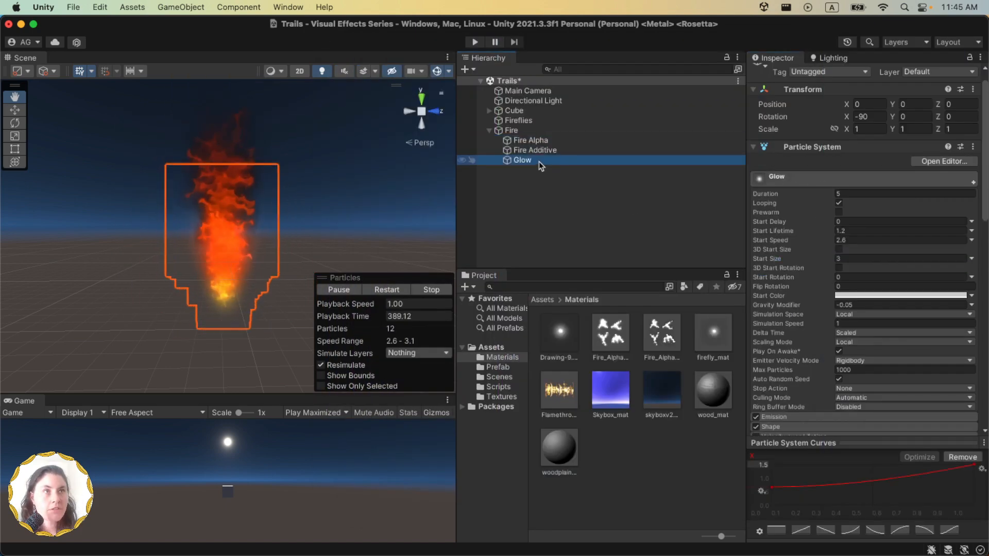
{"action": "scroll", "coordinate": [853, 352], "scroll_direction": "down", "scroll_amount": 10}
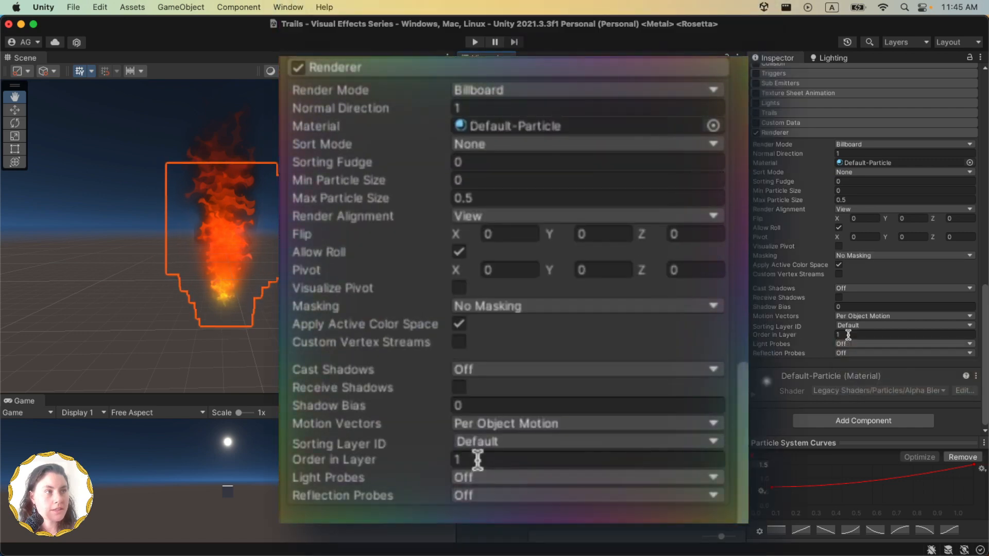
{"action": "left_click", "coordinate": [848, 335]}
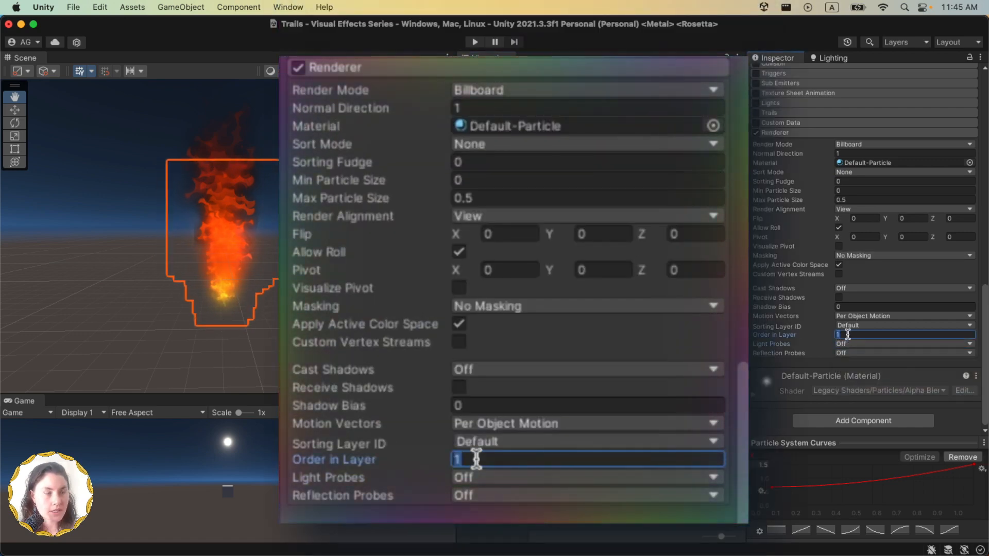
{"action": "type", "text": "2"}
Duplicate the Glow particle system under Fire and rename the copy Sparks
{"action": "left_click", "coordinate": [533, 160]}
{"action": "key", "text": "w"}
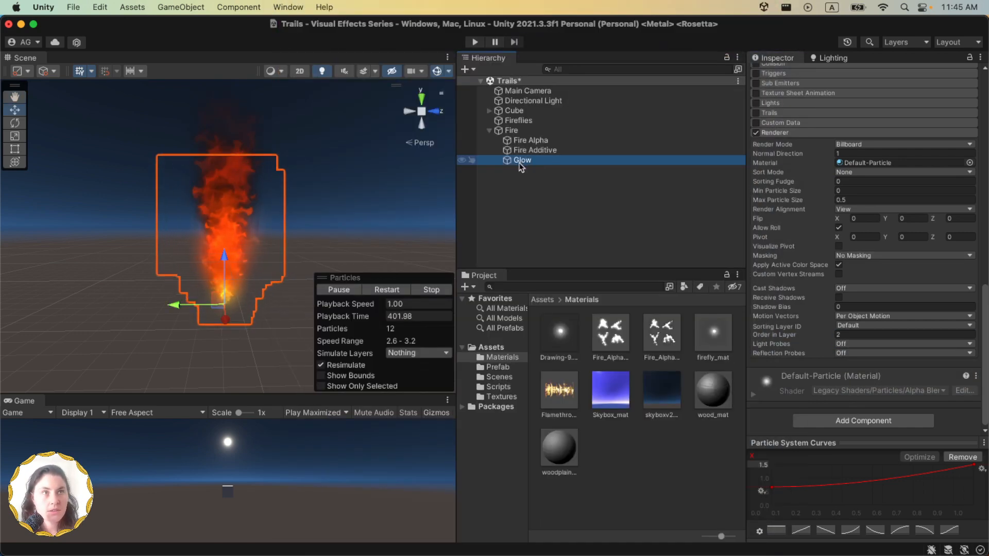
{"action": "right_click", "coordinate": [519, 160]}
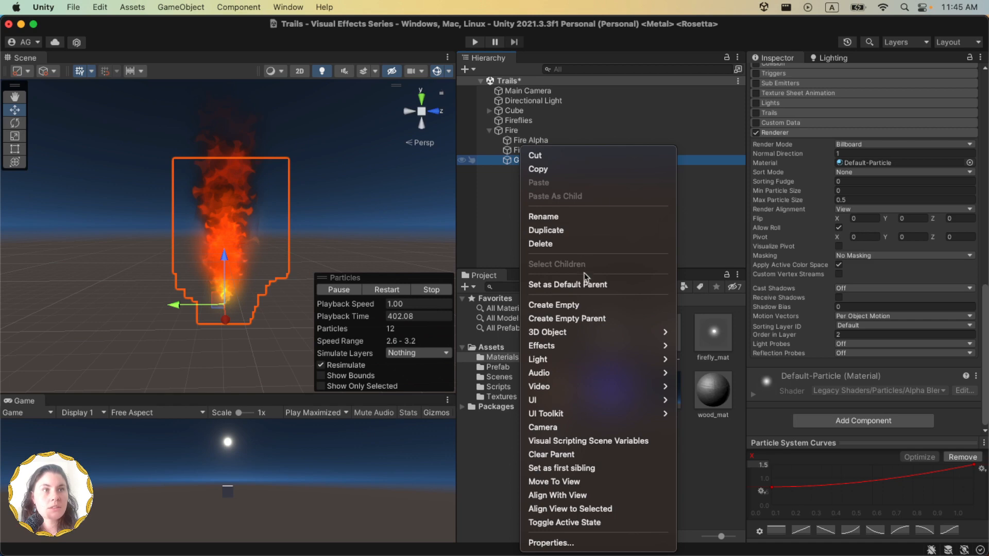
{"action": "left_click", "coordinate": [584, 230]}
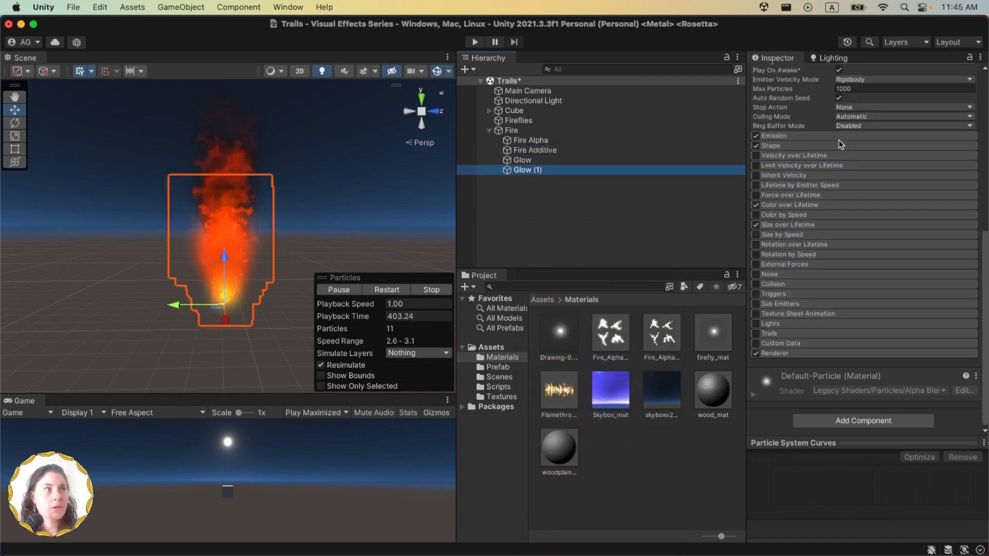
{"action": "scroll", "coordinate": [839, 140], "scroll_direction": "up", "scroll_amount": 10}
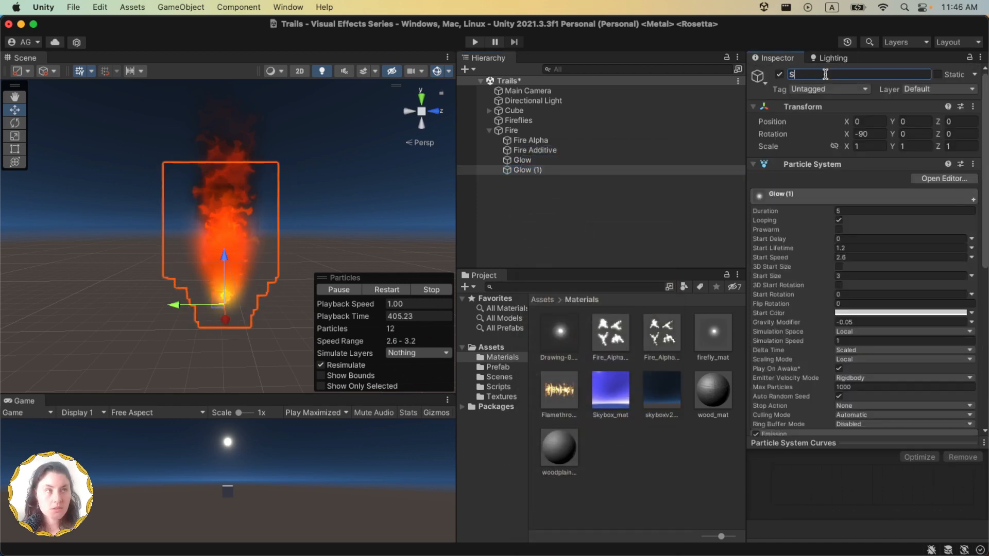
Check the shader of the firefly_mat material and assign the material to the Sparks particle system
{"action": "left_click", "coordinate": [719, 338]}
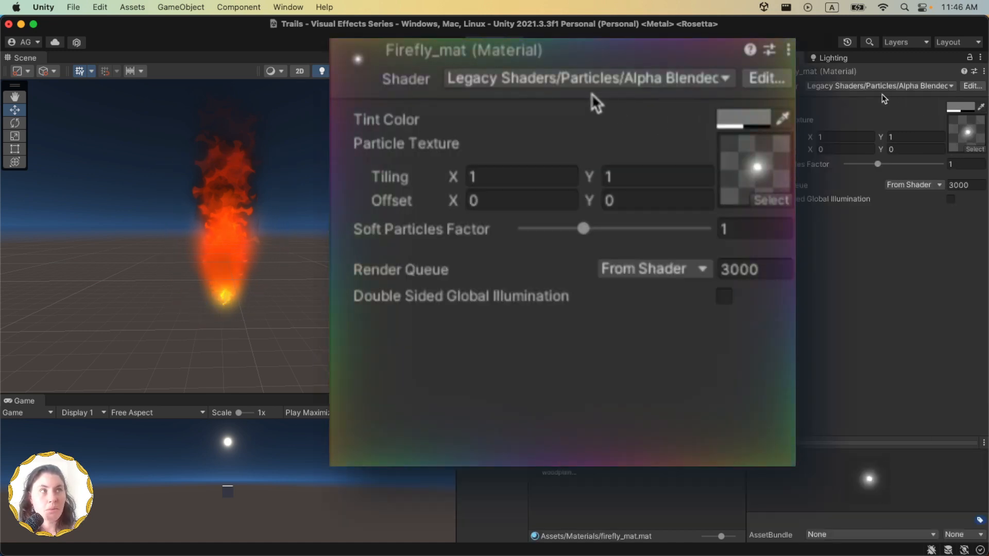
{"action": "left_click", "coordinate": [919, 86]}
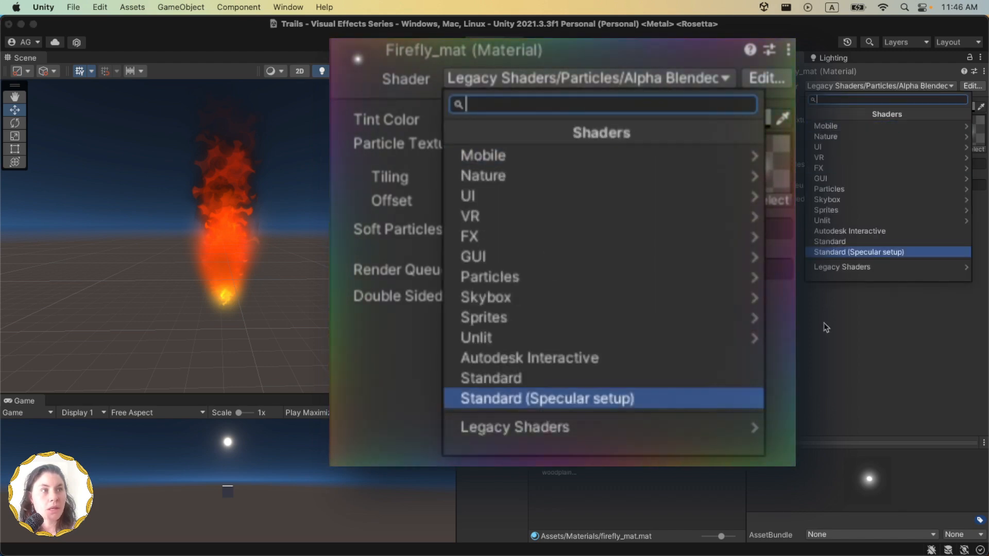
{"action": "left_click_drag", "start_coordinate": [713, 336], "coordinate": [526, 174]}
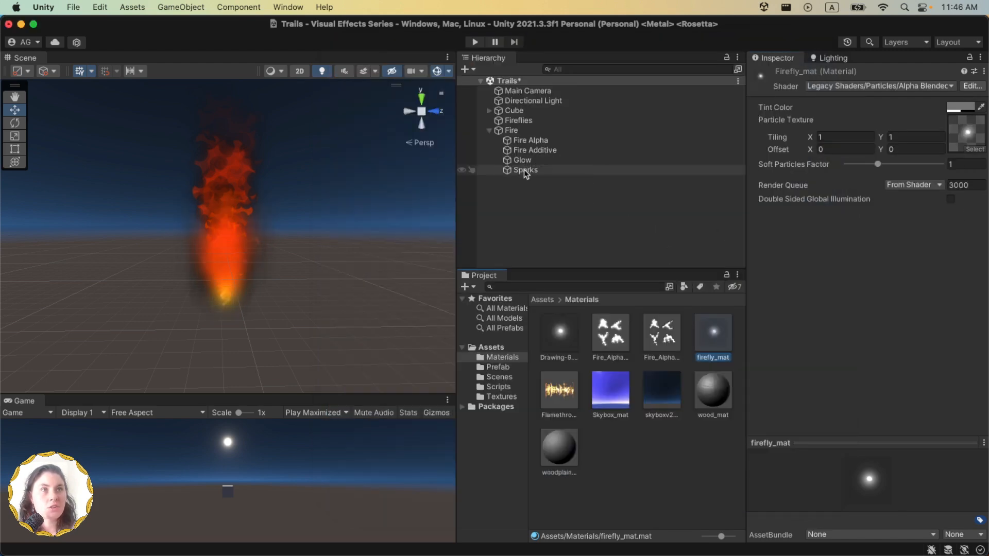
Set the Start Size of the Sparks particle system to 0.2 and its Start Lifetime to 2
{"action": "left_click", "coordinate": [524, 171]}
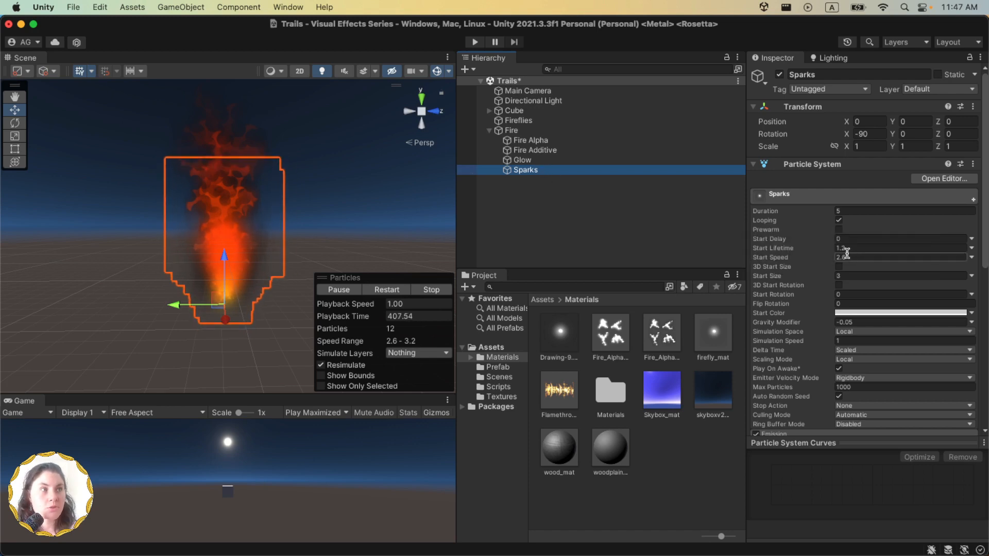
{"action": "left_click", "coordinate": [894, 275]}
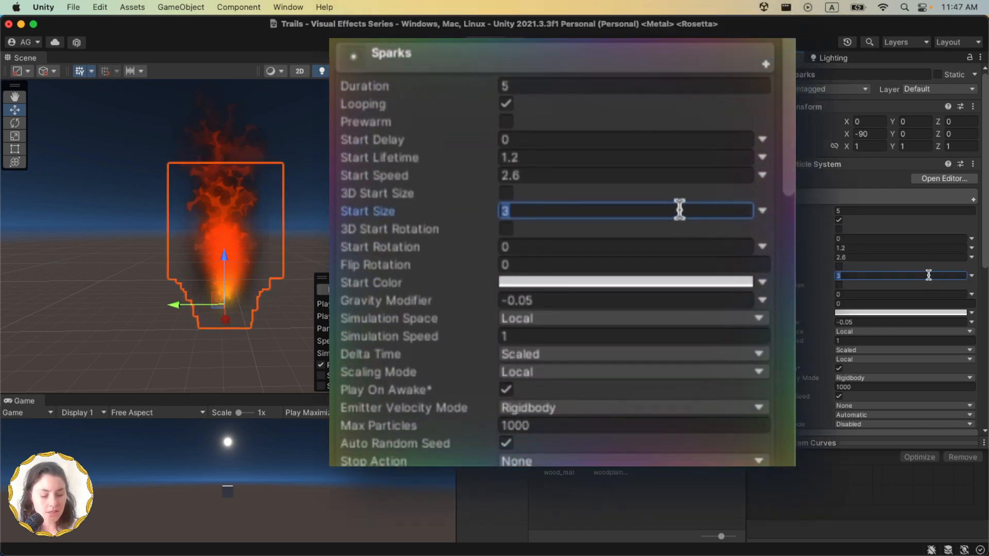
{"action": "type", "text": "0.1"}
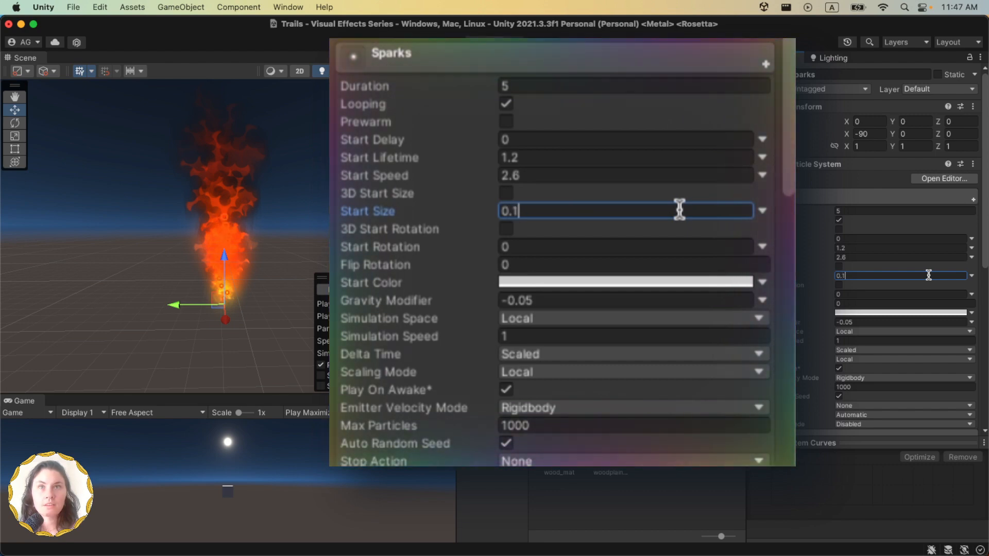
{"action": "key", "text": "BackSpace"}
{"action": "type", "text": "2"}
{"action": "left_click", "coordinate": [853, 247]}
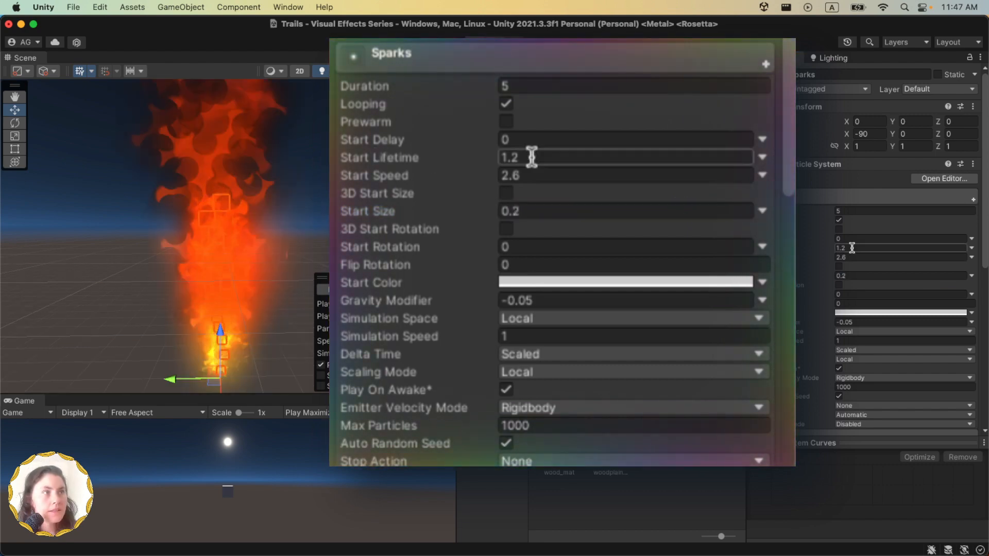
{"action": "key", "text": "BackSpace"}
{"action": "type", "text": "2"}
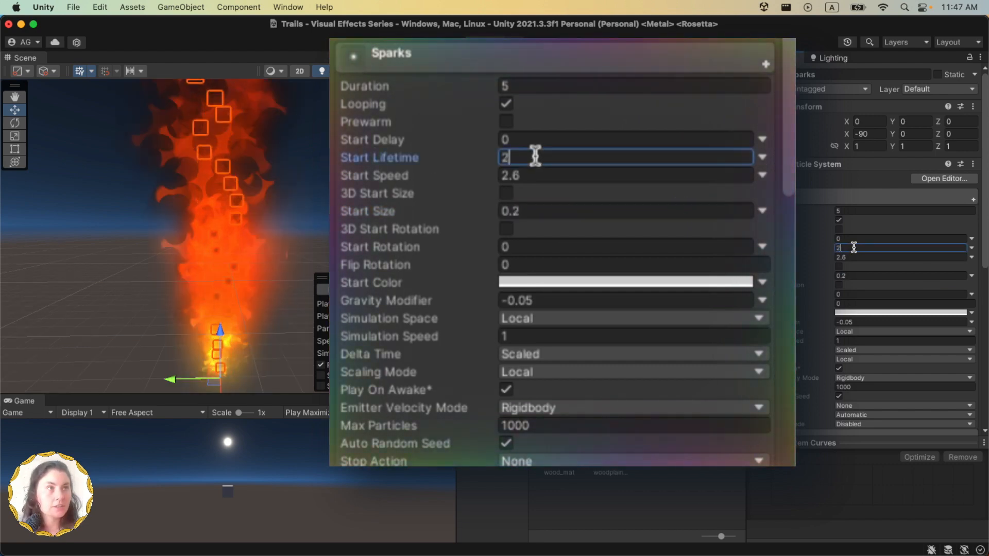
Set Sparks' emission Rate over Time to 50 and the Radius of its cone shape to 0.5
{"action": "scroll", "coordinate": [853, 247], "scroll_direction": "down", "scroll_amount": 5}
{"action": "left_click", "coordinate": [846, 337]}
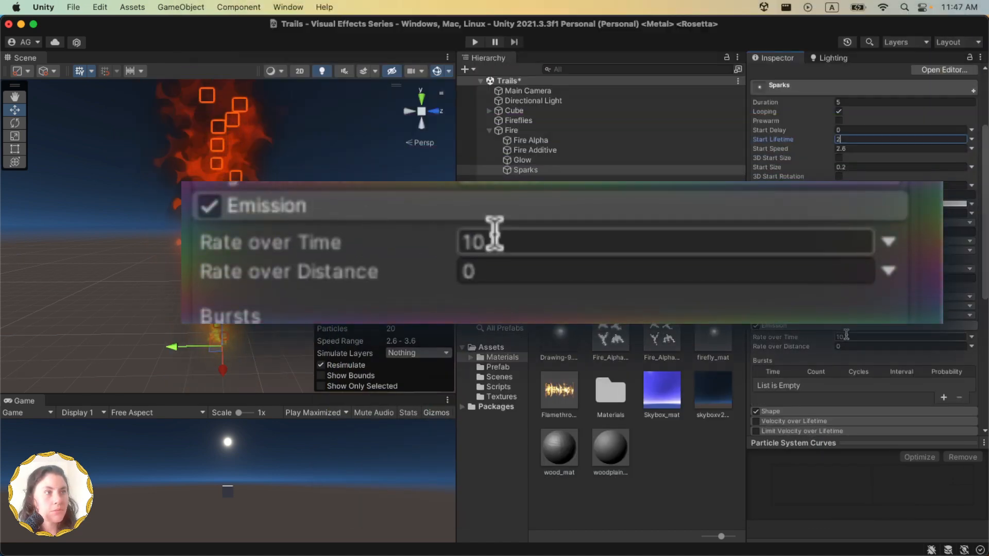
{"action": "type", "text": "50"}
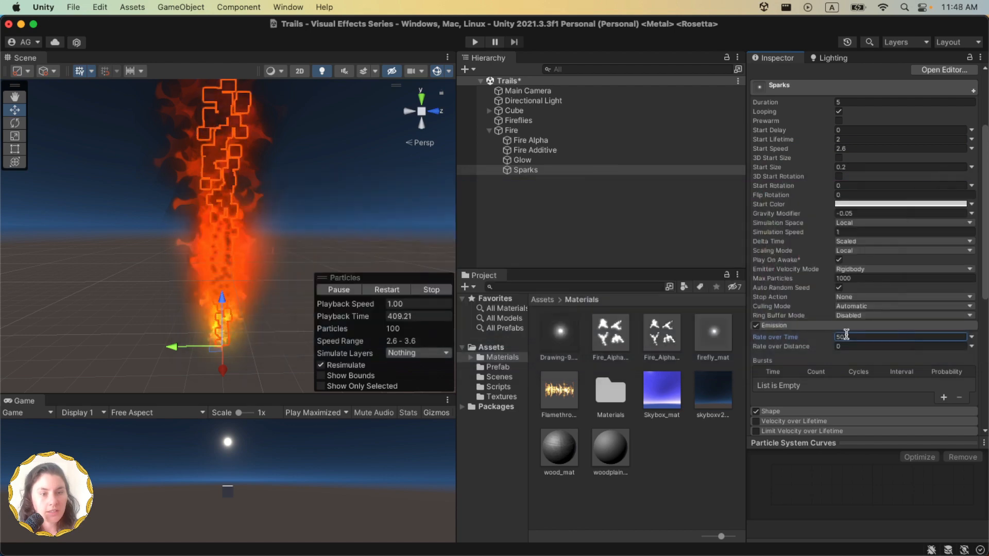
{"action": "scroll", "coordinate": [817, 273], "scroll_direction": "down", "scroll_amount": 5}
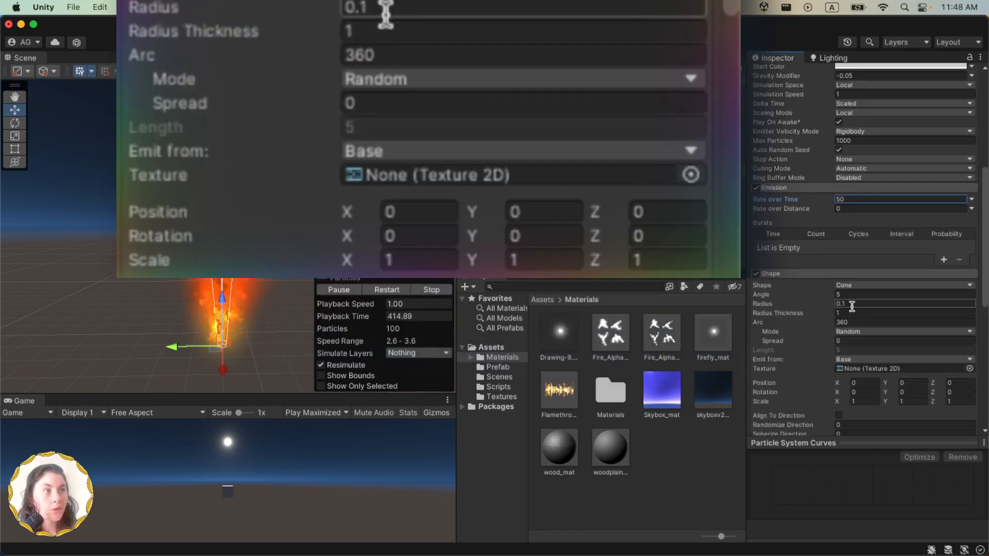
{"action": "left_click", "coordinate": [850, 304]}
{"action": "key", "text": "BackSpace"}
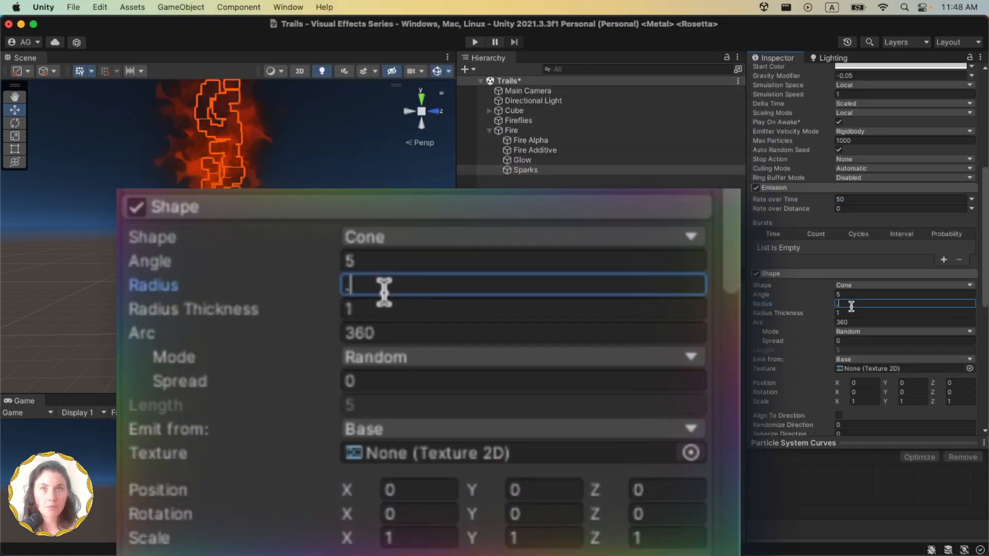
{"action": "type", "text": ".5"}
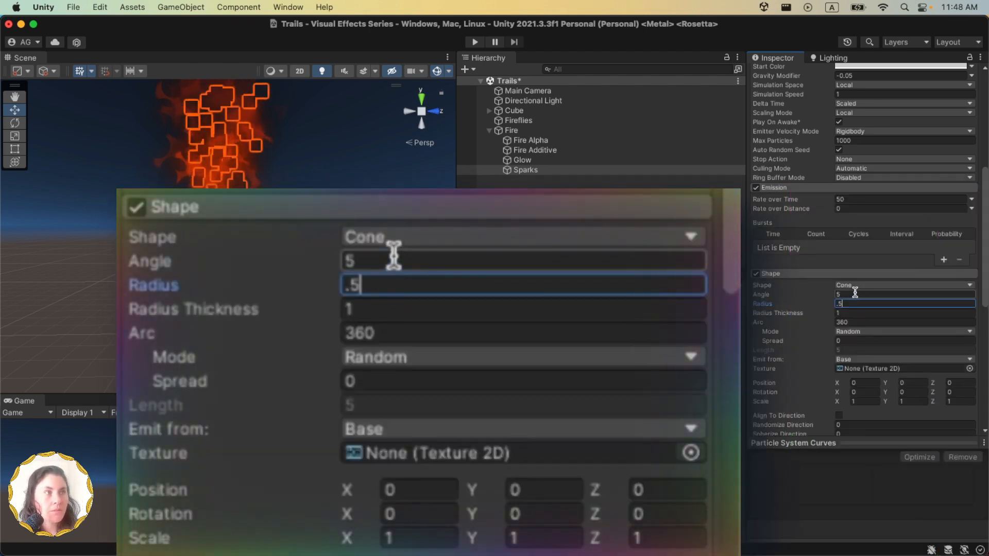
Set the Angle of the Sparks emitter's cone shape to 14
{"action": "left_click", "coordinate": [853, 294]}
{"action": "type", "text": "12"}
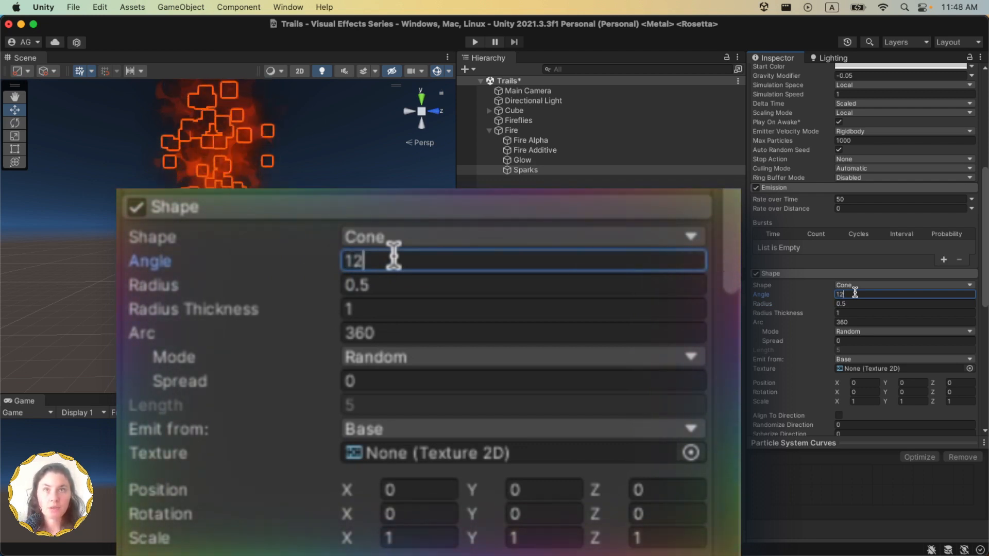
{"action": "key", "text": "BackSpace"}
{"action": "type", "text": "4"}
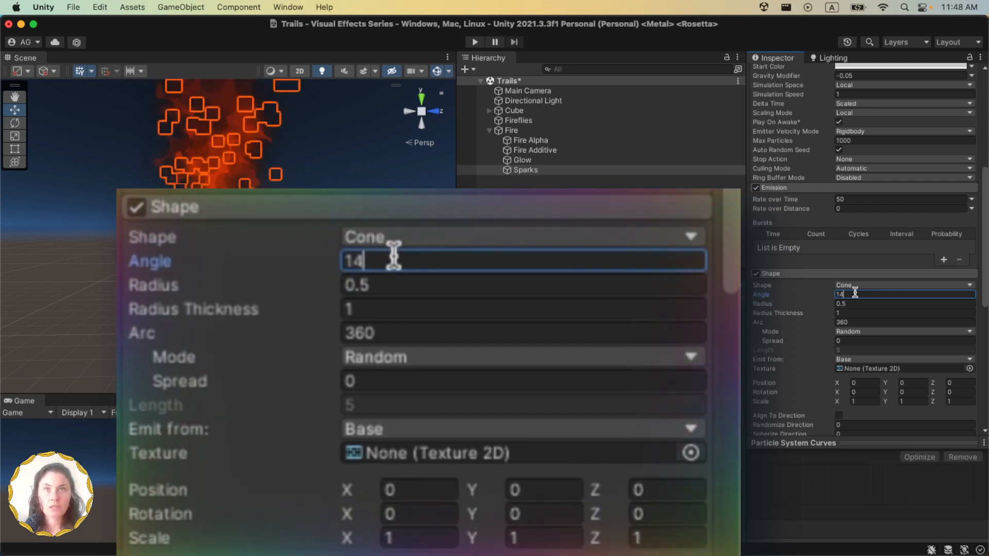
Enable Noise on Sparks with Strength 0.5, Frequency 1 and Scroll Speed 1
{"action": "scroll", "coordinate": [864, 339], "scroll_direction": "down", "scroll_amount": 5}
{"action": "scroll", "coordinate": [864, 339], "scroll_direction": "down", "scroll_amount": 3}
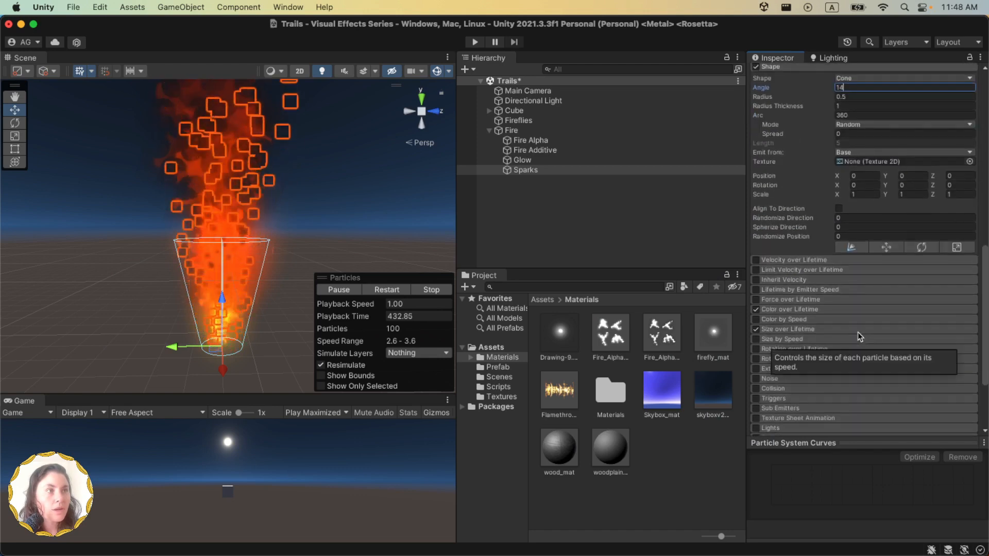
{"action": "scroll", "coordinate": [859, 336], "scroll_direction": "down", "scroll_amount": 2}
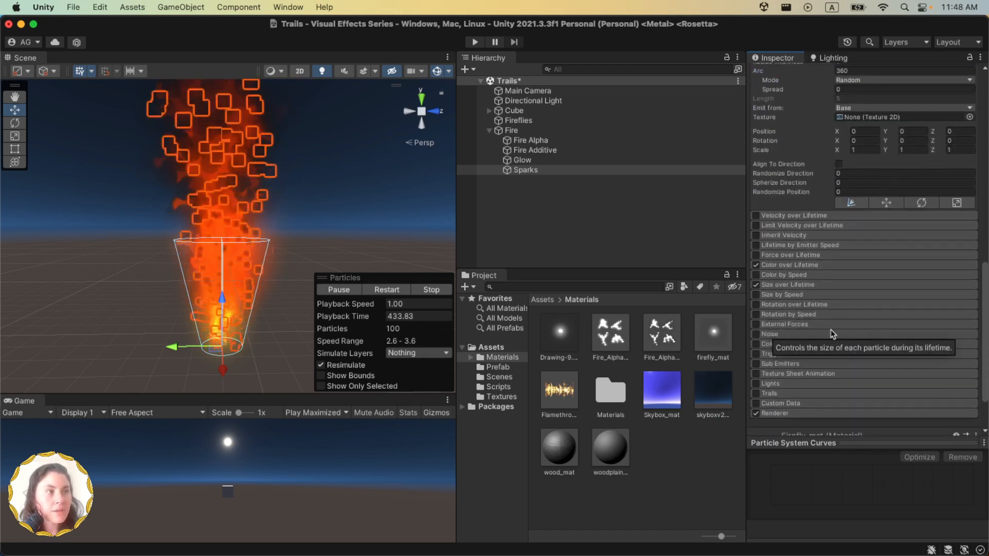
{"action": "left_click", "coordinate": [786, 335]}
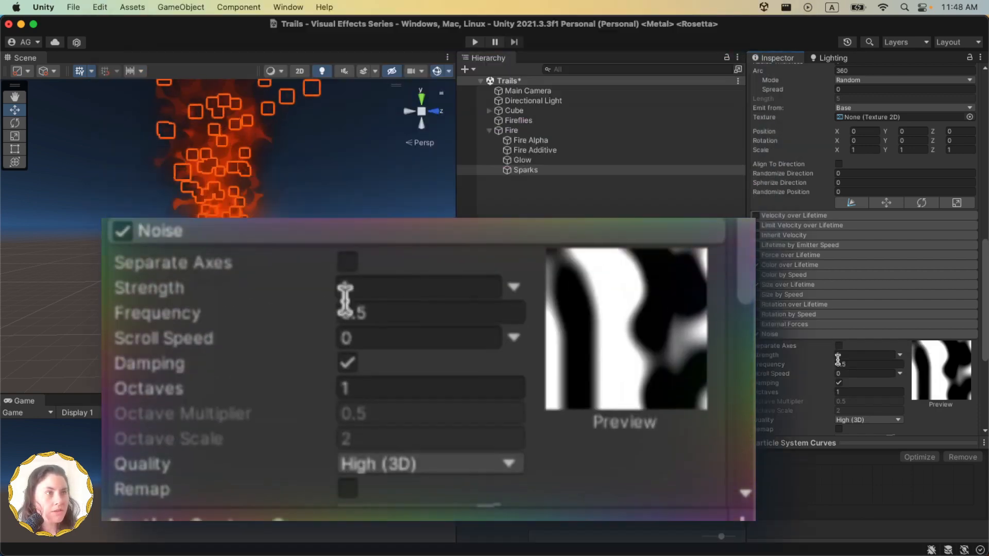
{"action": "left_click", "coordinate": [847, 354]}
{"action": "type", "text": "0.5"}
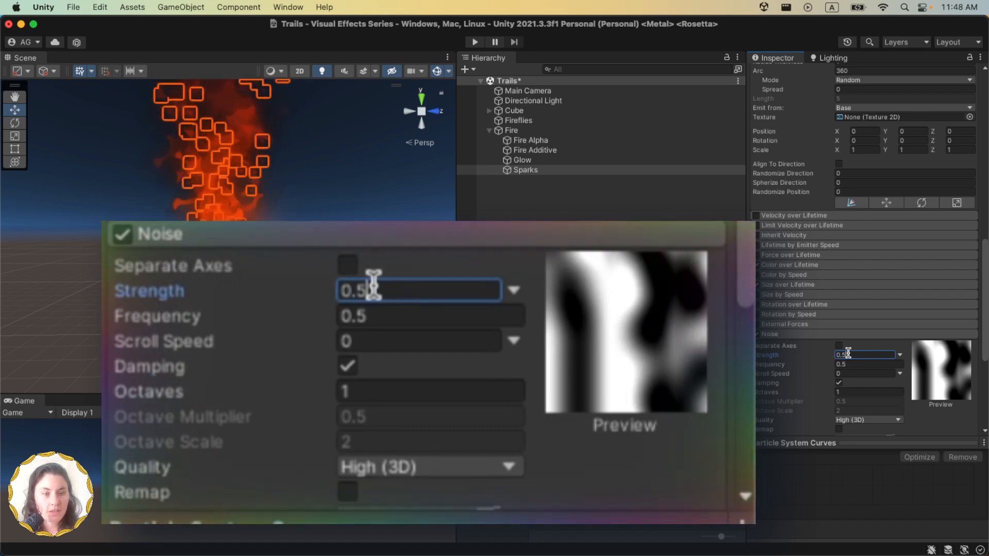
{"action": "left_click", "coordinate": [852, 363]}
{"action": "type", "text": "1"}
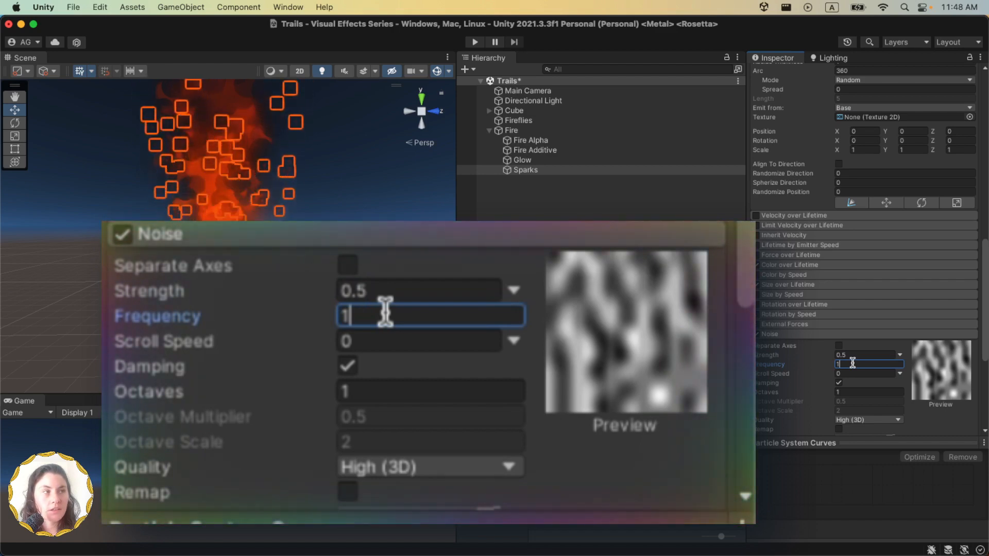
{"action": "left_click", "coordinate": [848, 372]}
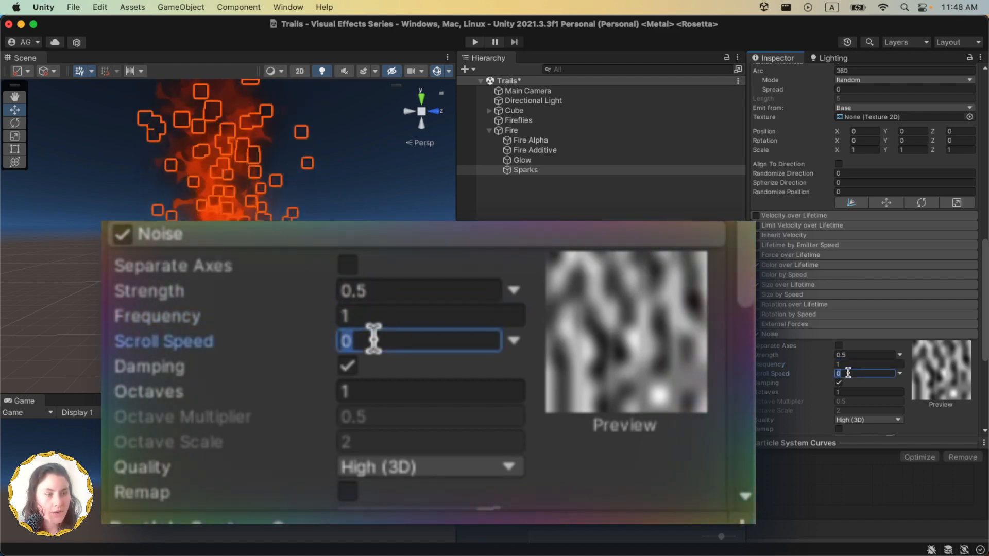
{"action": "type", "text": "1"}
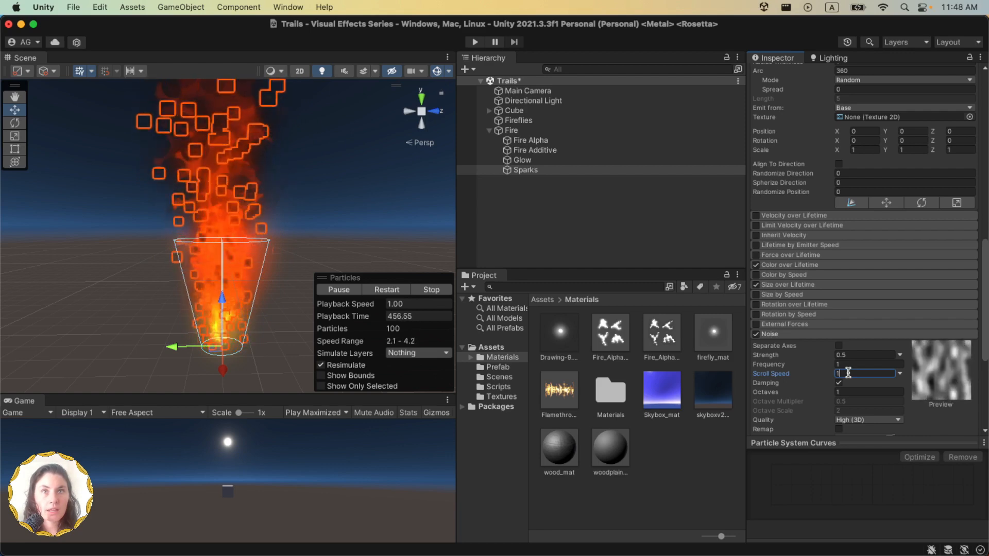
Reshape the Sparks Size over Lifetime curve to start at about 1 and fall to 0 at the end
{"action": "scroll", "coordinate": [849, 372], "scroll_direction": "down", "scroll_amount": 5}
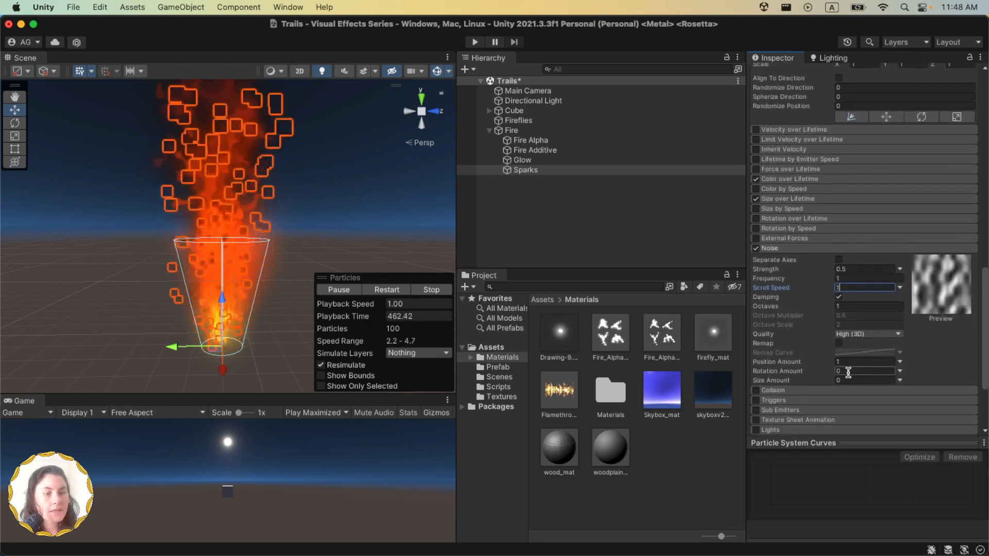
{"action": "left_click", "coordinate": [796, 199]}
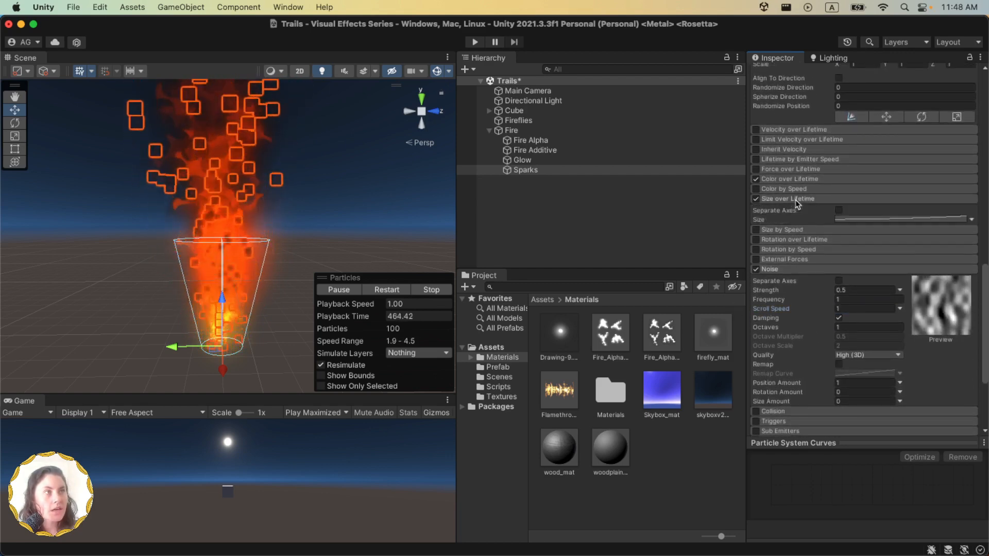
{"action": "left_click", "coordinate": [879, 219]}
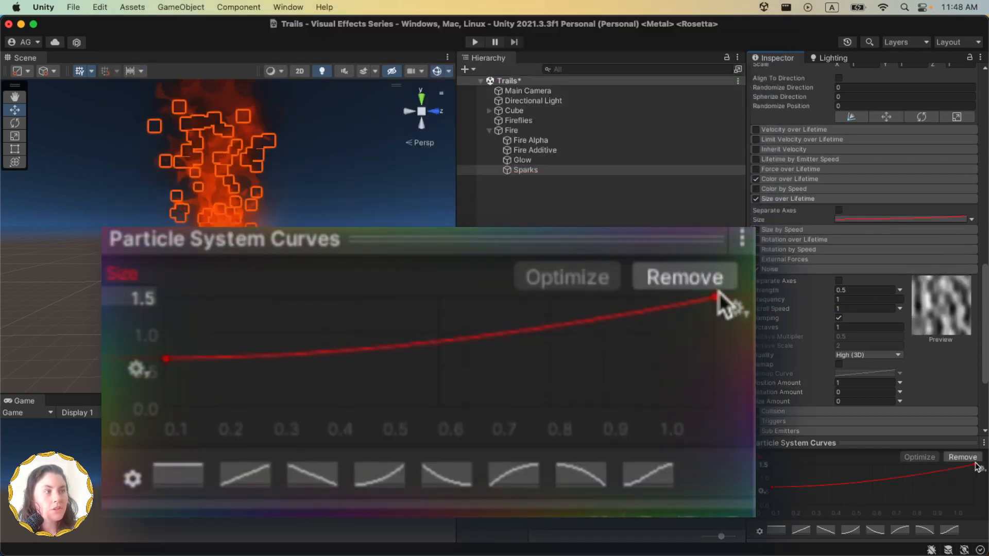
{"action": "left_click_drag", "start_coordinate": [974, 465], "coordinate": [943, 502]}
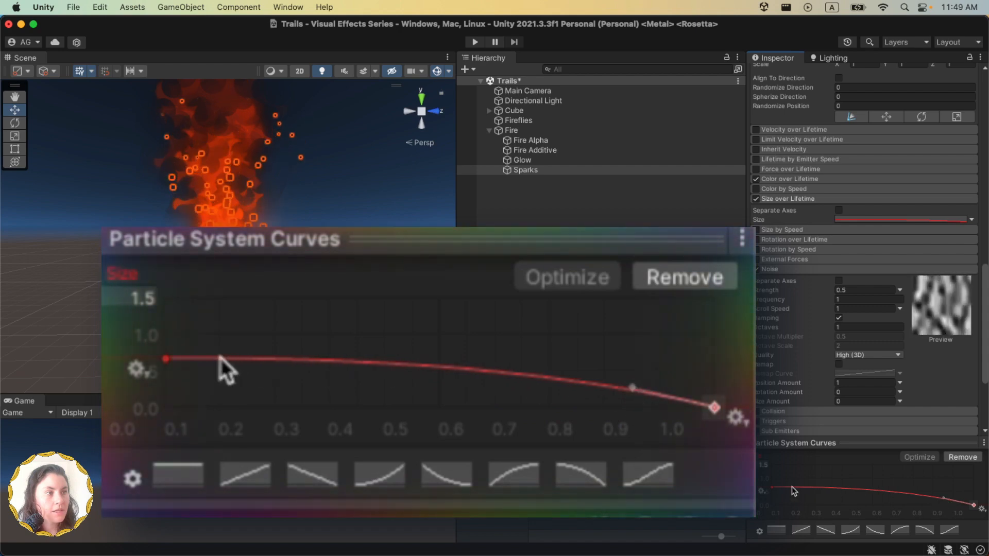
{"action": "left_click_drag", "start_coordinate": [771, 489], "coordinate": [772, 477]}
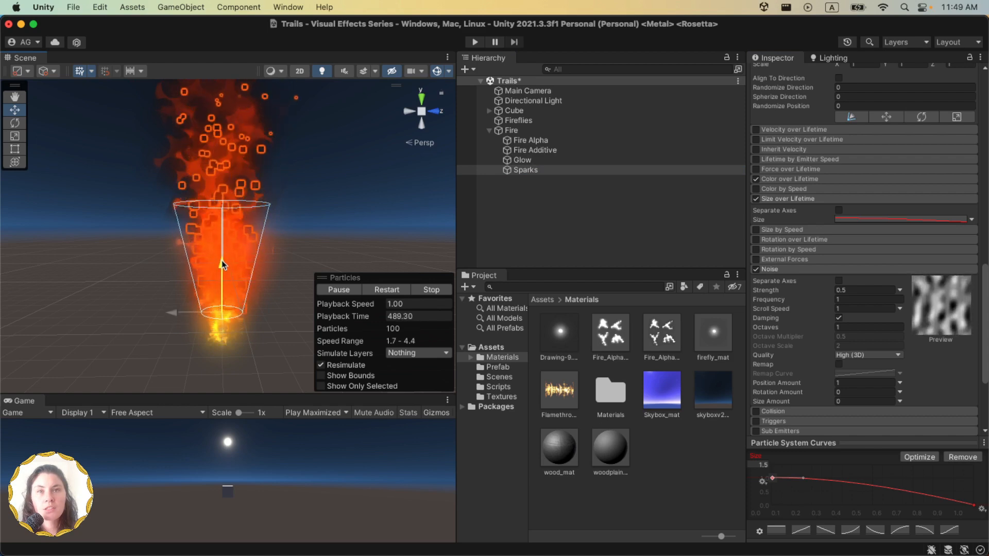
Raise the Sparks emitter above the flame's base and preview all four Fire layers together
{"action": "left_click", "coordinate": [221, 261]}
{"action": "left_click", "coordinate": [554, 141], "text": "shift"}
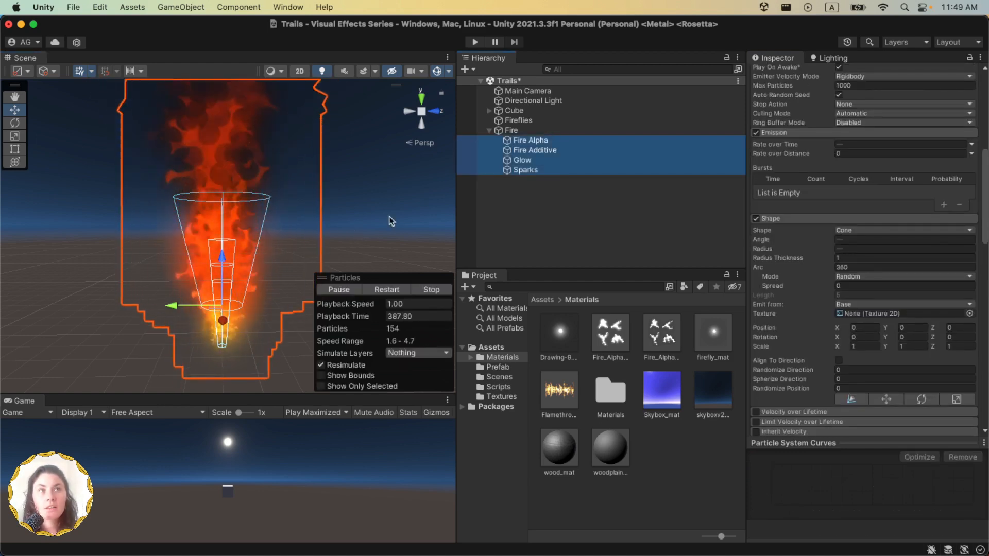
Preview FlameThrower_Simple under Cube, and compare it with the four Fire layers
{"action": "left_click", "coordinate": [488, 111]}
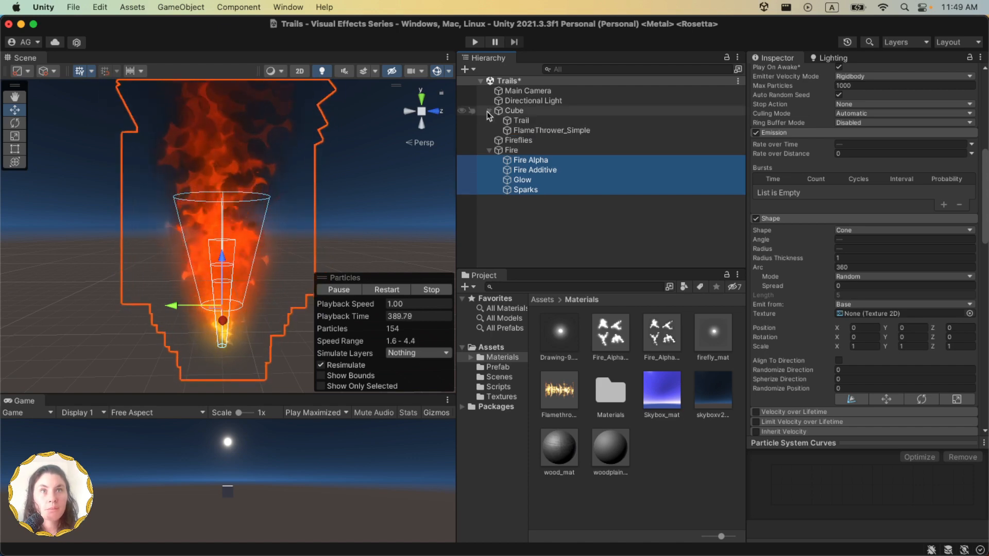
{"action": "left_click", "coordinate": [555, 131]}
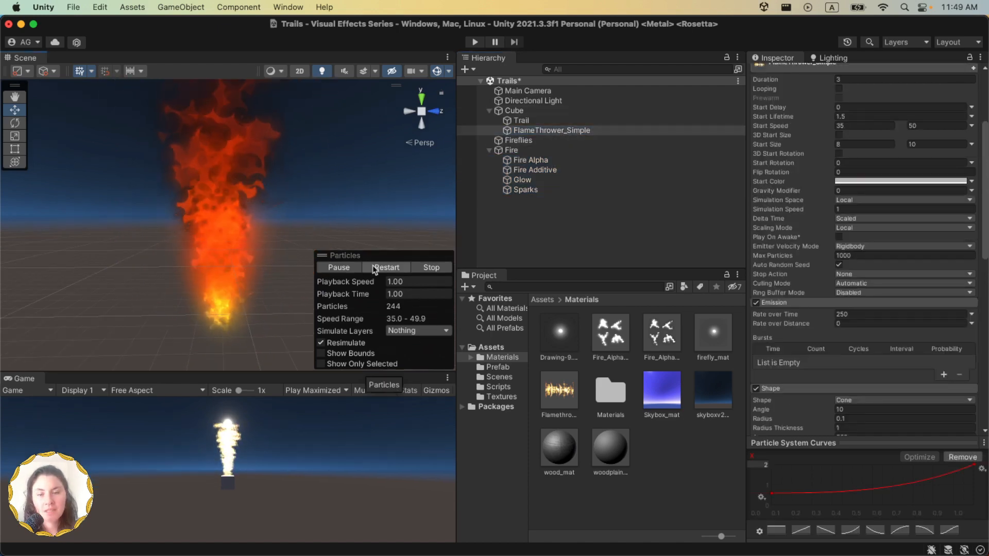
{"action": "left_click", "coordinate": [527, 163]}
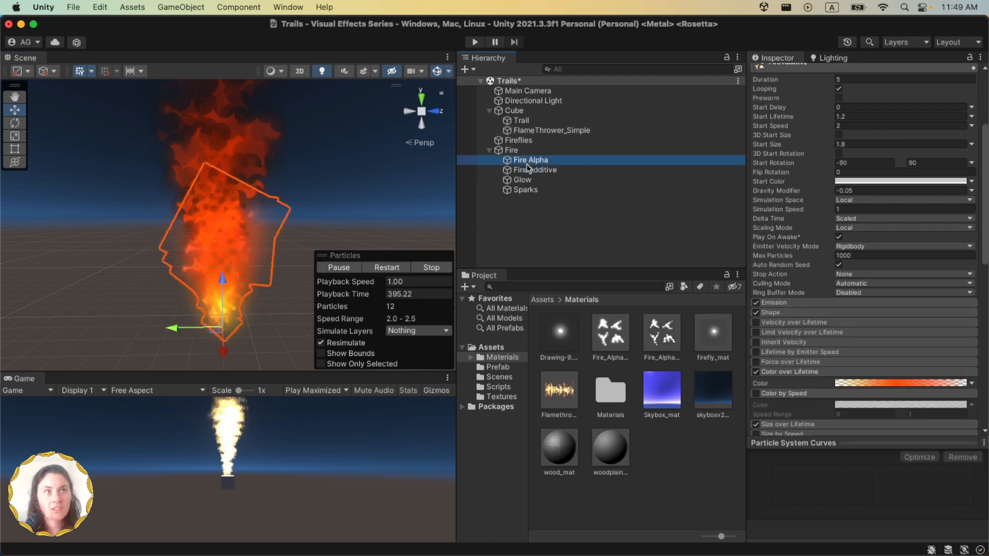
{"action": "left_click", "coordinate": [529, 191], "text": "shift"}
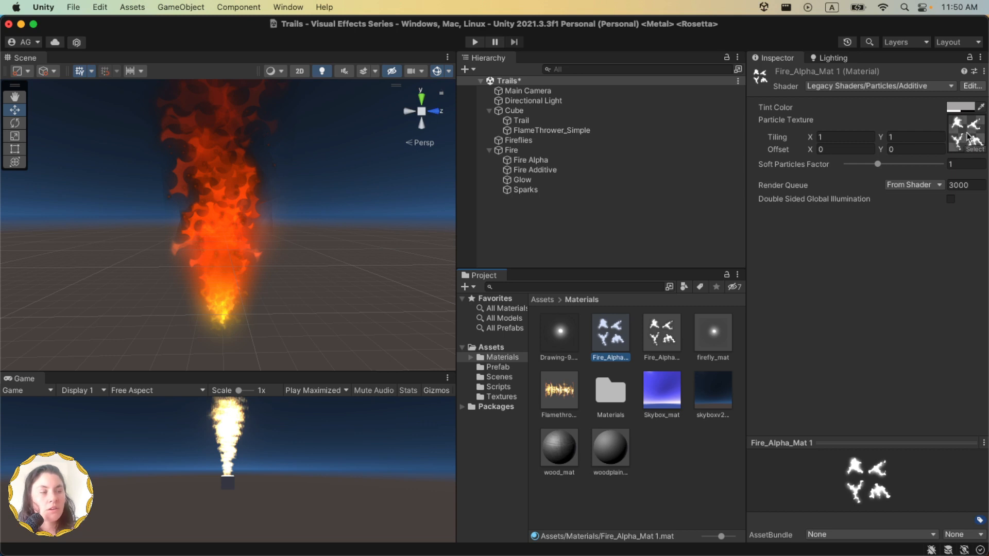
Assign the Drawing-8.sketchpad texture to Fire_Alpha_Mat 1 and Fire_Alpha_Mat, and preview the four Fire layers together
{"action": "left_click", "coordinate": [974, 149]}
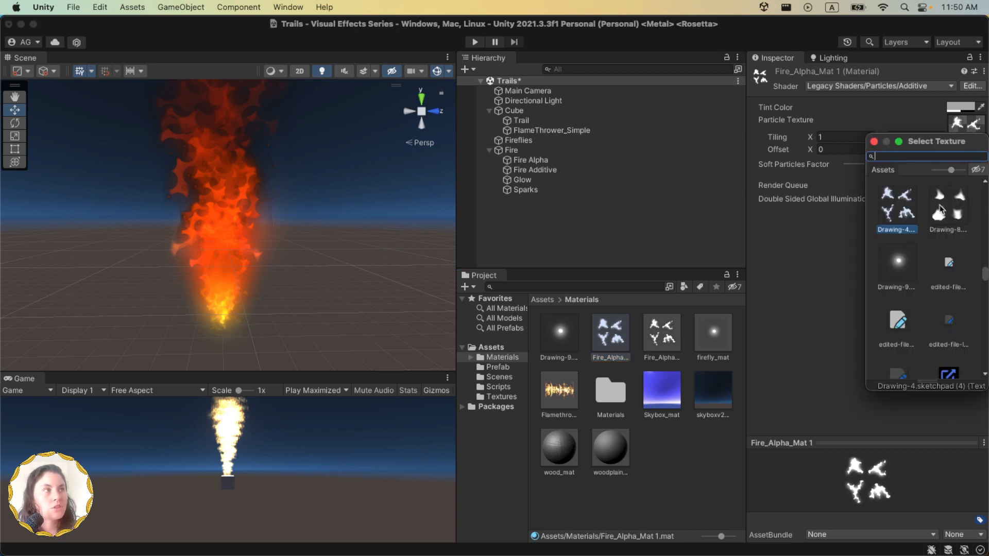
{"action": "left_click", "coordinate": [656, 340]}
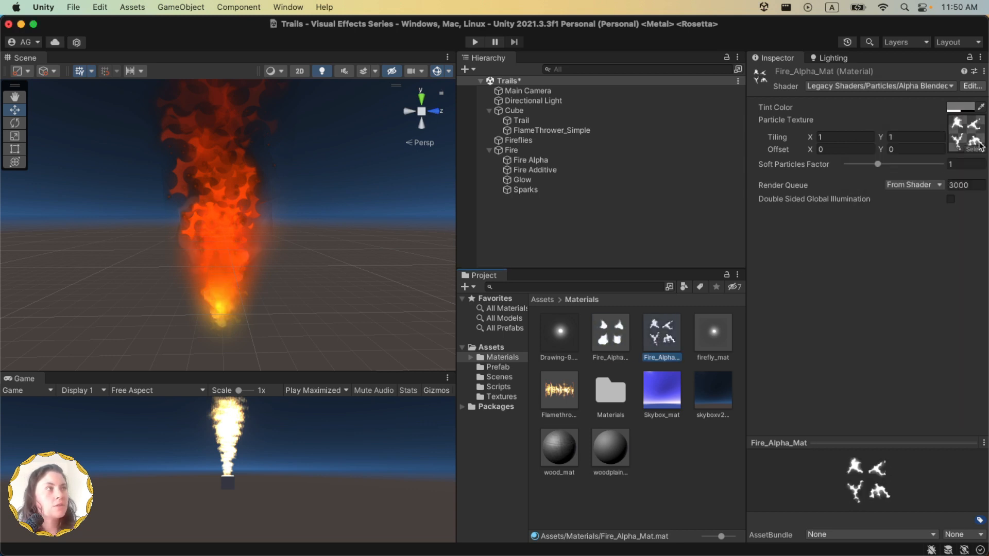
{"action": "left_click", "coordinate": [978, 145]}
{"action": "left_click", "coordinate": [956, 195]}
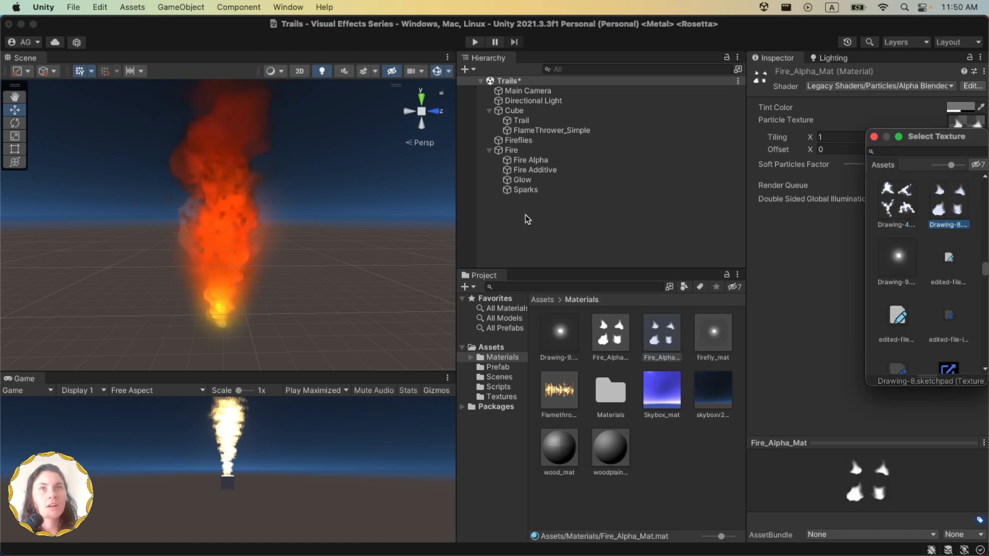
{"action": "left_click", "coordinate": [539, 162]}
{"action": "left_click", "coordinate": [534, 190], "text": "shift"}
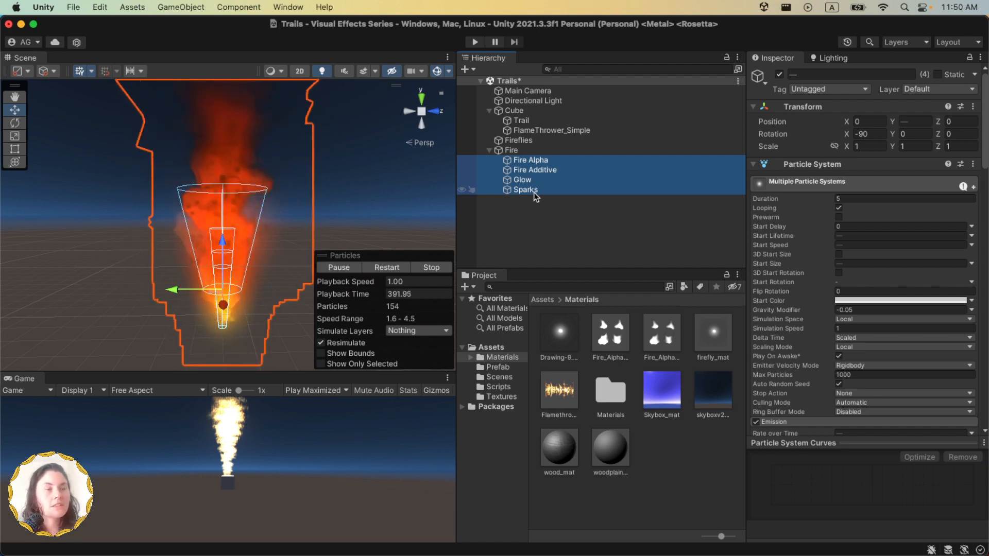
Make Fire a child of Cube at position 0, 0, 0, and stop the play test
{"action": "left_click", "coordinate": [498, 386]}
{"action": "left_click_drag", "start_coordinate": [506, 151], "coordinate": [520, 113]}
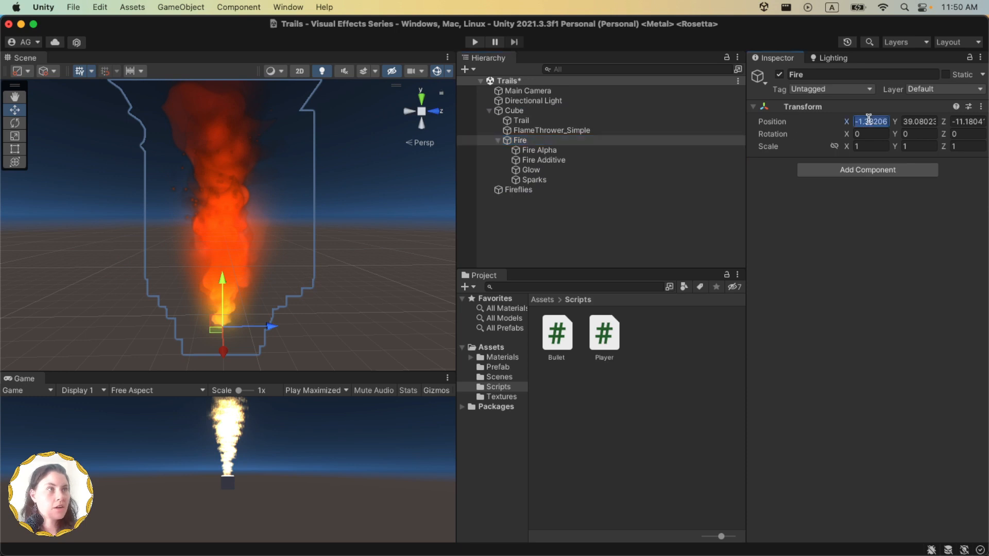
{"action": "type", "text": "0"}
{"action": "key", "text": "Tab"}
{"action": "type", "text": "0"}
{"action": "key", "text": "Tab"}
{"action": "type", "text": "0"}
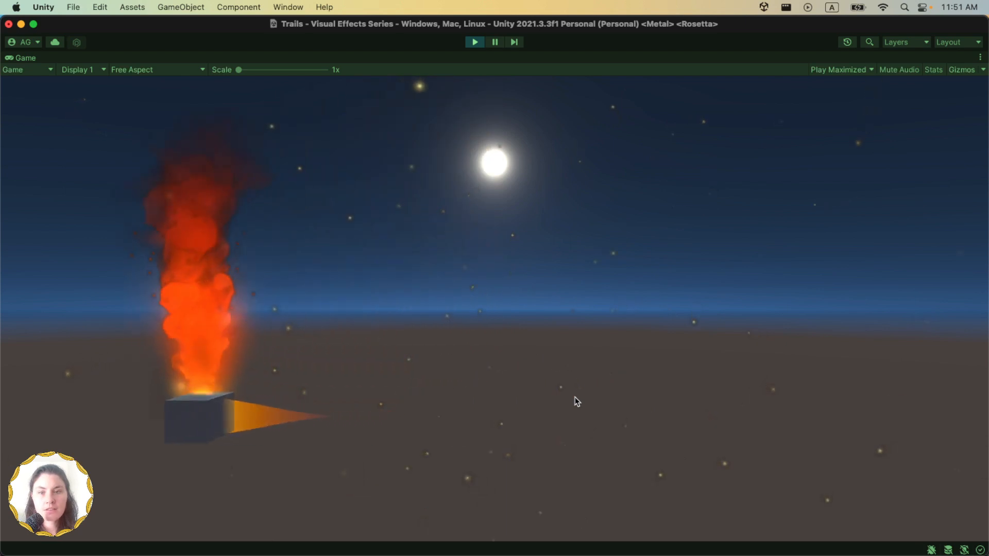
{"action": "key", "text": "super+p"}
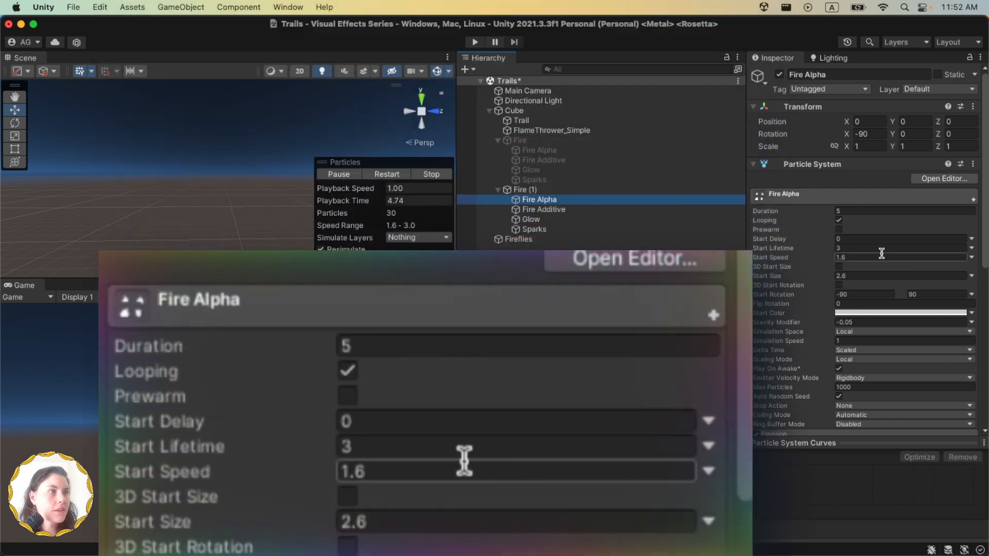
Set the Start Lifetime of Fire Alpha under Fire (1) to 1.5, using FlameThrower_Simple as the reference
{"action": "left_click", "coordinate": [557, 130]}
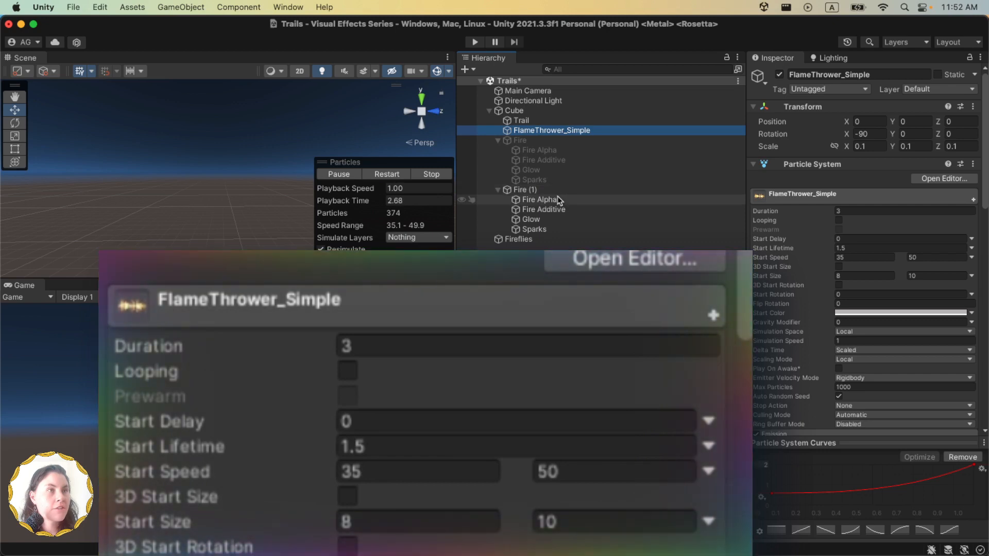
{"action": "left_click", "coordinate": [539, 200]}
{"action": "left_click", "coordinate": [849, 249]}
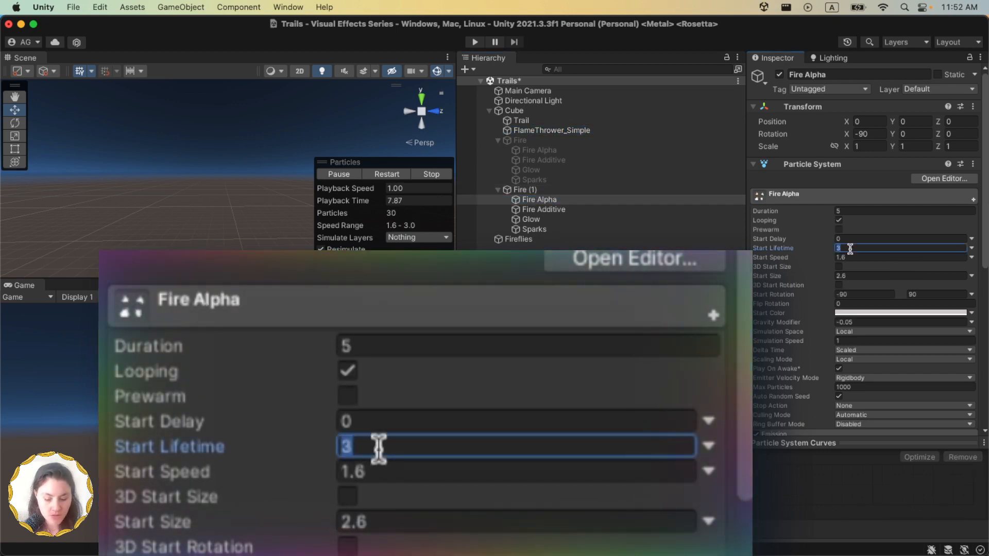
{"action": "type", "text": "1.5"}
{"action": "key", "text": "Return"}
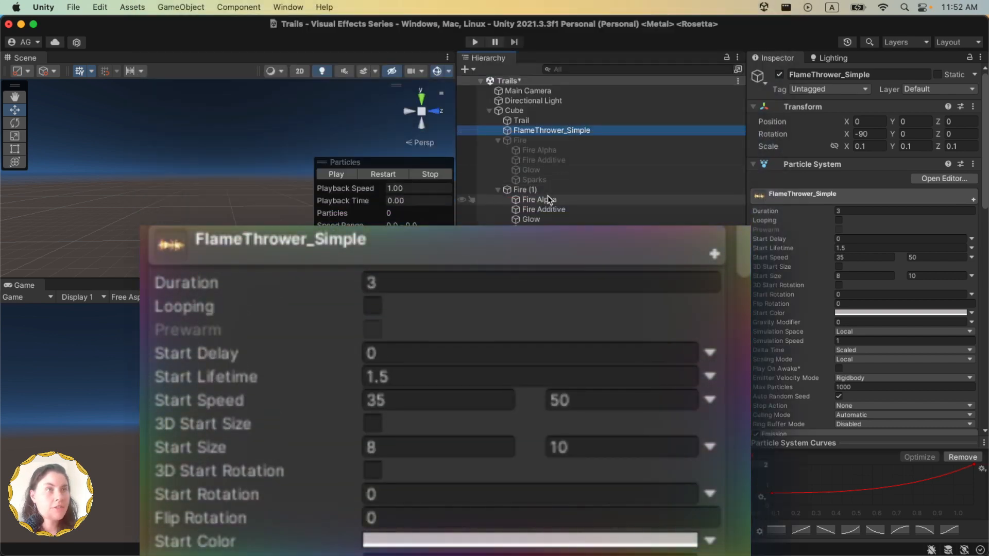
Set Fire Alpha's Start Speed under Fire (1) to Random Between Two Constants with values 35 and 5
{"action": "left_click", "coordinate": [669, 200]}
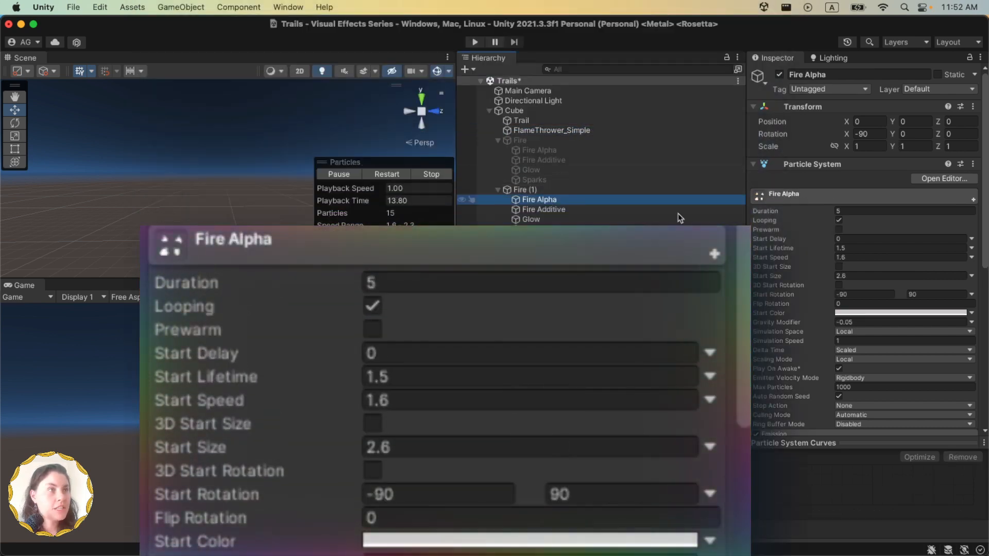
{"action": "left_click", "coordinate": [971, 257]}
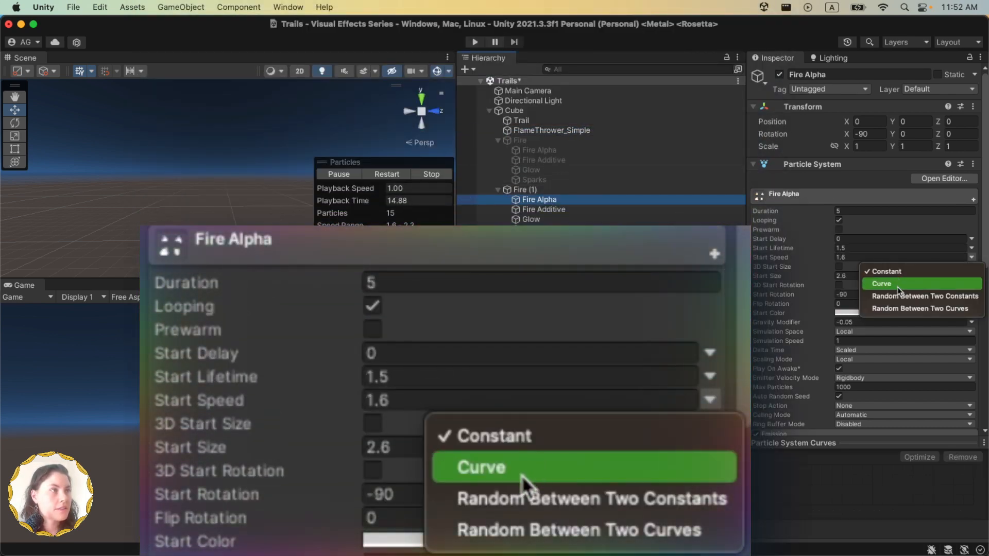
{"action": "left_click", "coordinate": [902, 296]}
{"action": "left_click", "coordinate": [857, 256]}
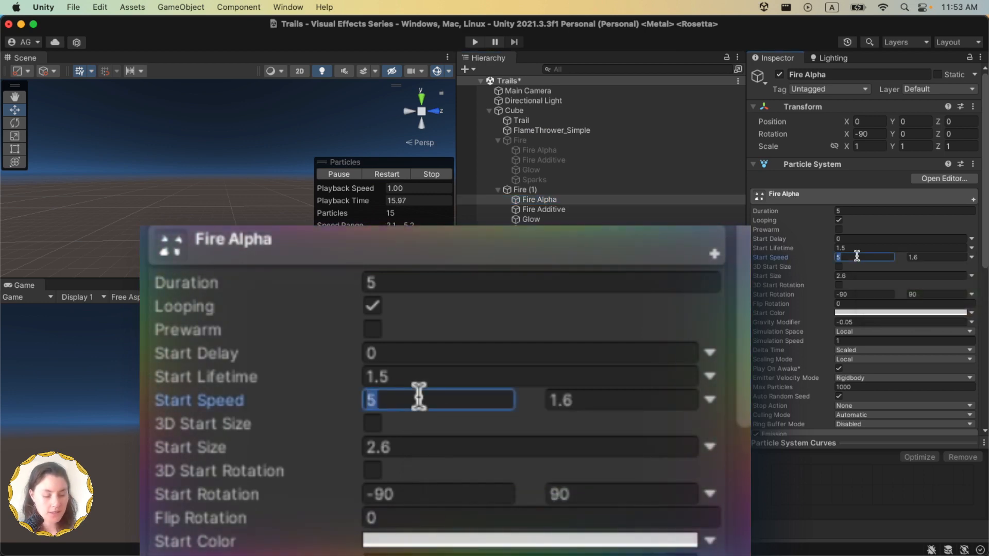
{"action": "type", "text": "35"}
{"action": "key", "text": "Tab"}
{"action": "type", "text": "5"}
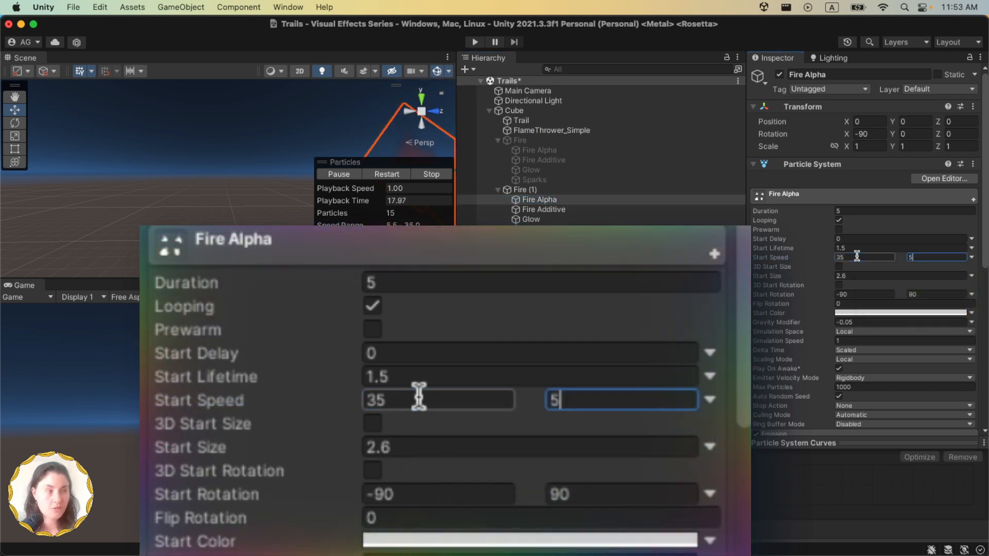
Switch the Start Speed of Fire Additive under Fire (1) to Random Between Two Constants
{"action": "left_click", "coordinate": [544, 210]}
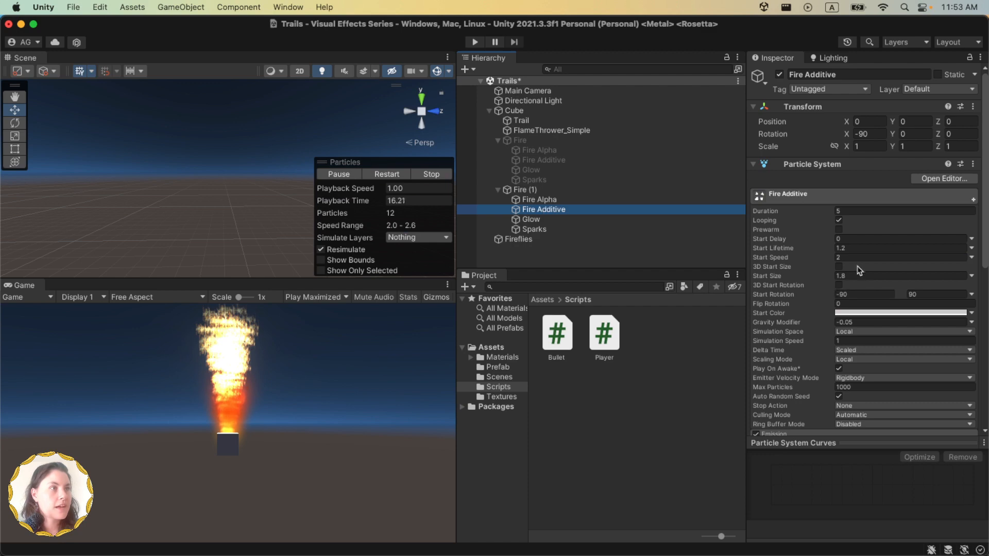
{"action": "left_click", "coordinate": [972, 258]}
{"action": "left_click", "coordinate": [909, 296]}
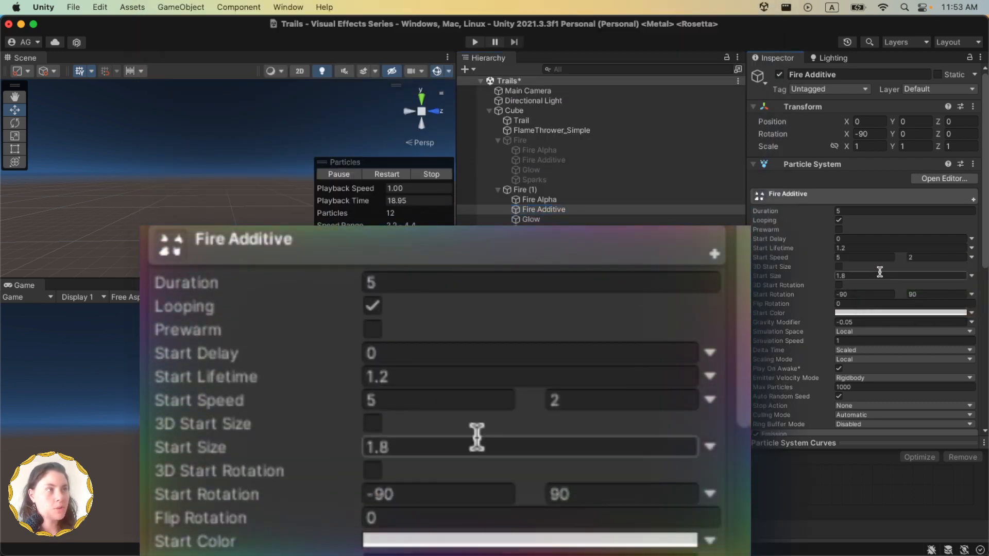
Set the Start Speed constants of Fire Additive under Fire (1) to 35 and 50
{"action": "left_click", "coordinate": [864, 256]}
{"action": "type", "text": "35"}
{"action": "key", "text": "Tab"}
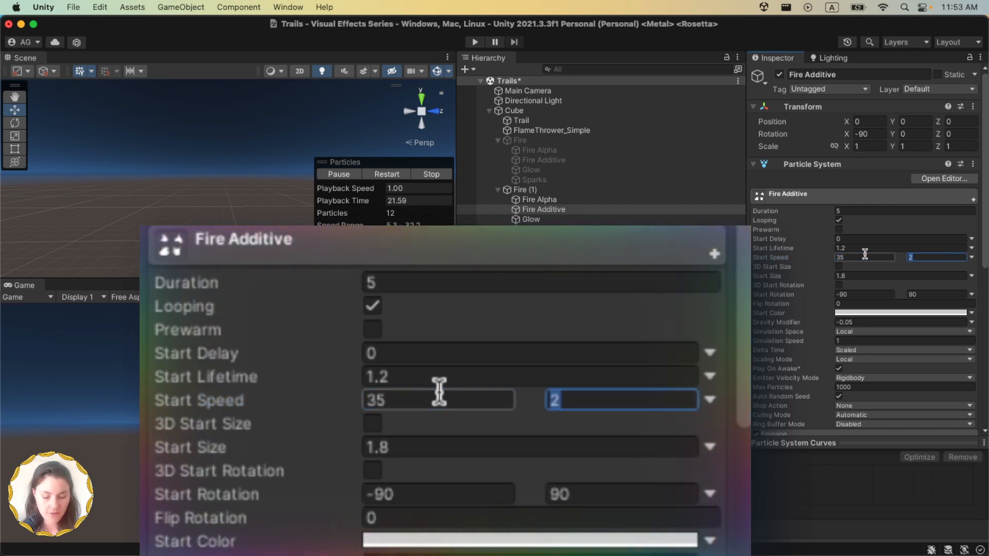
{"action": "type", "text": "50"}
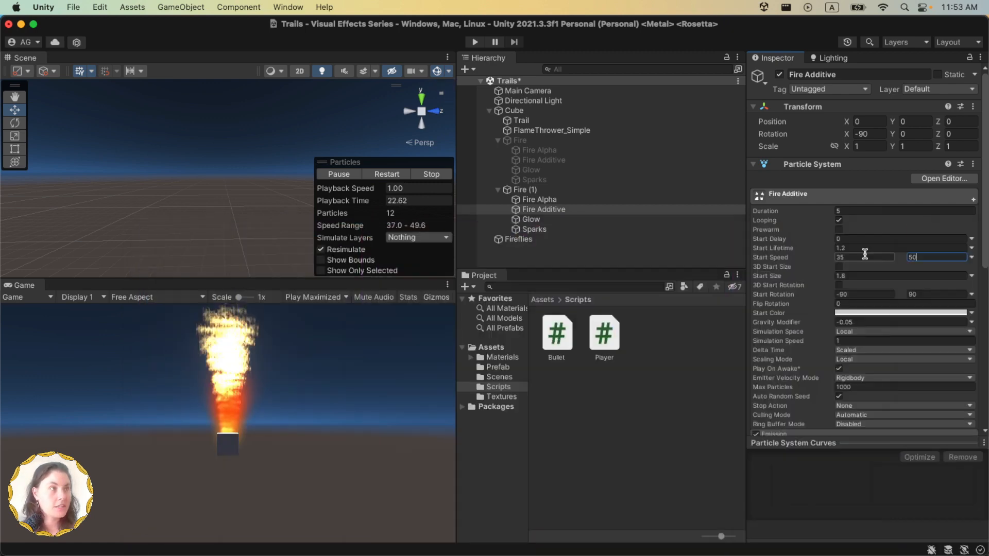
Set the emission Rate over Time to 250 for both Fire Alpha and Fire Additive under Fire (1)
{"action": "left_click", "coordinate": [534, 229], "text": "shift"}
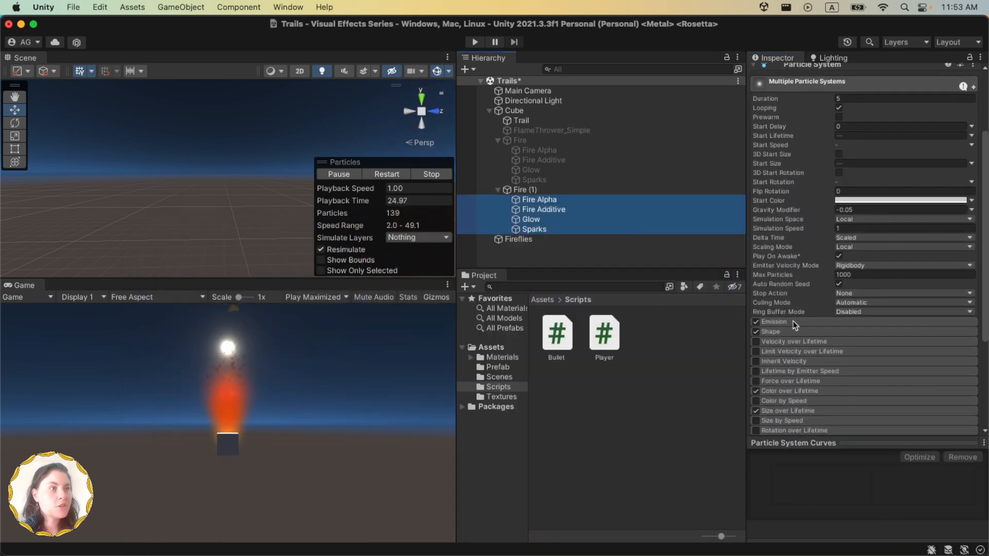
{"action": "left_click", "coordinate": [790, 321]}
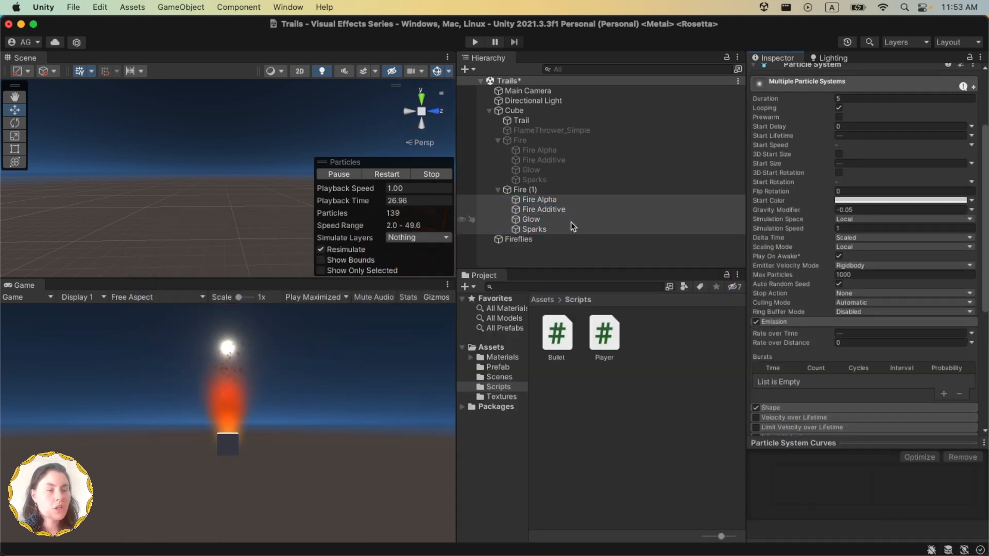
{"action": "left_click", "coordinate": [560, 200]}
{"action": "left_click", "coordinate": [849, 345]}
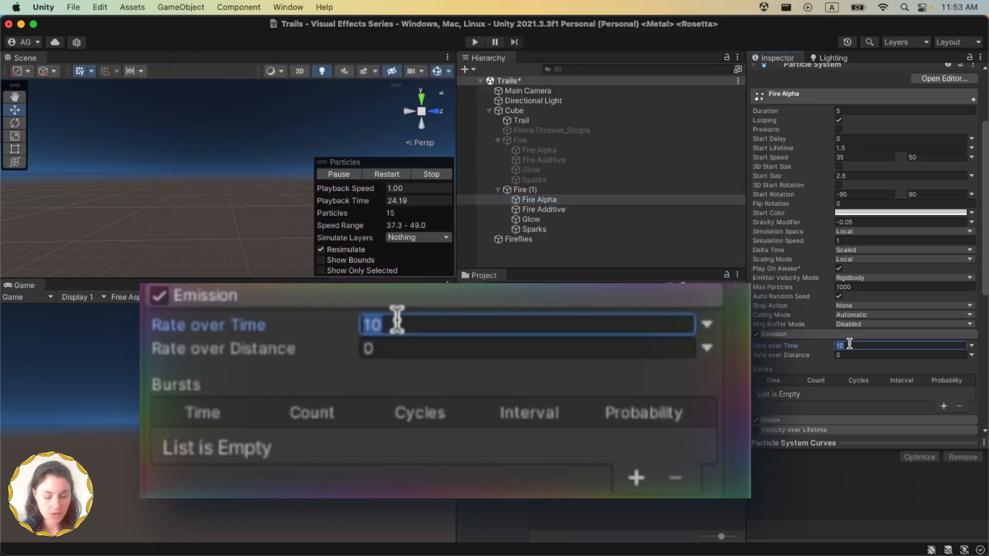
{"action": "type", "text": "250"}
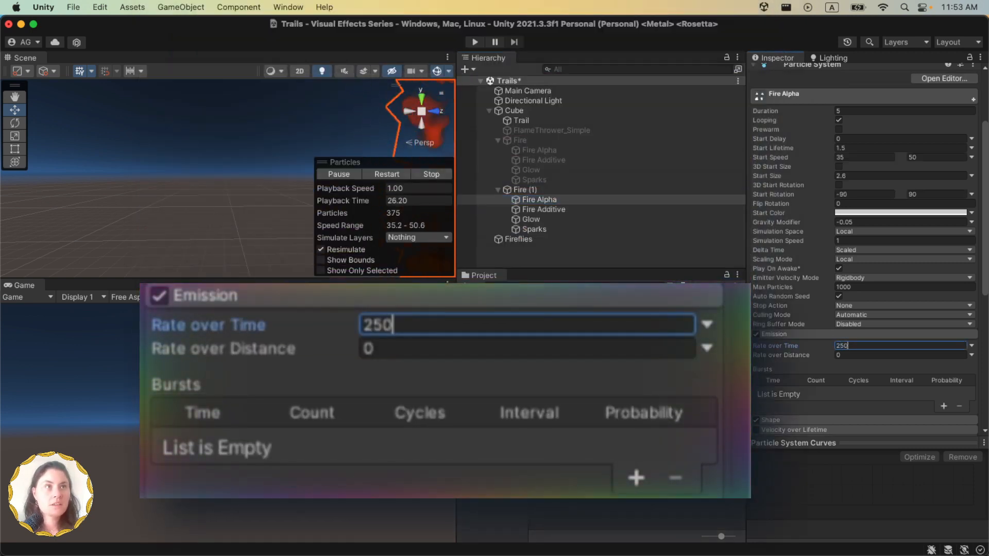
{"action": "left_click", "coordinate": [567, 210]}
{"action": "left_click", "coordinate": [851, 345]}
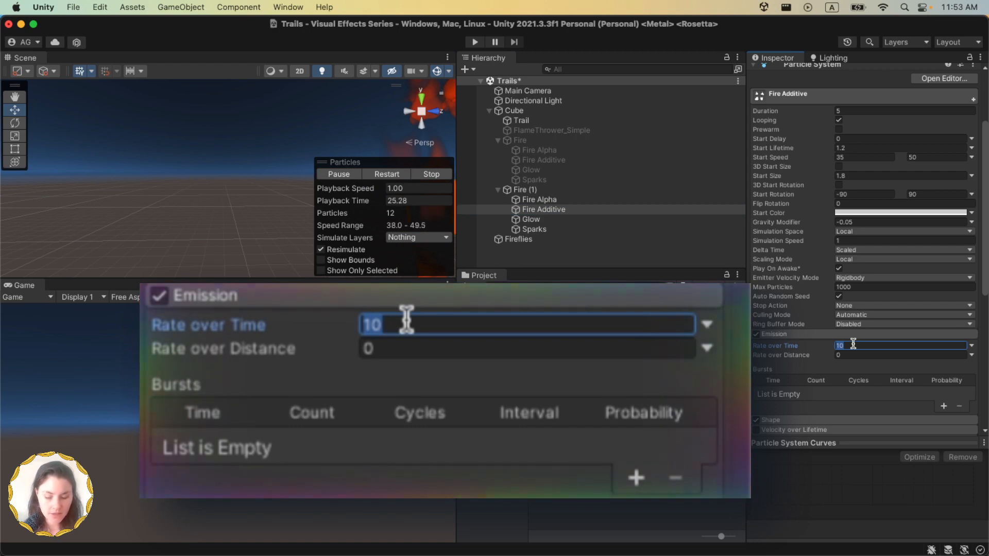
{"action": "type", "text": "250"}
Set Fire Alpha's Start Size to Random Between Two Constants with values 8 and 10
{"action": "left_click", "coordinate": [540, 199]}
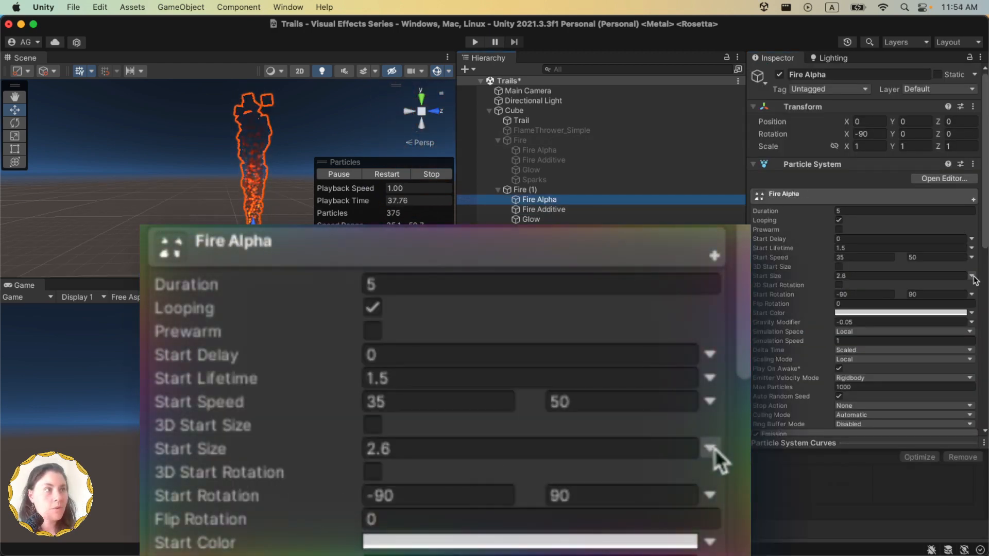
{"action": "left_click", "coordinate": [971, 276]}
{"action": "left_click", "coordinate": [916, 314]}
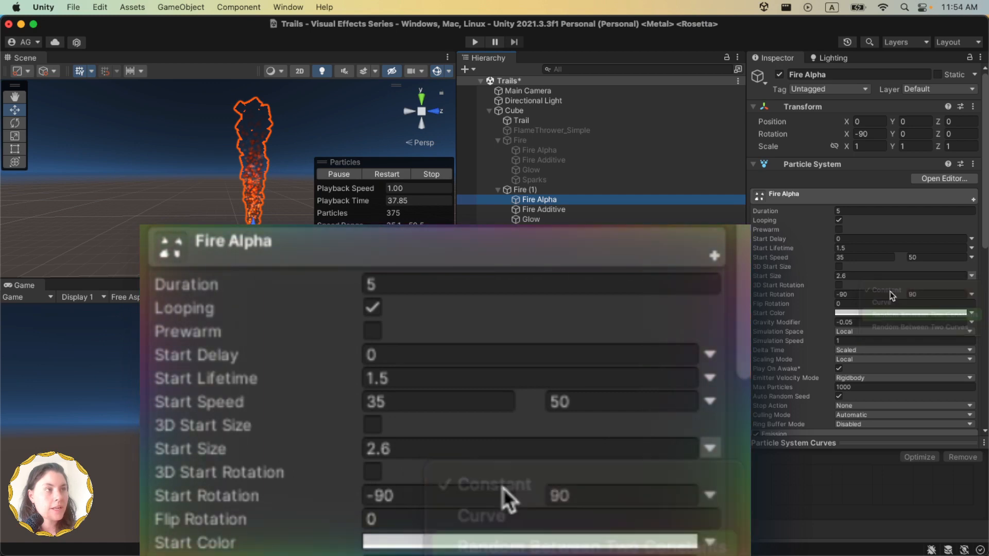
{"action": "left_click", "coordinate": [871, 276]}
{"action": "type", "text": "8"}
{"action": "key", "text": "Tab"}
{"action": "type", "text": "10"}
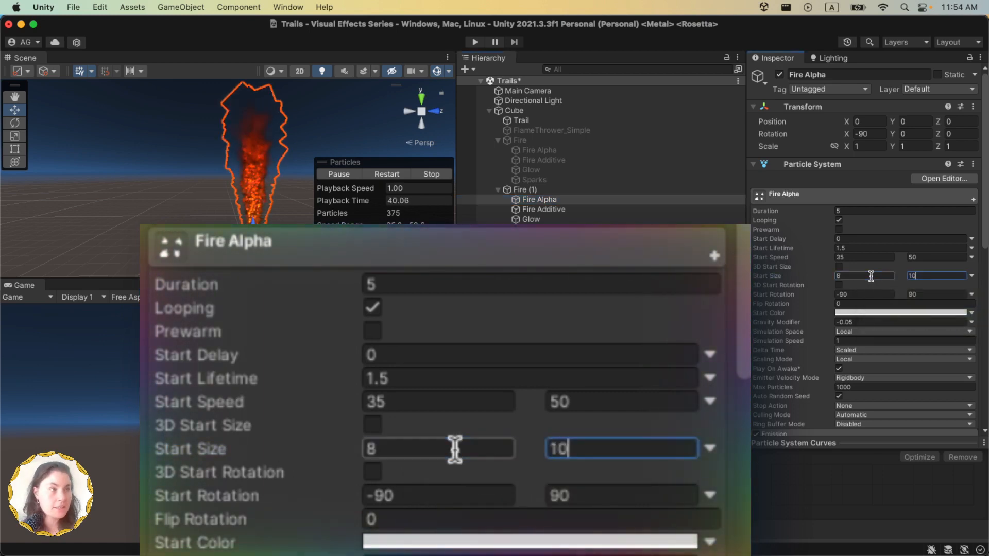
Set Fire Additive's Start Size to Random Between Two Constants with values 6 and 8
{"action": "left_click", "coordinate": [601, 208]}
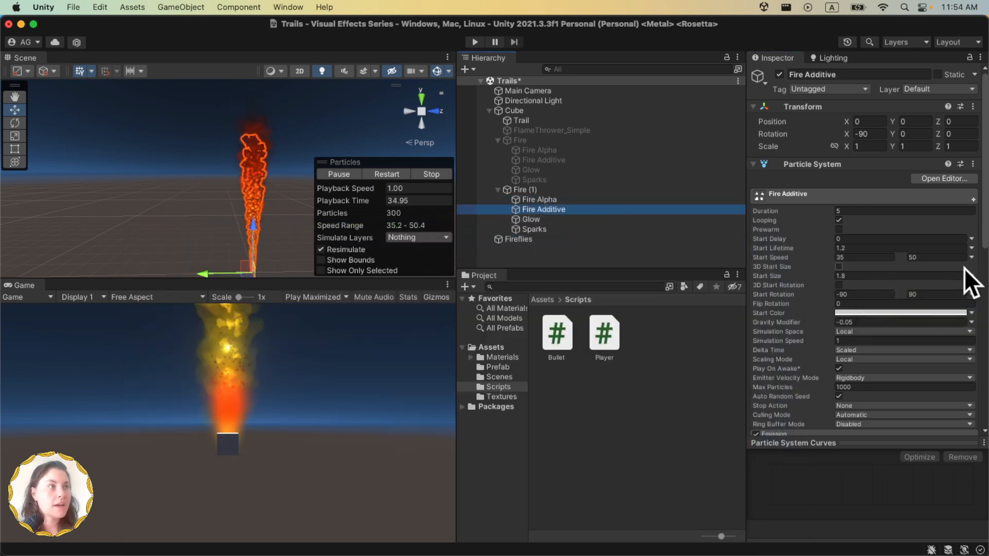
{"action": "left_click", "coordinate": [922, 315]}
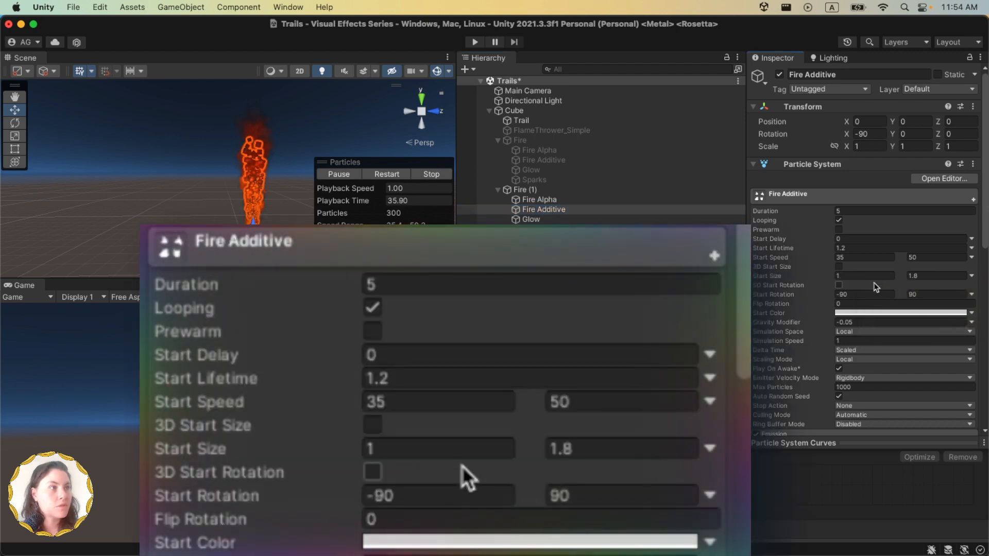
{"action": "left_click", "coordinate": [871, 275]}
{"action": "type", "text": "6"}
{"action": "key", "text": "Tab"}
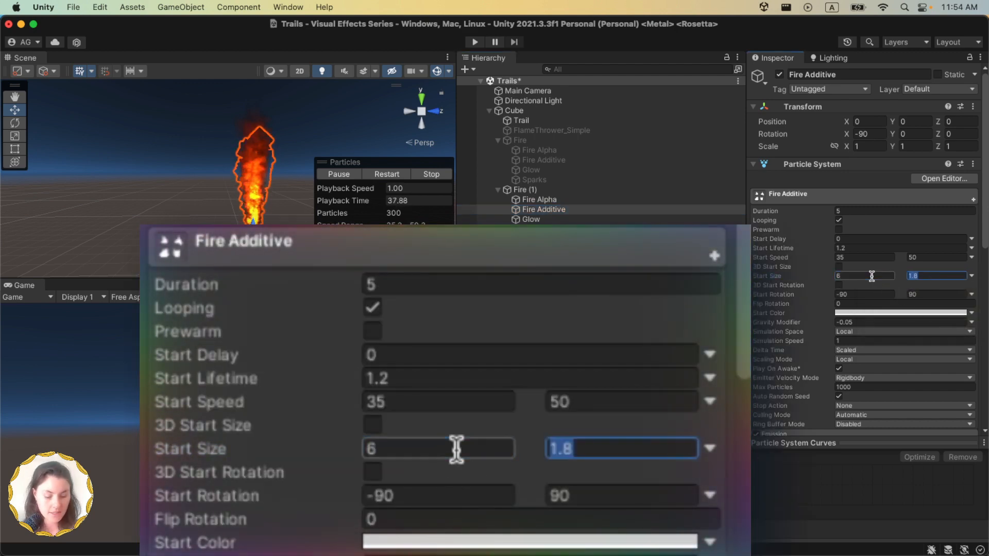
{"action": "type", "text": "8"}
Set the Start Speed of Sparks under Fire (1) to Random Between Two Constants with values 10 and 20
{"action": "left_click", "coordinate": [540, 200]}
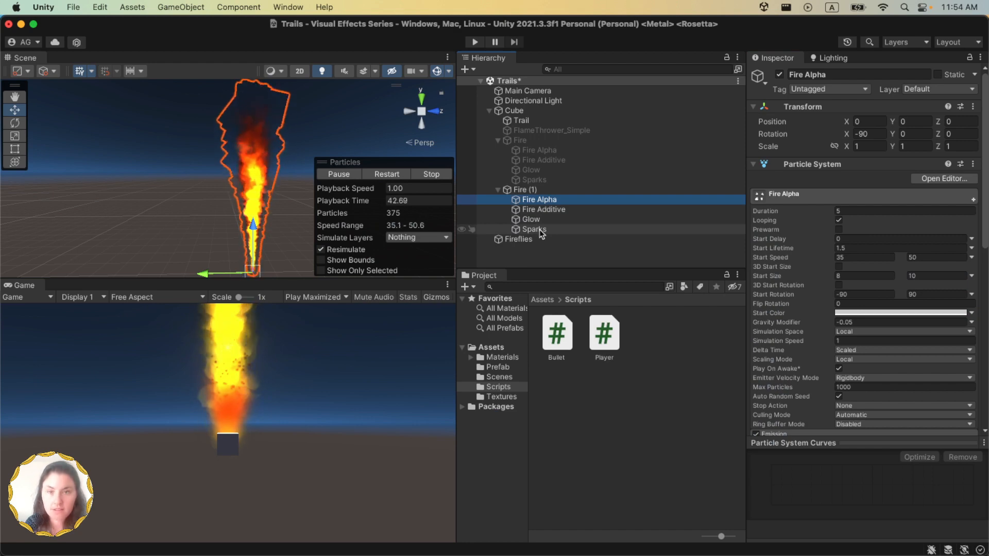
{"action": "left_click", "coordinate": [534, 230], "text": "shift"}
{"action": "left_click", "coordinate": [545, 230]}
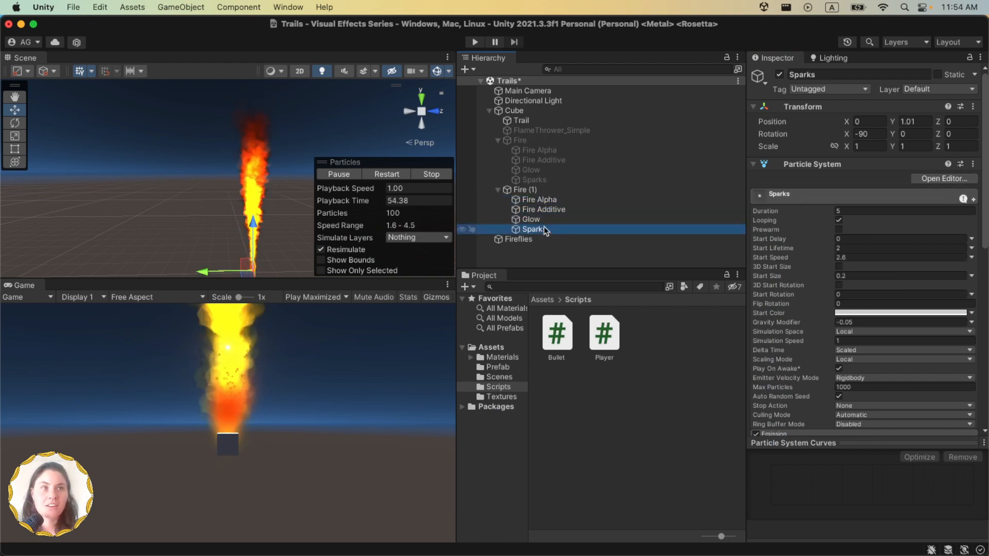
{"action": "left_click", "coordinate": [973, 258]}
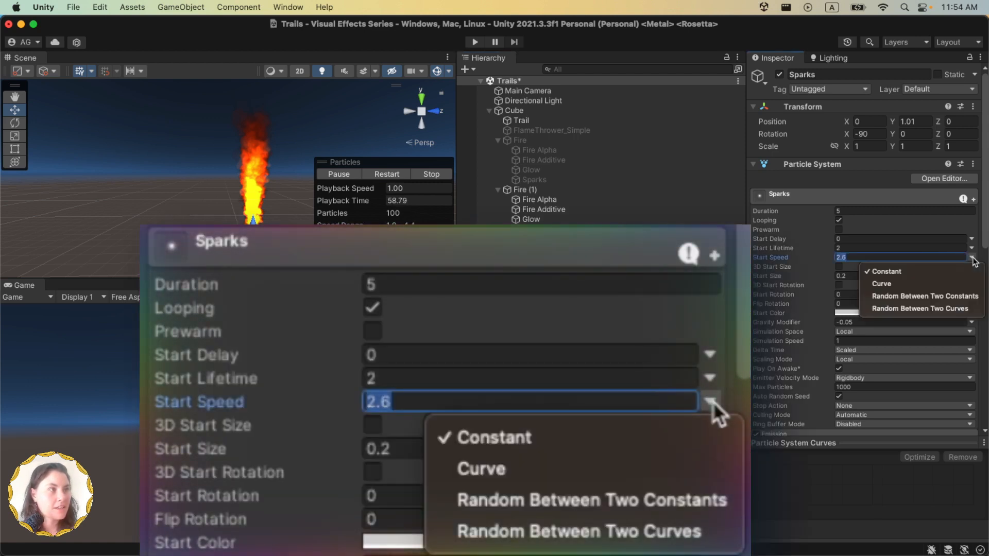
{"action": "left_click", "coordinate": [953, 298]}
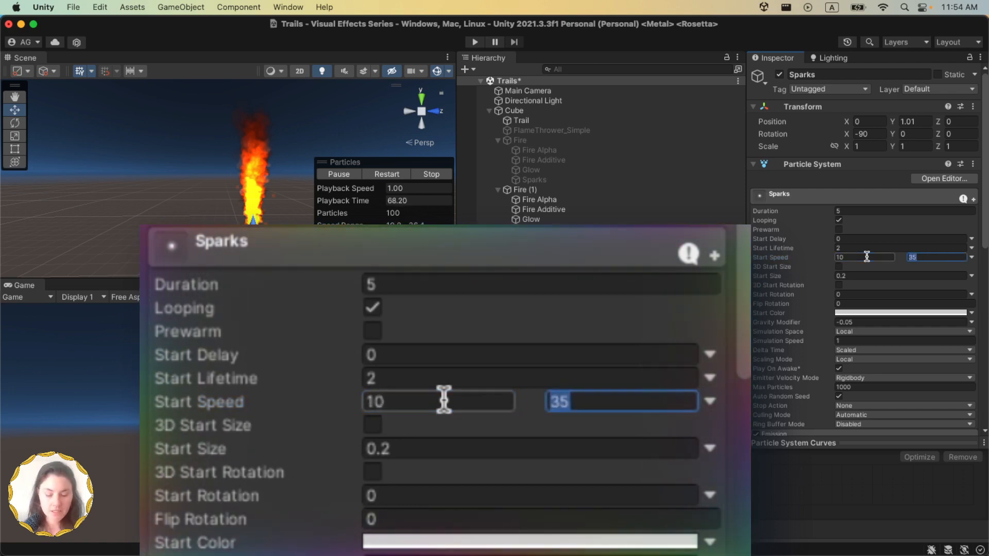
Set Glow's Start Speed constants to 20 and 30, and its Start Size to Random Between Two Constants with a first value of 5
{"action": "left_click", "coordinate": [554, 222]}
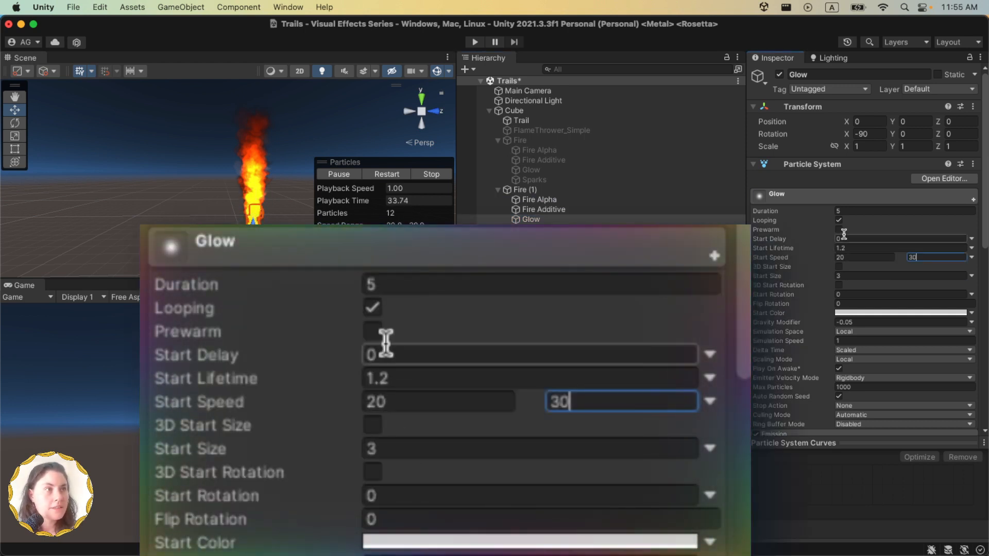
{"action": "left_click", "coordinate": [971, 277]}
{"action": "left_click", "coordinate": [876, 317]}
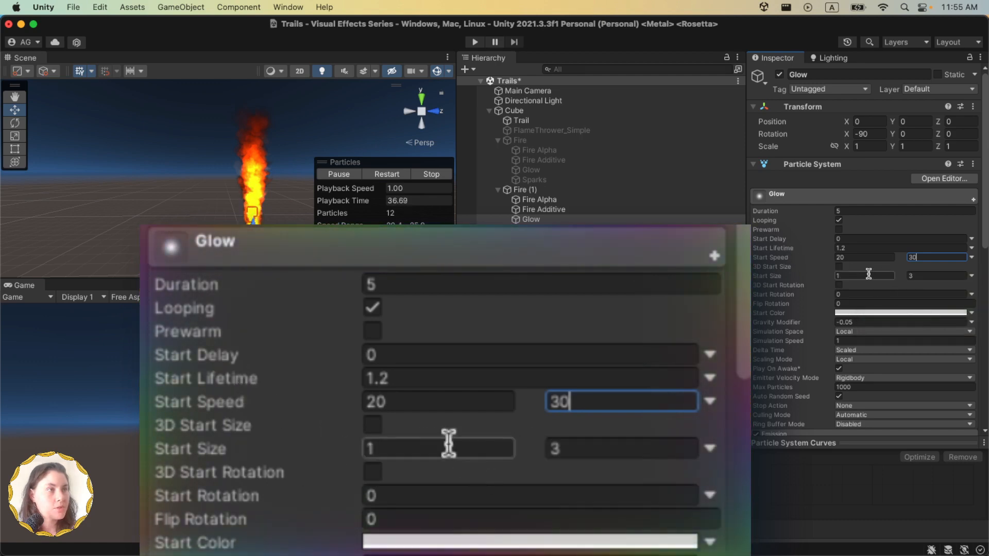
{"action": "left_click", "coordinate": [868, 275]}
{"action": "type", "text": "5"}
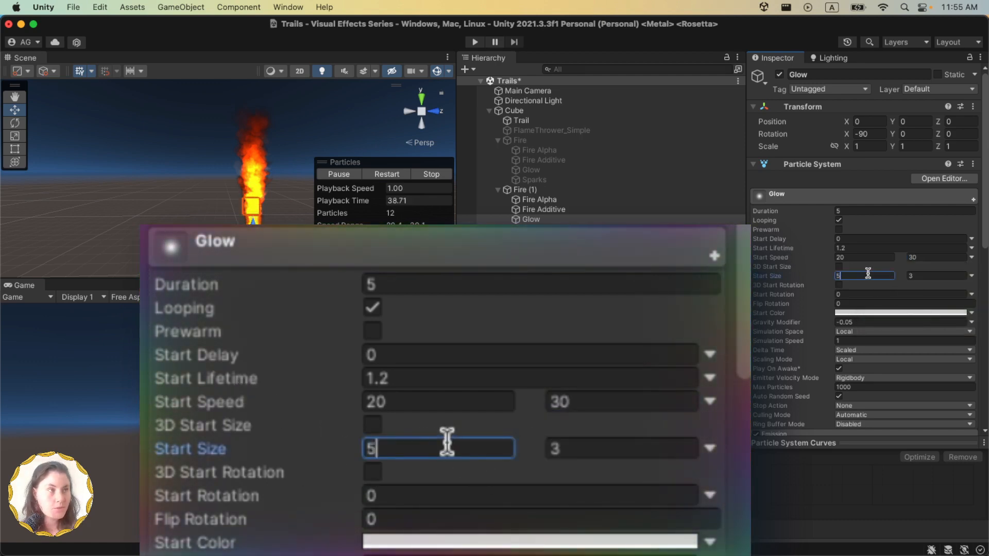
{"action": "key", "text": "Tab"}
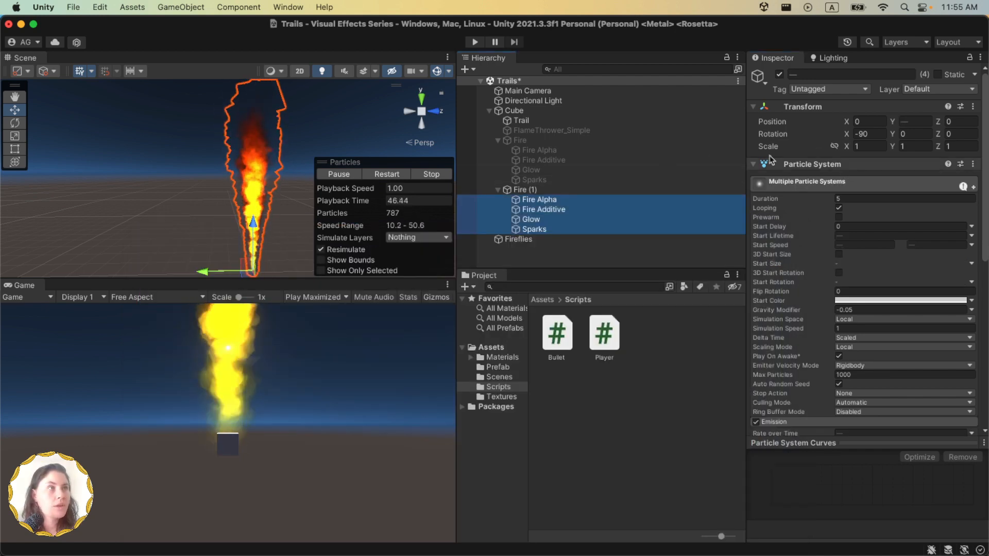
Set the Scale to 0.1 on all three axes for Fire (1) and for its four child particle systems
{"action": "left_click", "coordinate": [534, 190]}
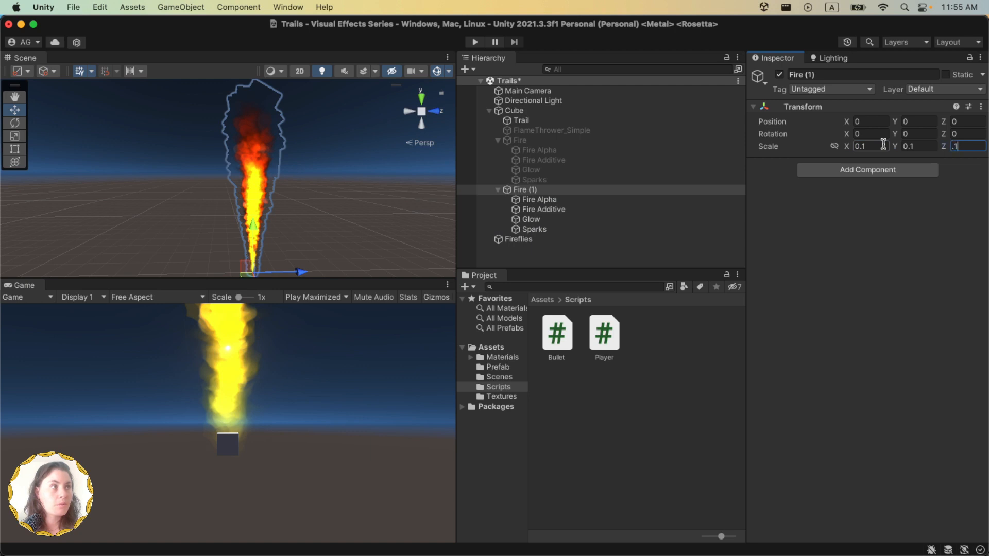
{"action": "left_click", "coordinate": [548, 228]}
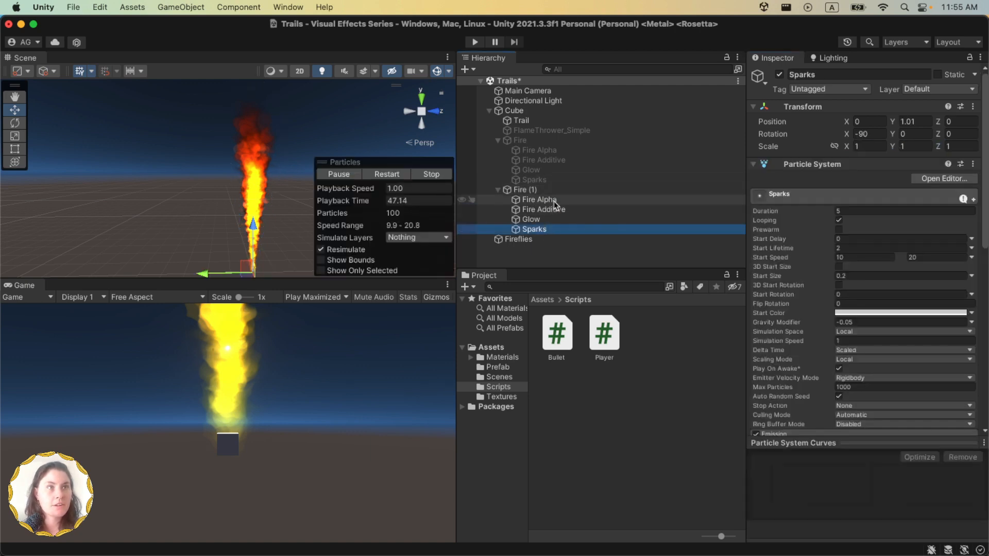
{"action": "left_click", "coordinate": [554, 201], "text": "shift"}
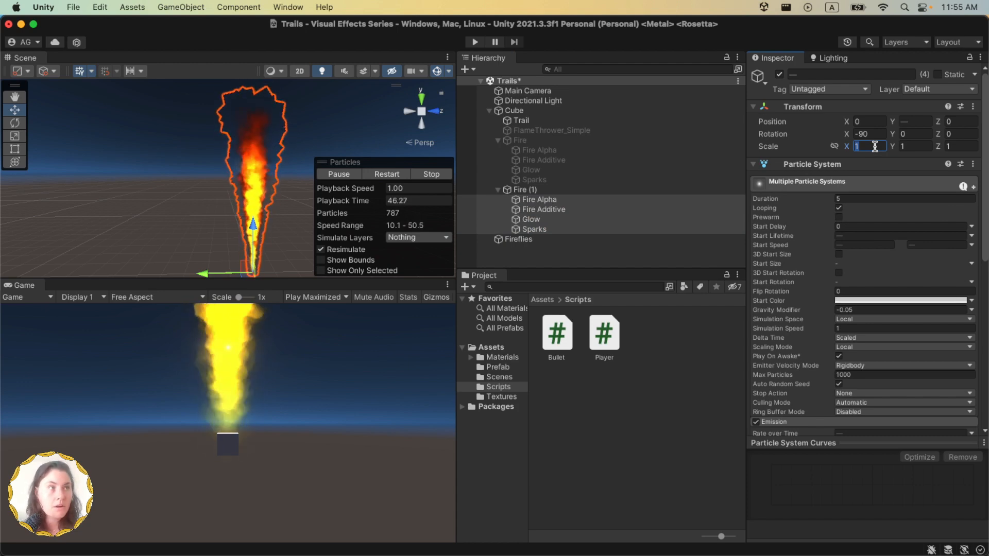
{"action": "type", "text": ".1"}
{"action": "type", "text": ".1"}
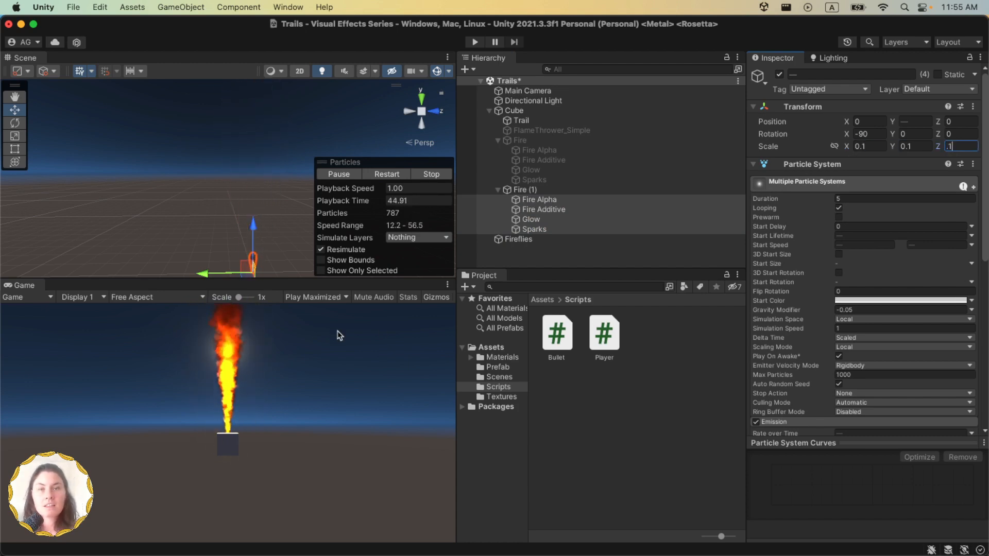
Enlarge the Game view and compare the flame of FlameThrower_Simple with that of Fire (1), toggling Fire (1)'s active state
{"action": "left_click_drag", "start_coordinate": [278, 278], "coordinate": [278, 163]}
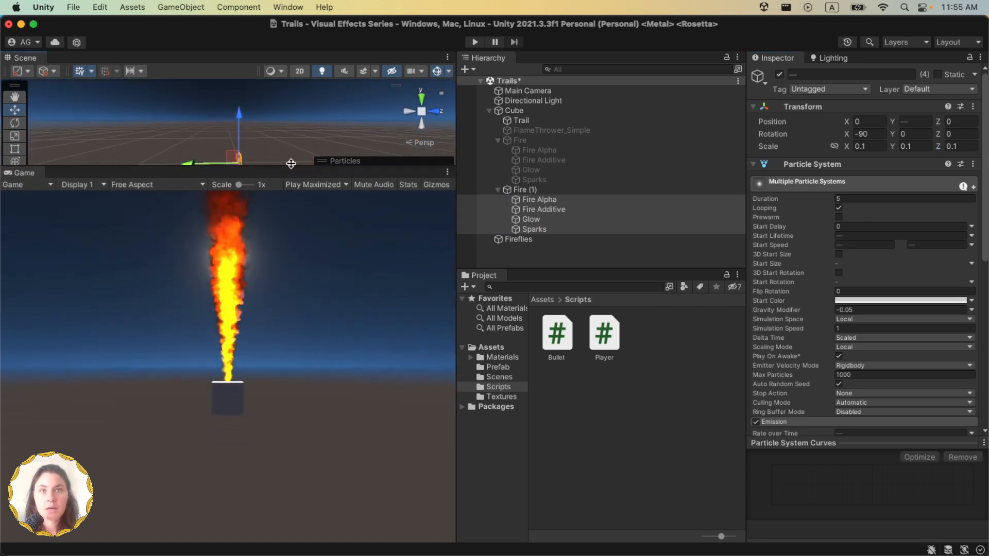
{"action": "left_click", "coordinate": [551, 130]}
{"action": "left_click_drag", "start_coordinate": [381, 164], "coordinate": [381, 223]}
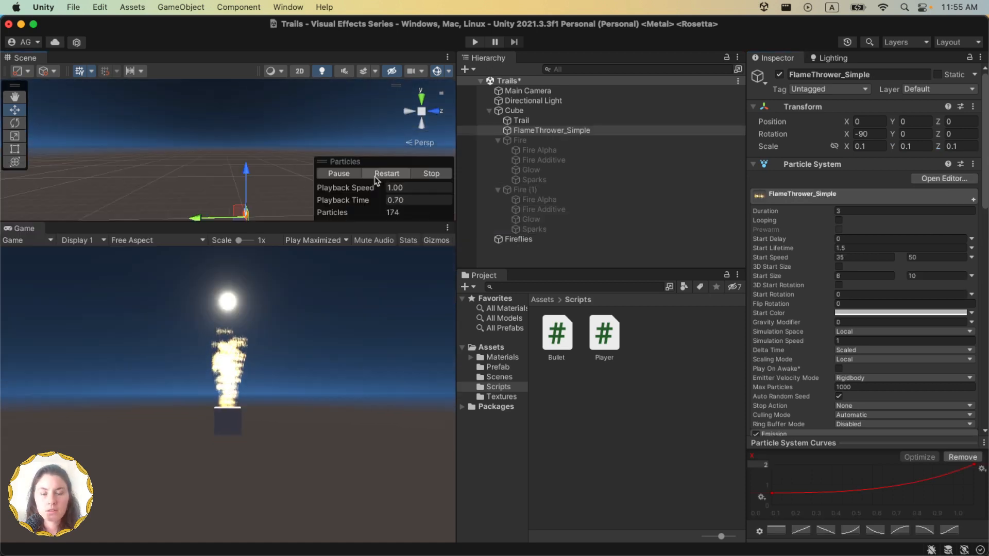
{"action": "left_click", "coordinate": [546, 191]}
{"action": "left_click", "coordinate": [779, 75]}
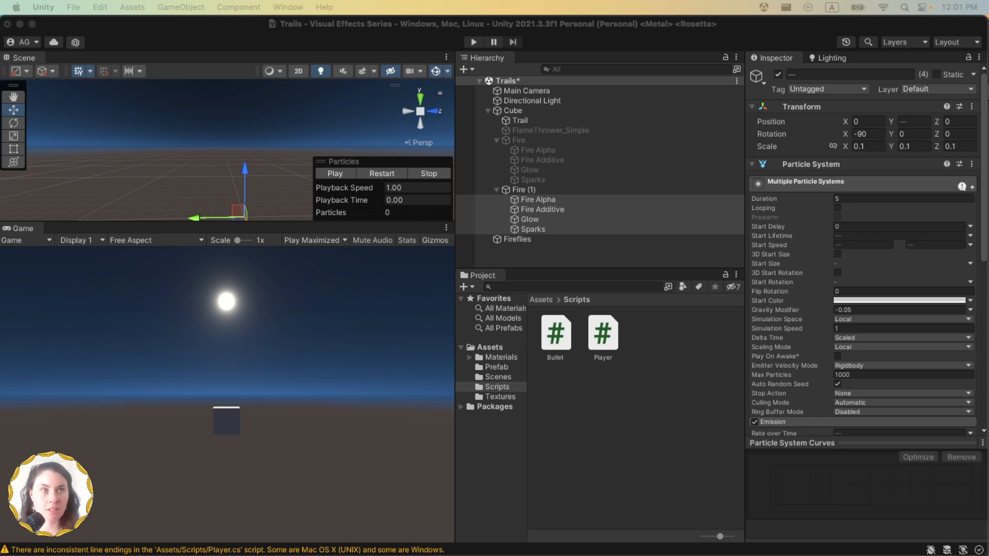
Check the Looping and Play On Awake settings of the four systems under Fire (1), and open the Player script in Visual Studio
{"action": "left_click", "coordinate": [550, 199]}
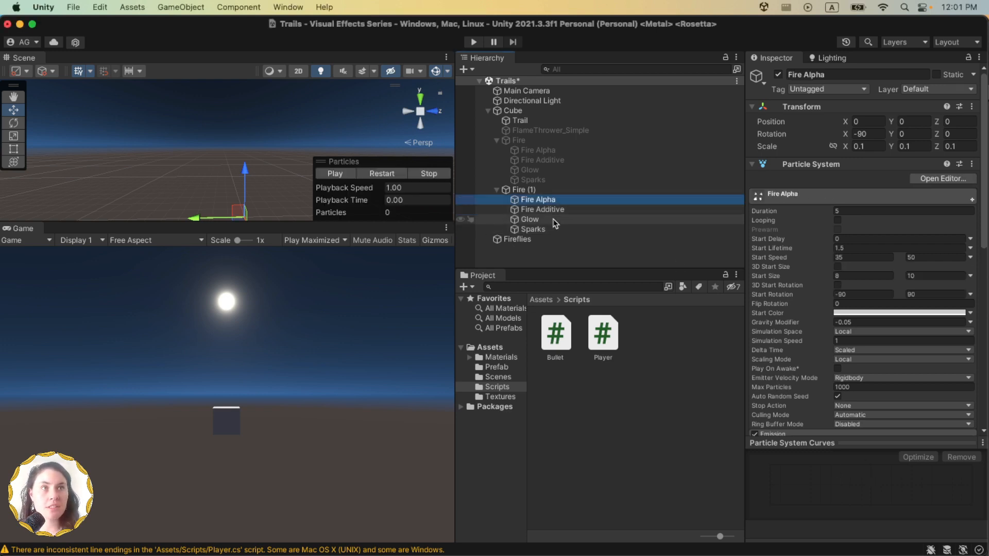
{"action": "left_click", "coordinate": [548, 228], "text": "shift"}
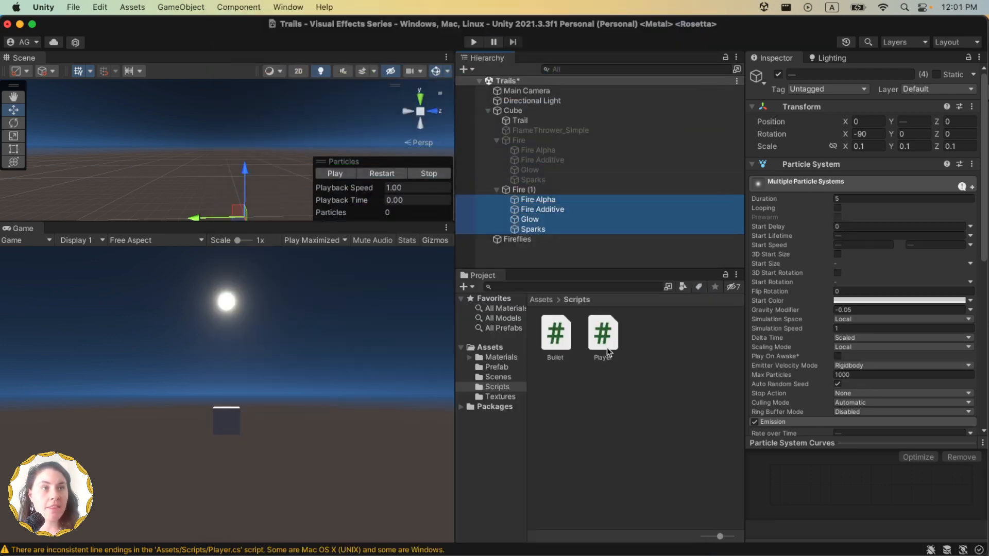
{"action": "double_click", "coordinate": [618, 331]}
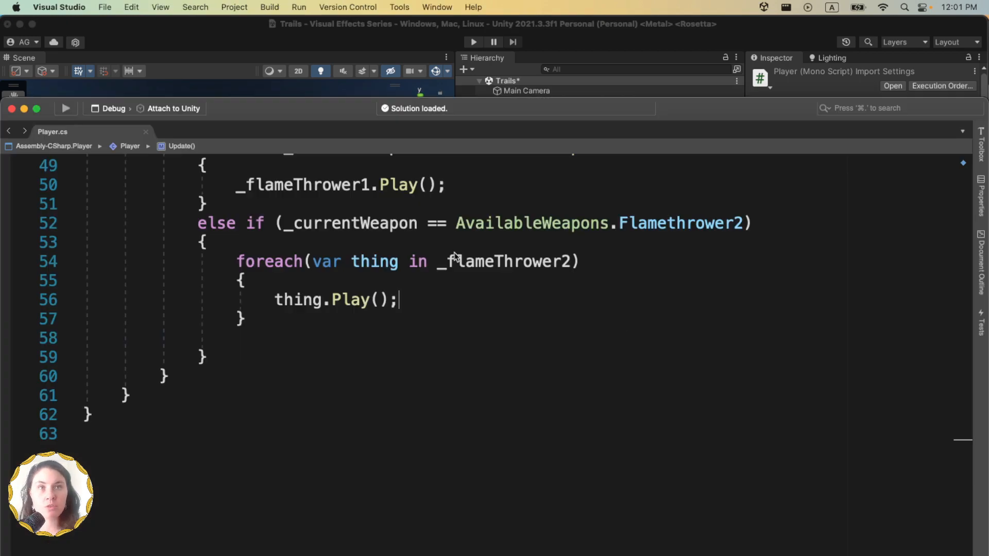
Examine the _flameThrower1 and _flameThrower2 field declarations in the Player script and the weapon branches in Update
{"action": "scroll", "coordinate": [455, 256], "scroll_direction": "up", "scroll_amount": 10}
{"action": "left_click_drag", "start_coordinate": [327, 289], "coordinate": [257, 292]}
{"action": "left_click", "coordinate": [256, 292]}
{"action": "scroll", "coordinate": [353, 276], "scroll_direction": "down", "scroll_amount": 6}
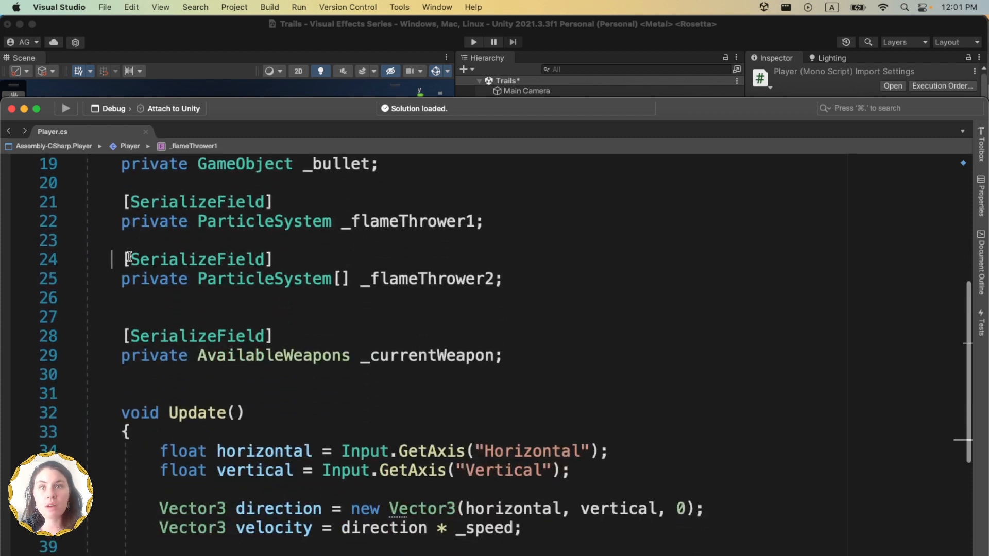
{"action": "left_click_drag", "start_coordinate": [129, 258], "coordinate": [551, 280]}
{"action": "left_click", "coordinate": [342, 280]}
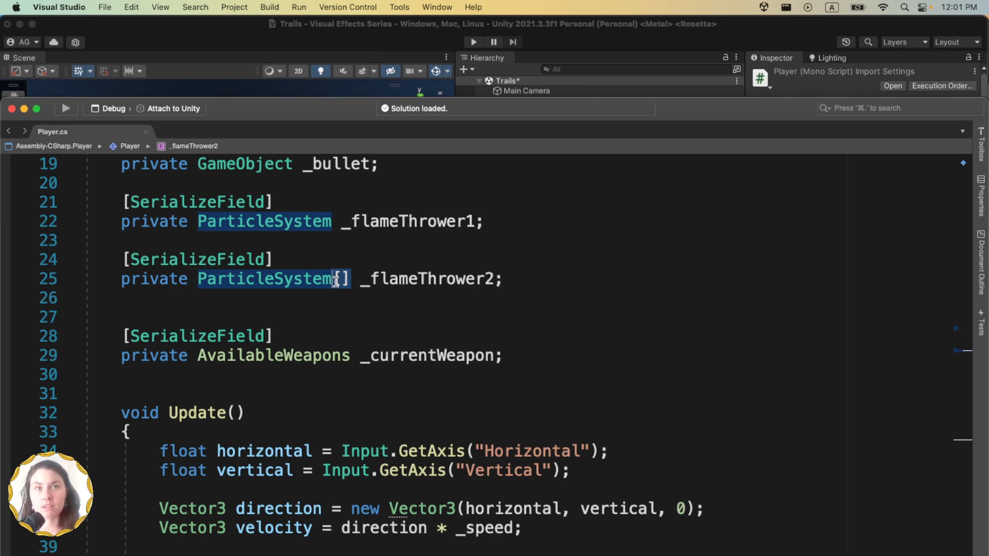
{"action": "scroll", "coordinate": [366, 288], "scroll_direction": "down", "scroll_amount": 9}
{"action": "scroll", "coordinate": [531, 290], "scroll_direction": "up", "scroll_amount": 2}
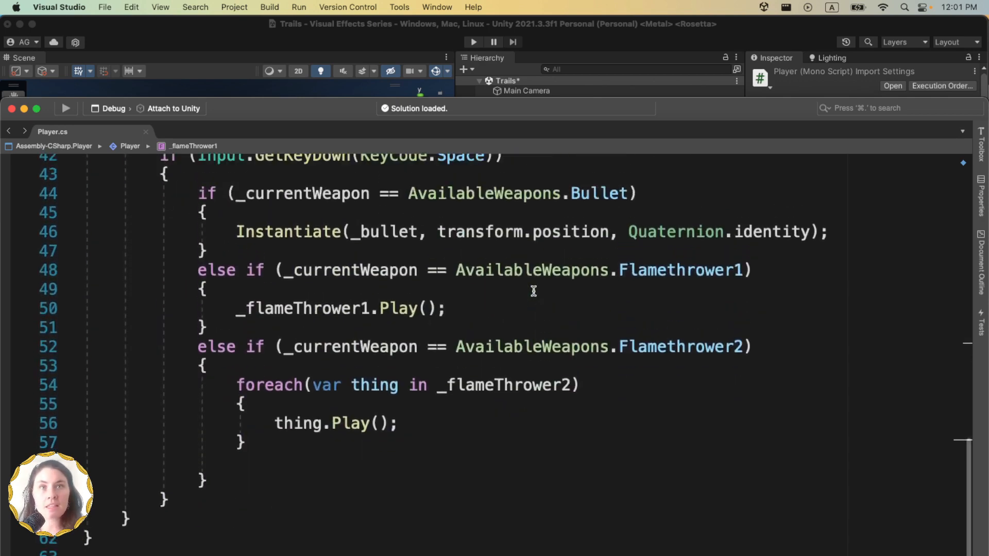
{"action": "scroll", "coordinate": [341, 234], "scroll_direction": "down", "scroll_amount": 3}
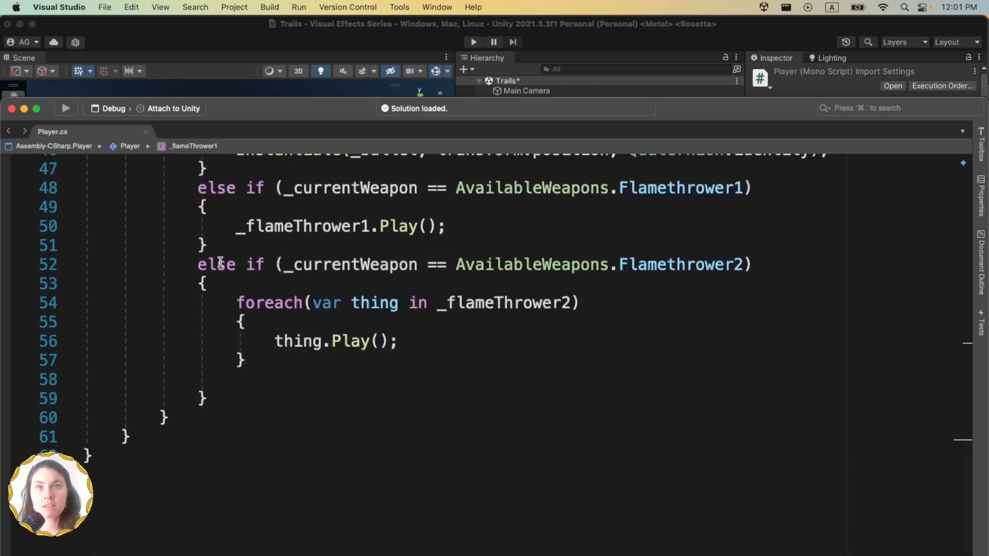
Examine the Flamethrower2 branch in the Player script, including the foreach loop over _flameThrower2 and its thing.Play() call
{"action": "scroll", "coordinate": [344, 257], "scroll_direction": "down", "scroll_amount": 1}
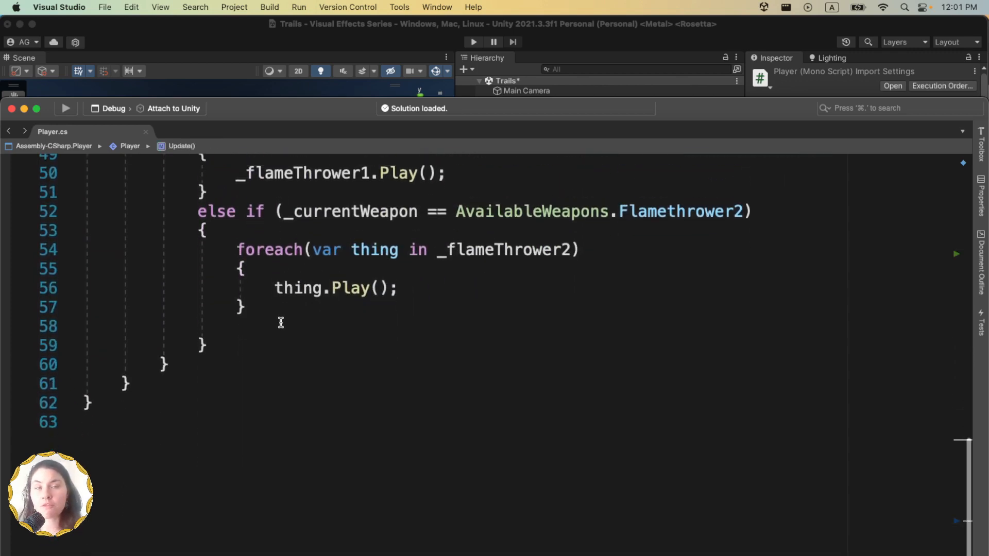
{"action": "scroll", "coordinate": [283, 318], "scroll_direction": "up", "scroll_amount": 1}
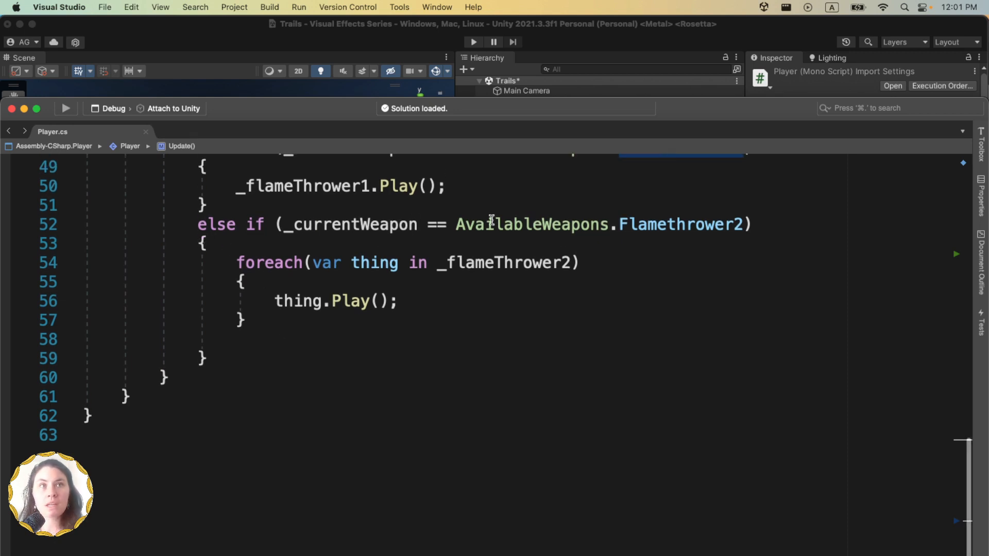
{"action": "left_click_drag", "start_coordinate": [230, 258], "coordinate": [466, 264]}
{"action": "triple_click", "coordinate": [534, 264]}
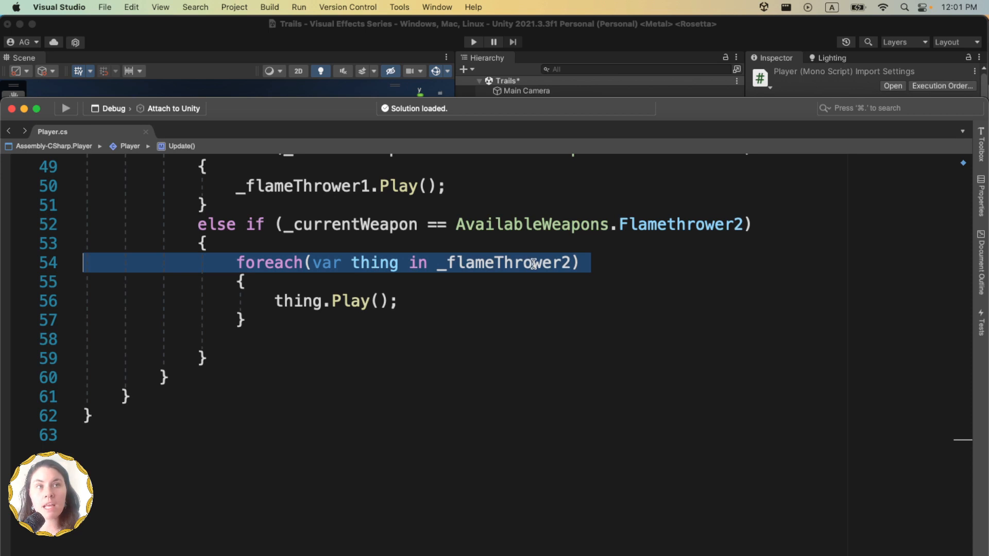
{"action": "double_click", "coordinate": [534, 264]}
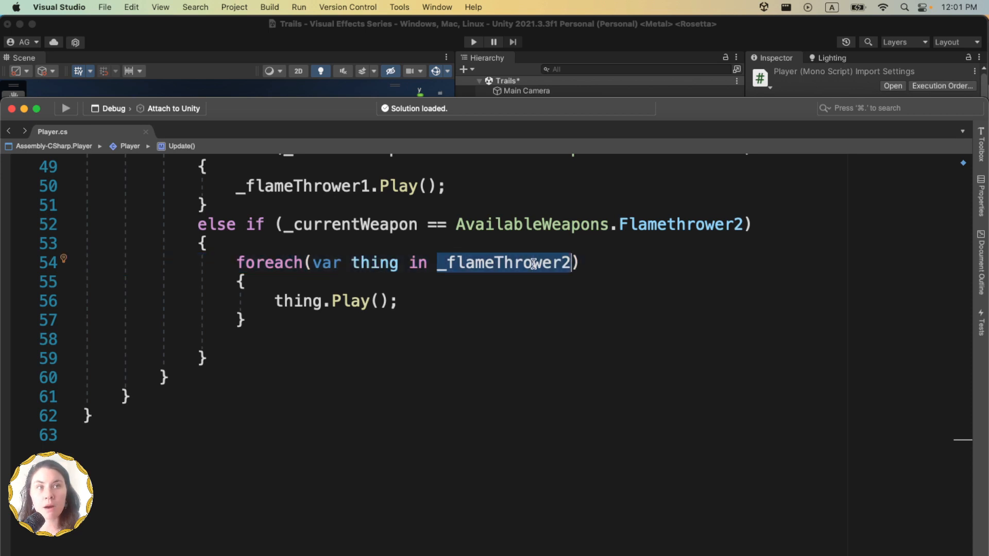
{"action": "left_click", "coordinate": [212, 341]}
{"action": "left_click_drag", "start_coordinate": [421, 303], "coordinate": [234, 306]}
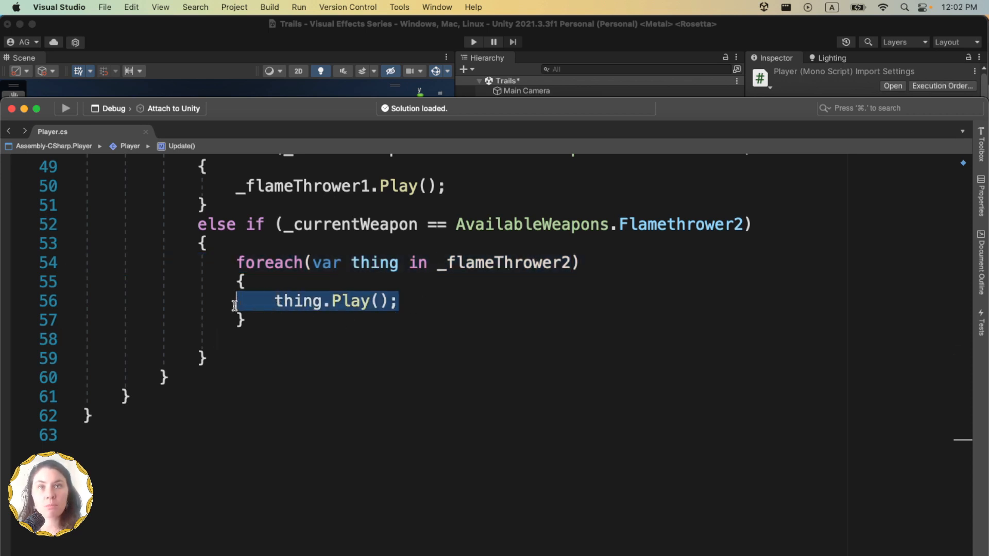
{"action": "scroll", "coordinate": [532, 287], "scroll_direction": "down", "scroll_amount": 1}
Switch to Unity and add four elements to the Flame Thrower 2 list in the Cube's Player script component
{"action": "key", "text": "super+Tab"}
{"action": "left_click", "coordinate": [525, 112]}
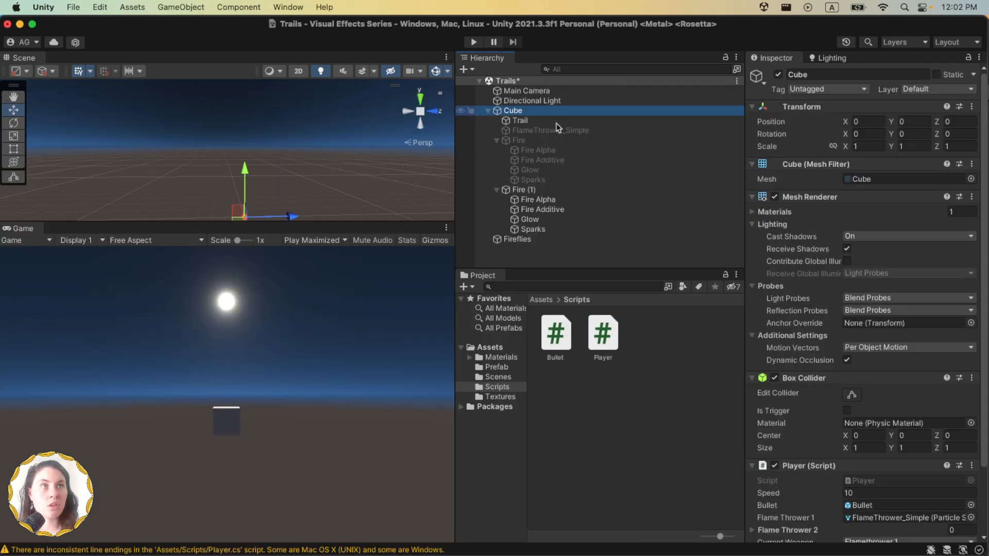
{"action": "scroll", "coordinate": [861, 336], "scroll_direction": "down", "scroll_amount": 3}
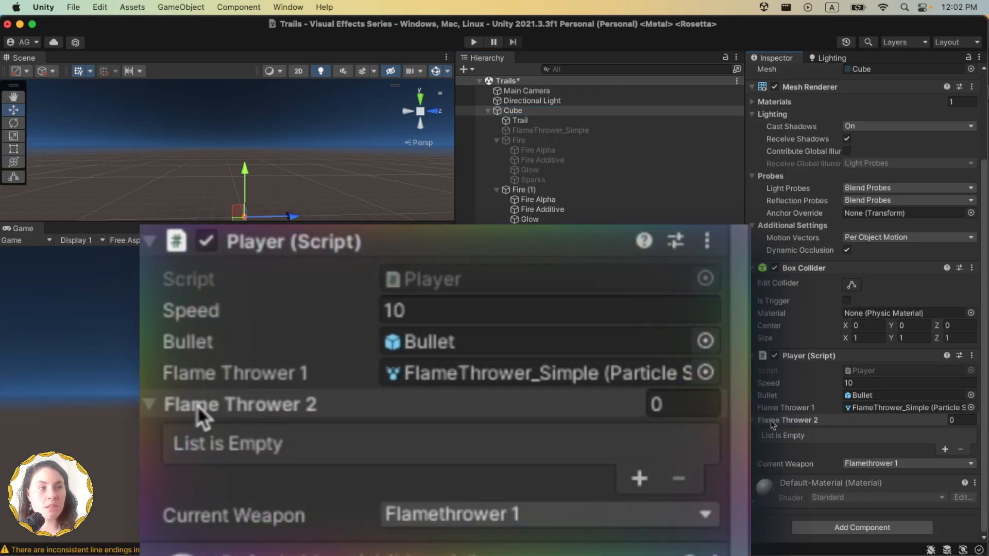
{"action": "left_click", "coordinate": [945, 451]}
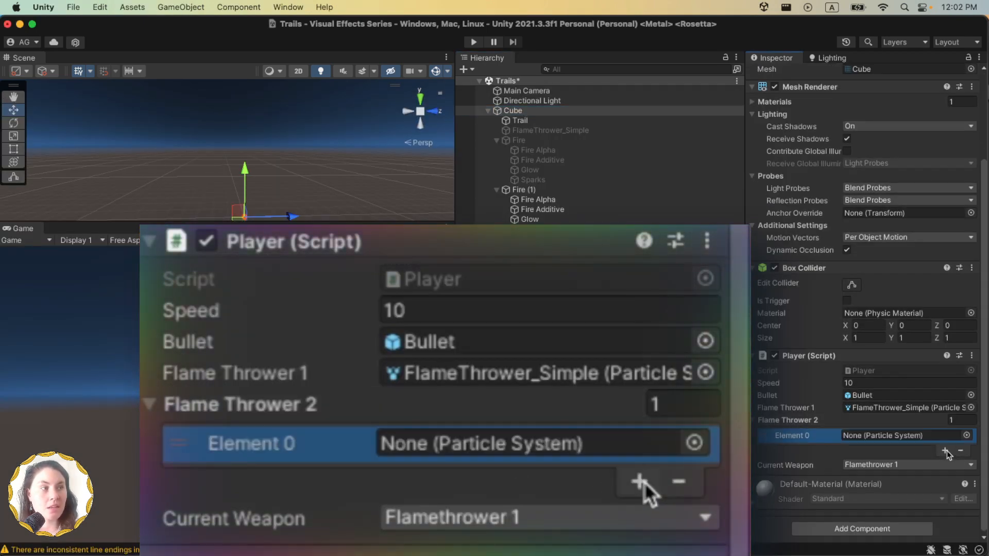
{"action": "left_click", "coordinate": [945, 451]}
{"action": "left_click", "coordinate": [945, 462]}
{"action": "left_click", "coordinate": [945, 474]}
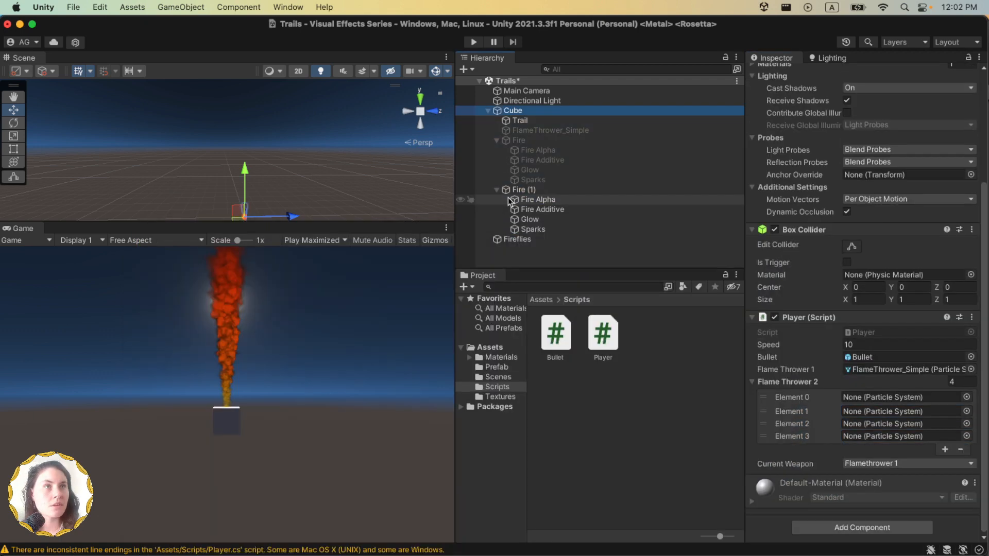
Assign Fire (1)'s Fire Alpha, Fire Additive, Glow and Sparks to Flame Thrower 2's Elements 0 to 3, and set Current Weapon to Flamethrower 2
{"action": "left_click_drag", "start_coordinate": [545, 199], "coordinate": [896, 400]}
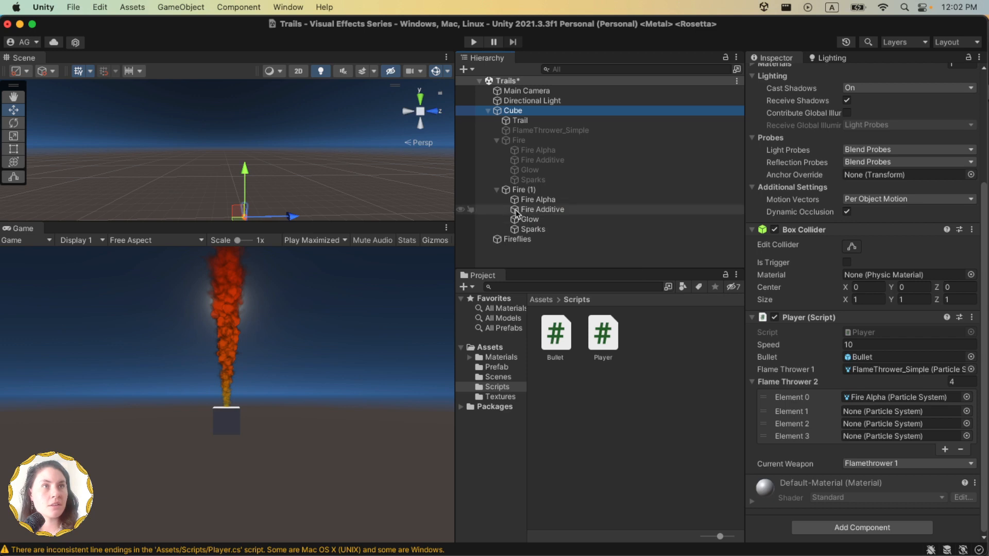
{"action": "left_click_drag", "start_coordinate": [542, 209], "coordinate": [892, 411]}
{"action": "left_click_drag", "start_coordinate": [519, 219], "coordinate": [868, 426]}
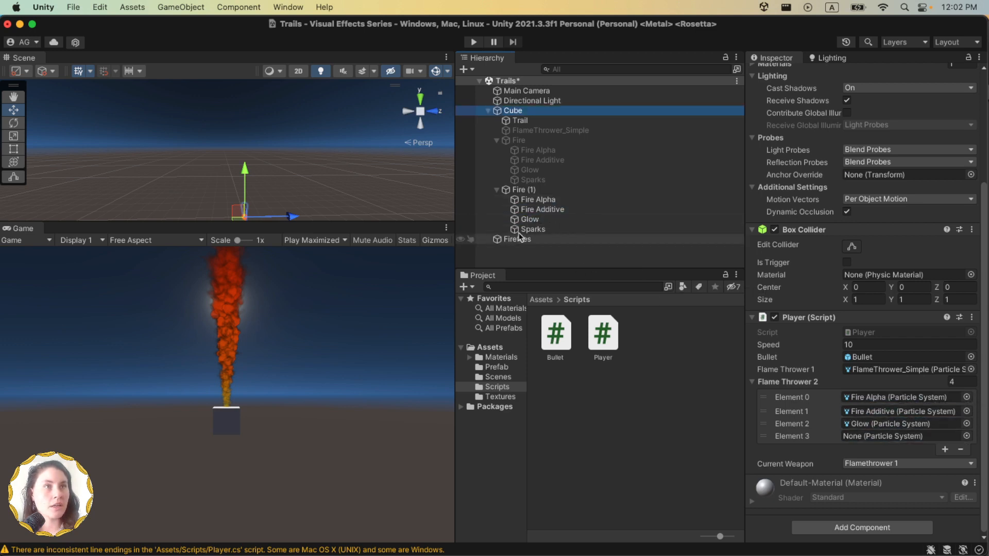
{"action": "left_click_drag", "start_coordinate": [532, 229], "coordinate": [864, 449]}
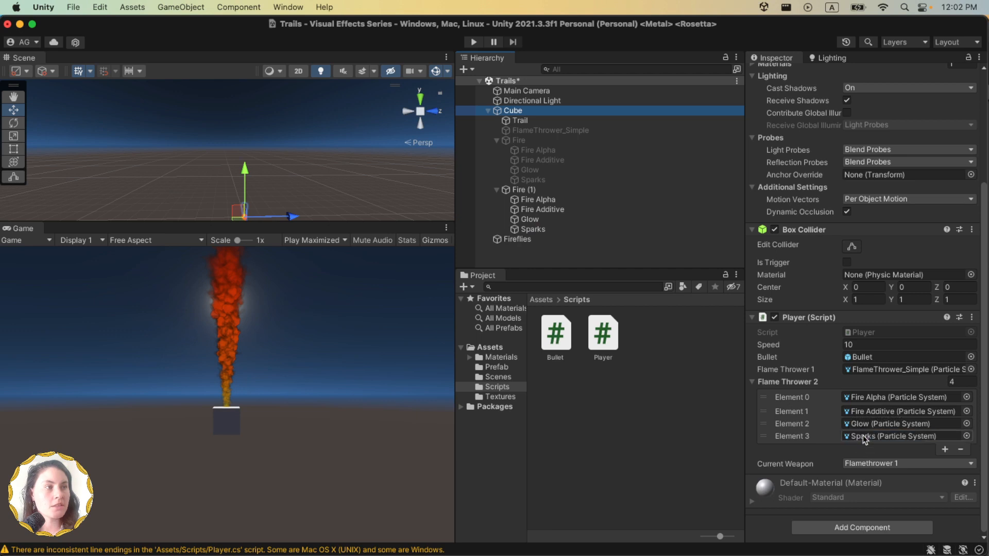
{"action": "left_click", "coordinate": [863, 466]}
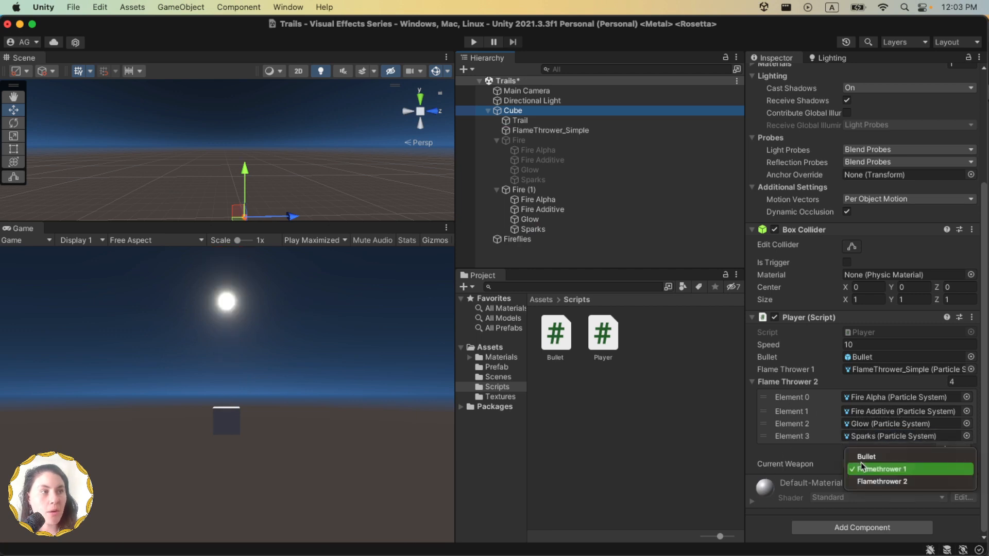
{"action": "left_click", "coordinate": [895, 483]}
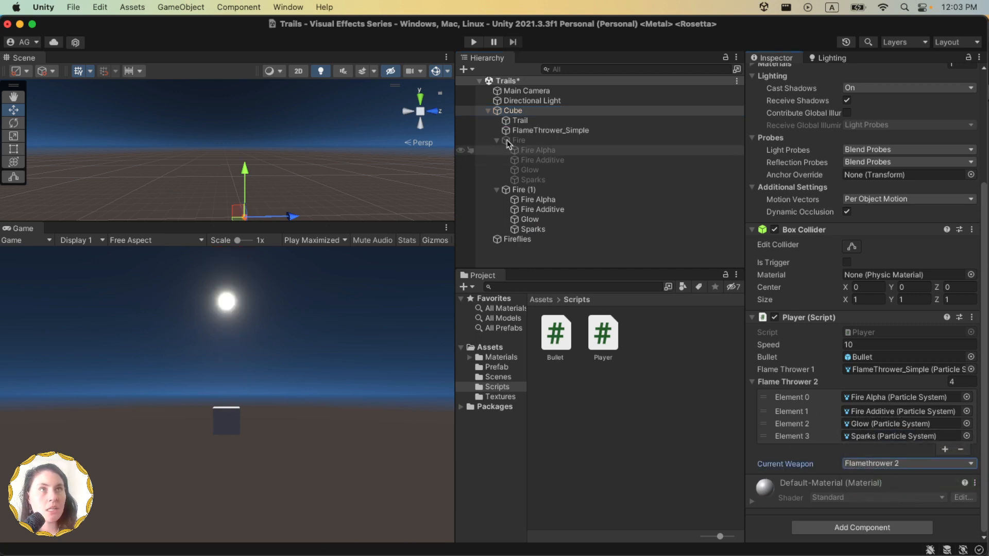
Play-test the scene by moving the Cube around and firing the flamethrower, and stop play mode
{"action": "left_click", "coordinate": [473, 42]}
{"action": "key", "text": "d"}
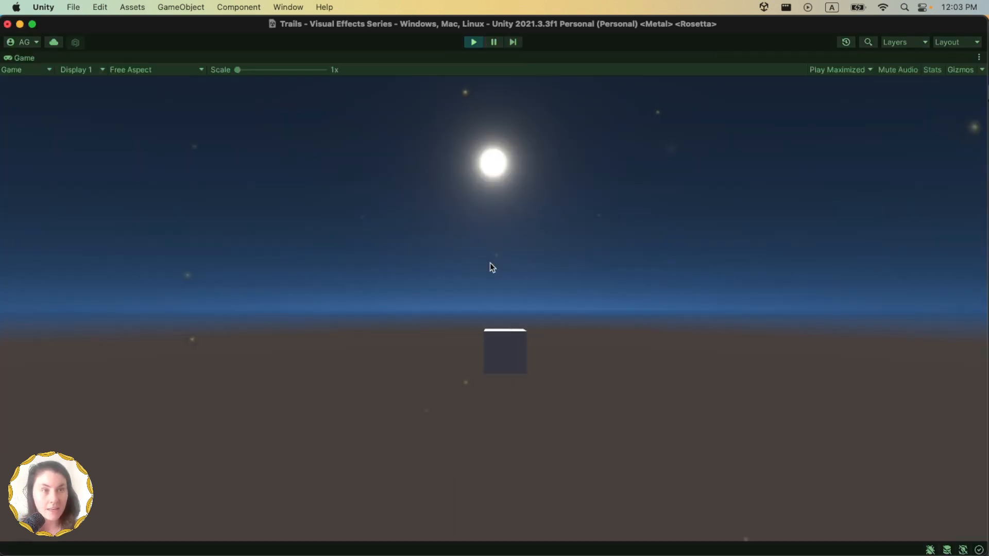
{"action": "key", "text": "a"}
{"action": "key", "text": "space"}
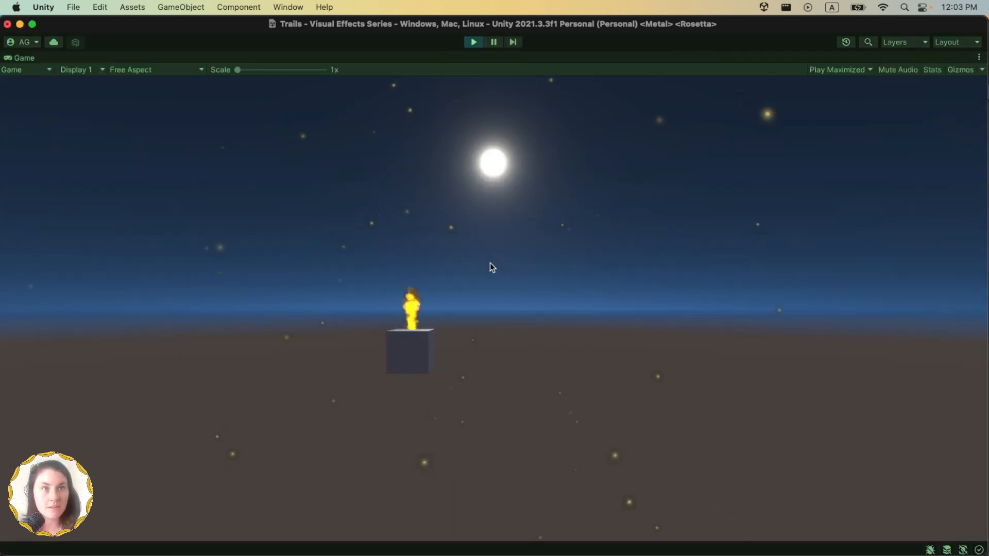
{"action": "key", "text": "d"}
{"action": "key", "text": "a"}
{"action": "key", "text": "s"}
{"action": "key", "text": "d"}
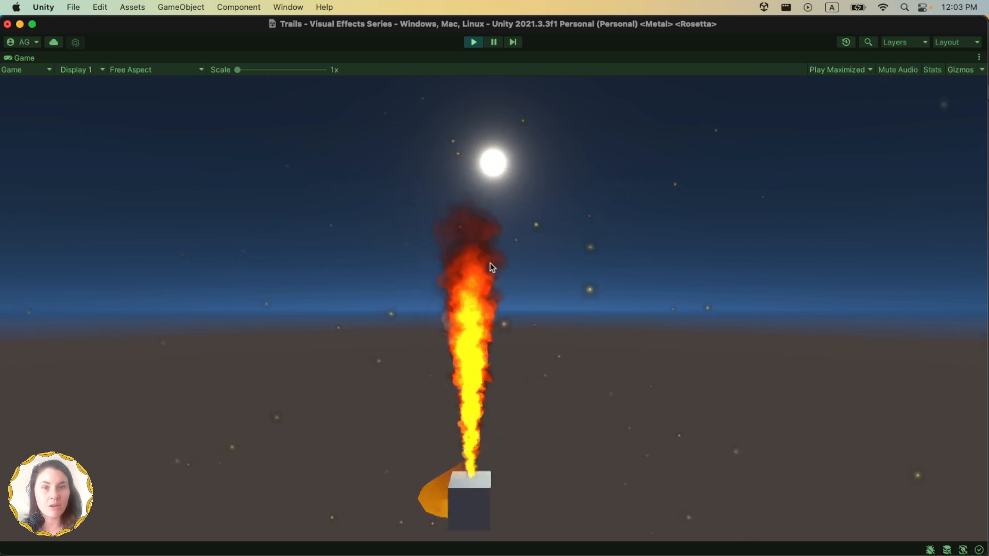
{"action": "key", "text": "a"}
{"action": "key", "text": "w"}
{"action": "key", "text": "w"}
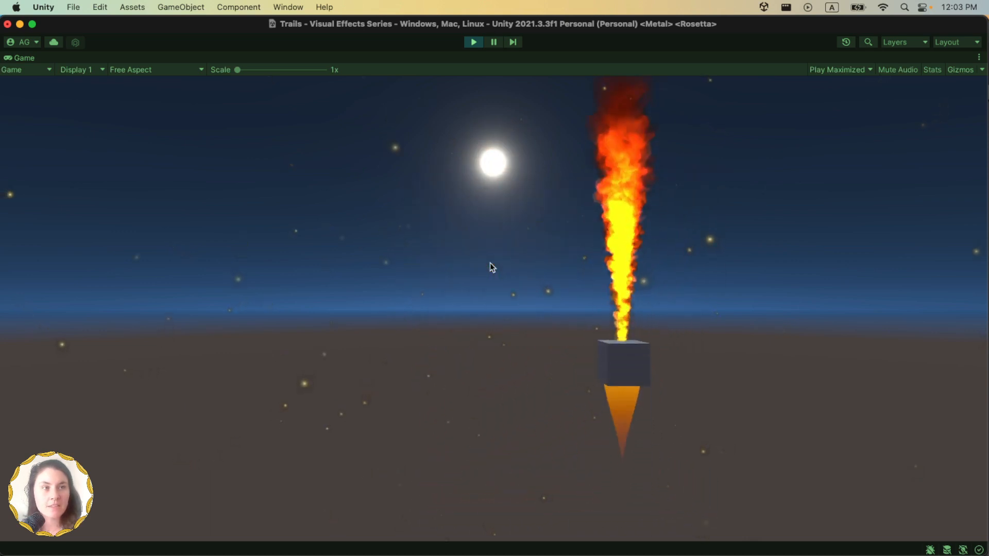
{"action": "key", "text": "a"}
{"action": "key", "text": "s"}
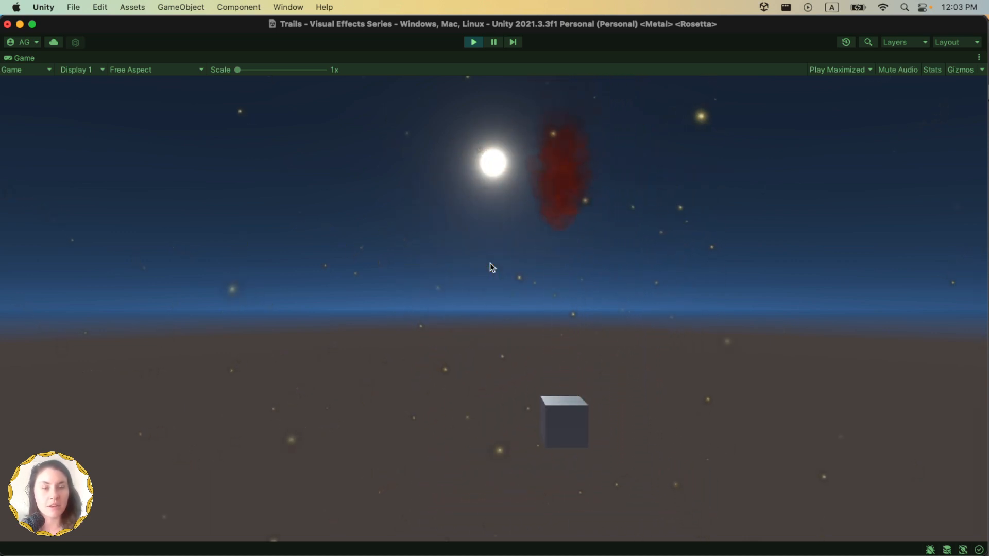
{"action": "key", "text": "super+p"}
Set the Duration of the four particle systems under Fire (1) to 0.1 and restart their preview
{"action": "left_click", "coordinate": [558, 230], "text": "shift"}
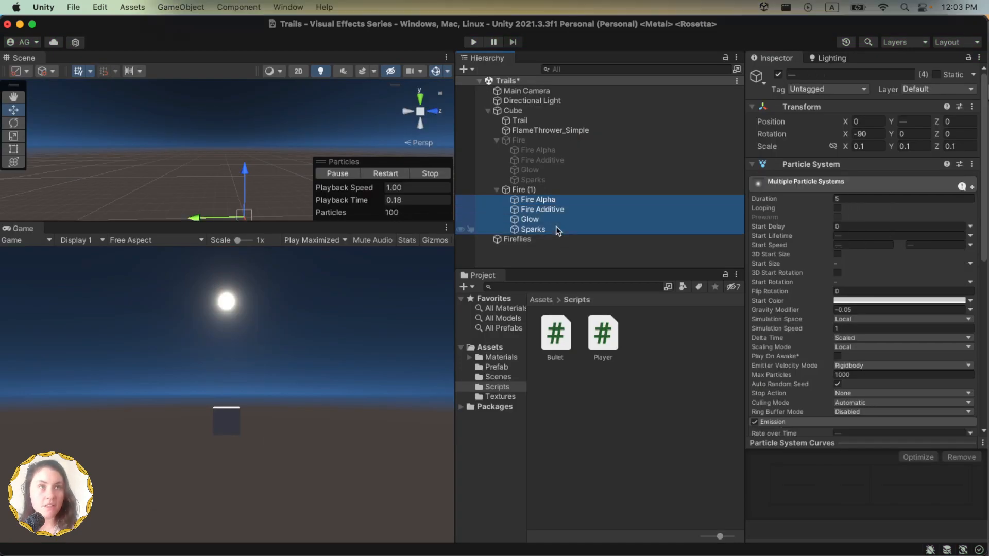
{"action": "left_click", "coordinate": [852, 198]}
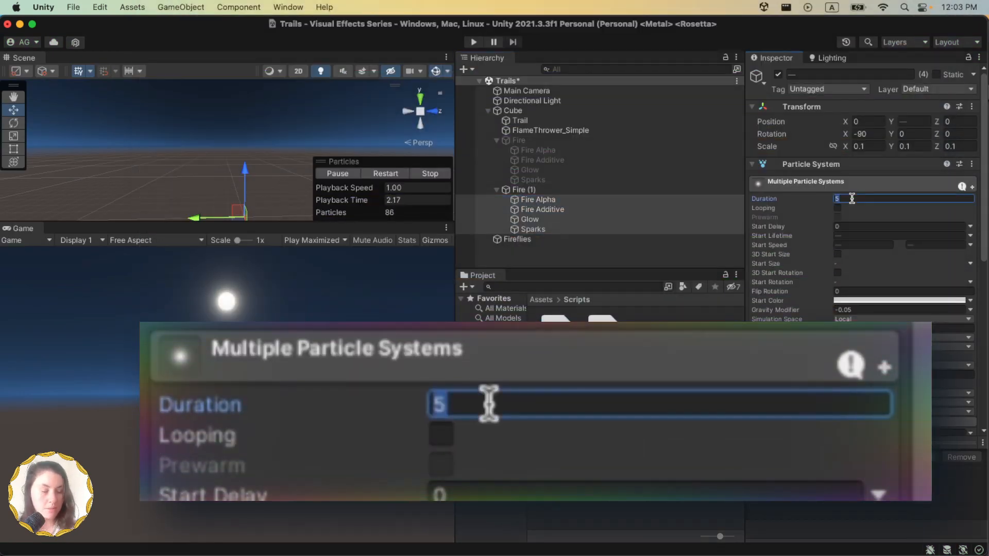
{"action": "type", "text": "0.1"}
{"action": "left_click", "coordinate": [388, 175]}
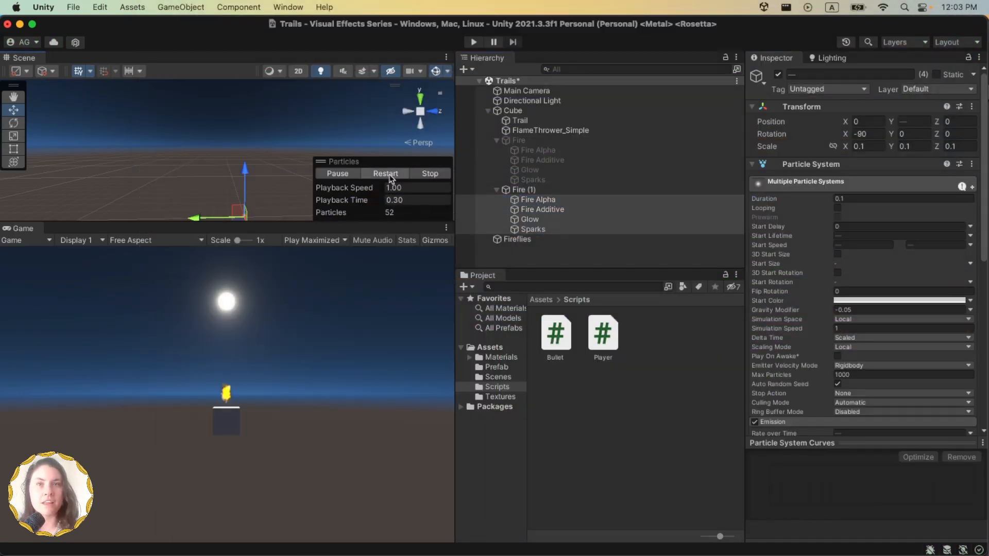
{"action": "left_click", "coordinate": [390, 175]}
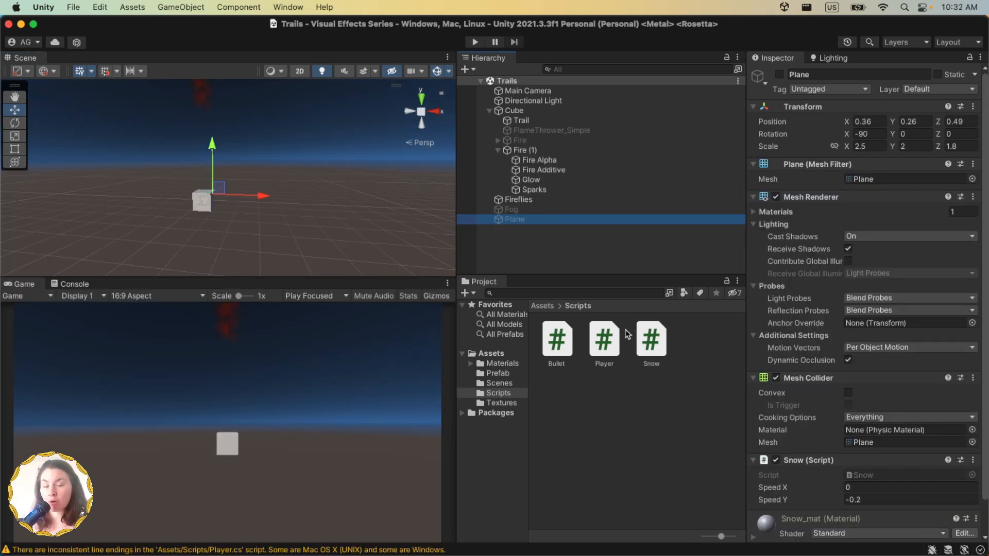
Open the Player script in Visual Studio and locate the Flamethrower2 branch and the GetKeyDown space condition in Update
{"action": "double_click", "coordinate": [604, 339]}
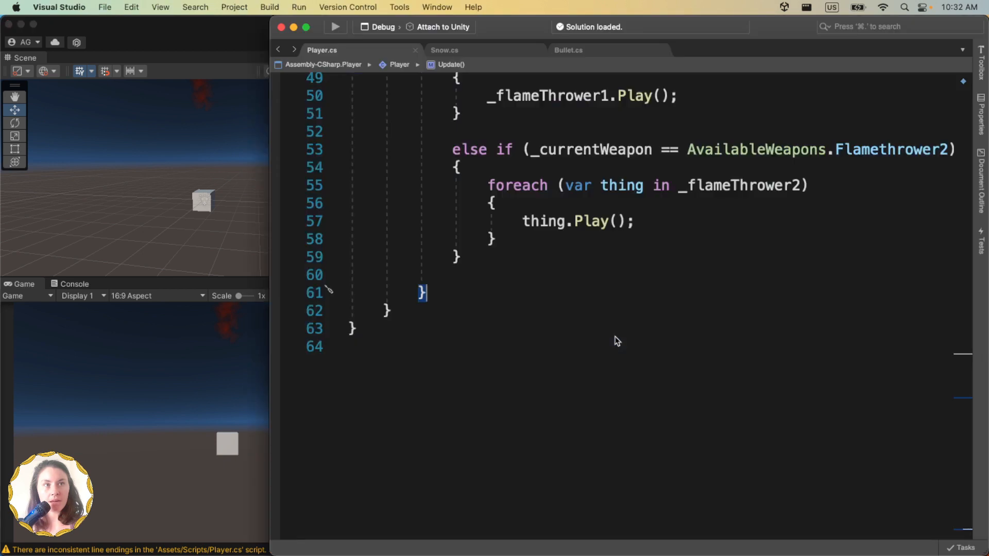
{"action": "scroll", "coordinate": [591, 313], "scroll_direction": "up", "scroll_amount": 5}
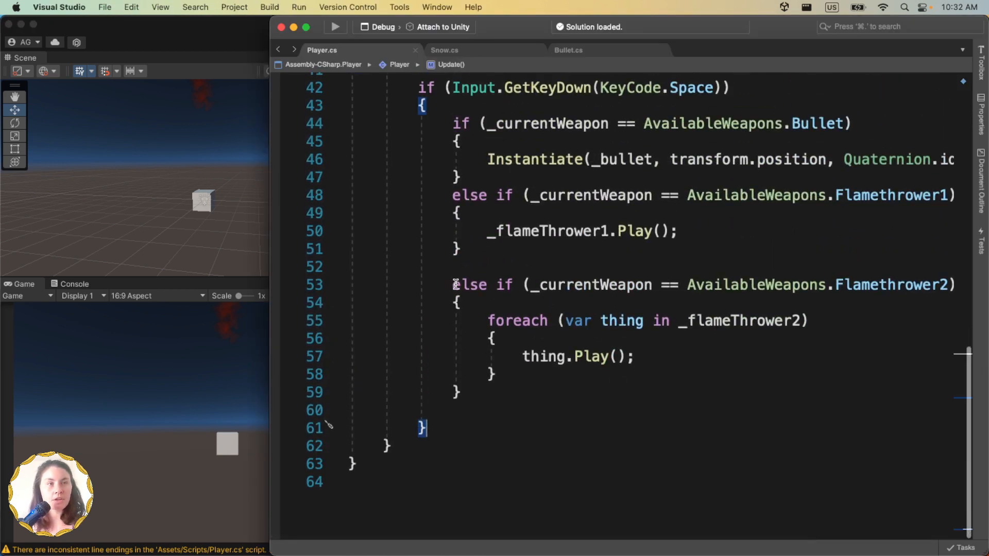
{"action": "left_click_drag", "start_coordinate": [453, 296], "coordinate": [512, 402]}
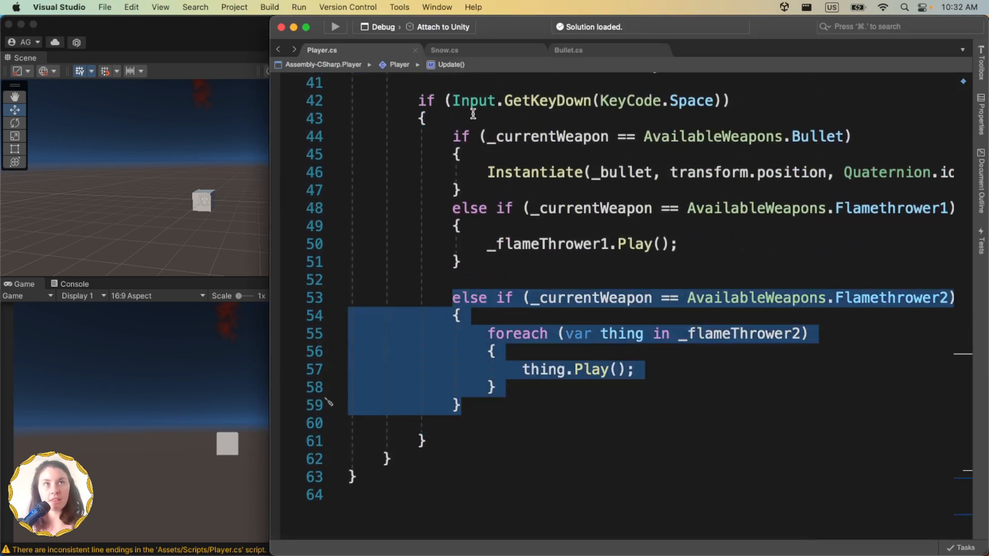
{"action": "left_click", "coordinate": [598, 101]}
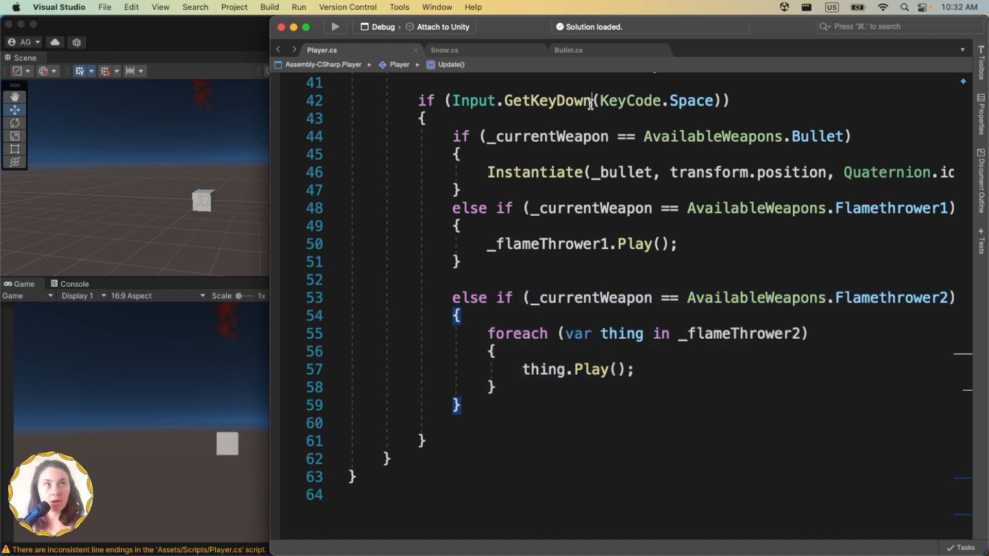
Duplicate the if (Input.GetKeyDown(KeyCode.Space)) condition as an empty block at the end of Update, with its closing braces complete
{"action": "left_click_drag", "start_coordinate": [430, 119], "coordinate": [413, 99]}
{"action": "key", "text": "cmd+c"}
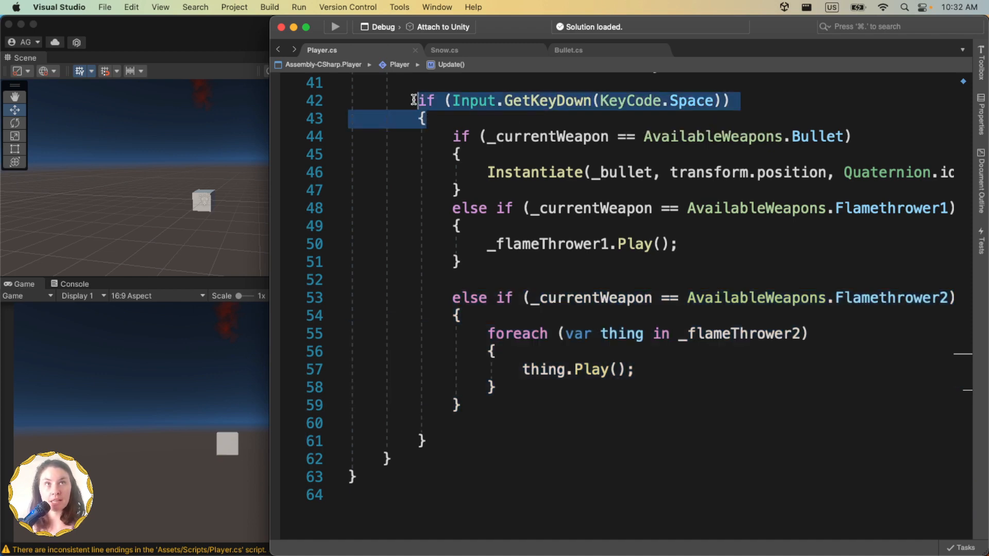
{"action": "scroll", "coordinate": [541, 165], "scroll_direction": "down", "scroll_amount": 5}
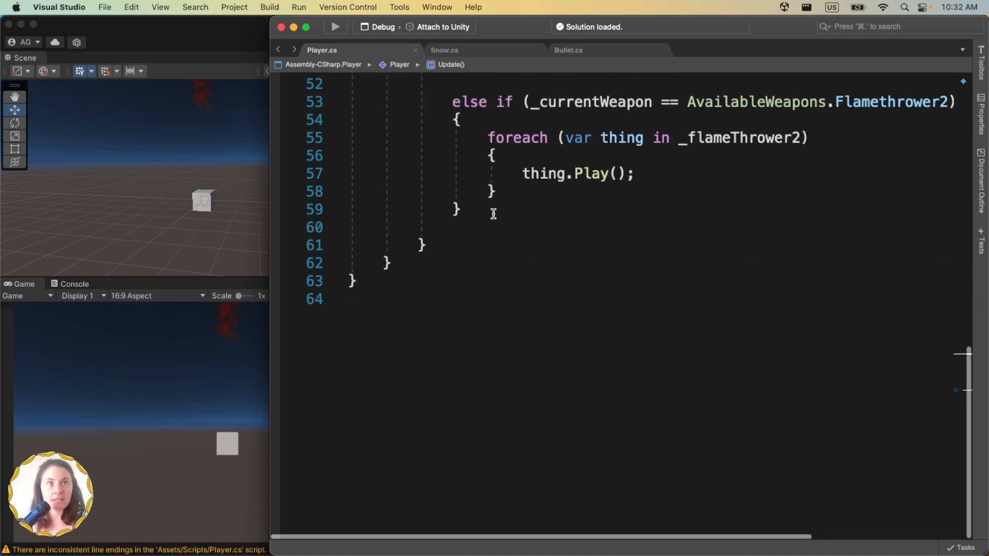
{"action": "left_click", "coordinate": [448, 235]}
{"action": "key", "text": "Return"}
{"action": "key", "text": "cmd+v"}
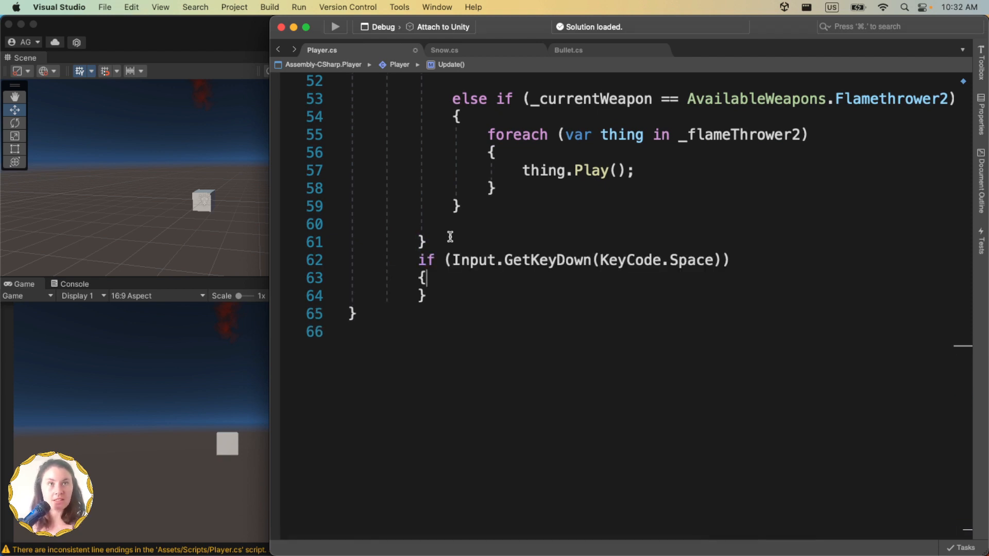
{"action": "scroll", "coordinate": [505, 230], "scroll_direction": "up", "scroll_amount": 2}
{"action": "key", "text": "Down"}
{"action": "key", "text": "Return"}
{"action": "type", "text": "}"}
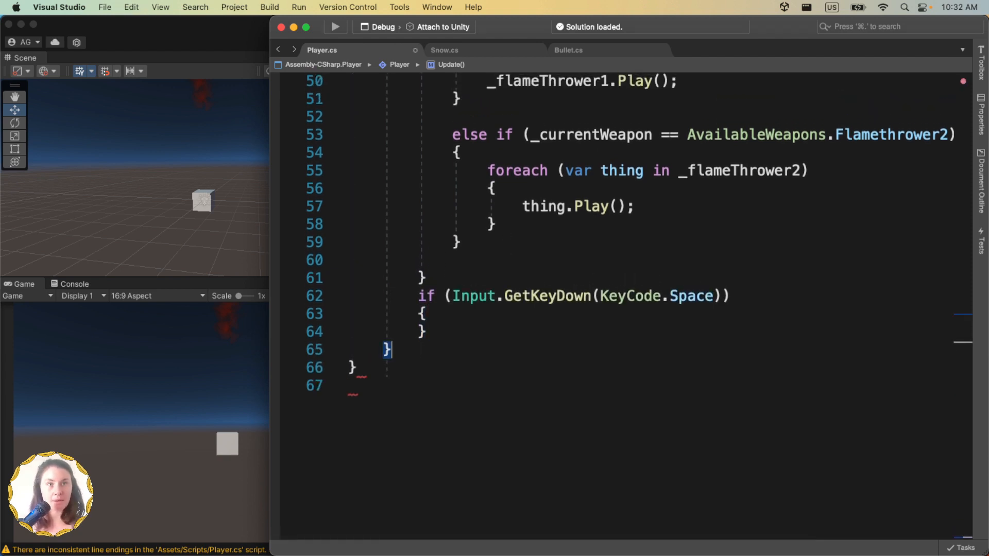
Change GetKeyDown to GetKey in the new space-key condition at the end of Update
{"action": "scroll", "coordinate": [593, 309], "scroll_direction": "up", "scroll_amount": 2}
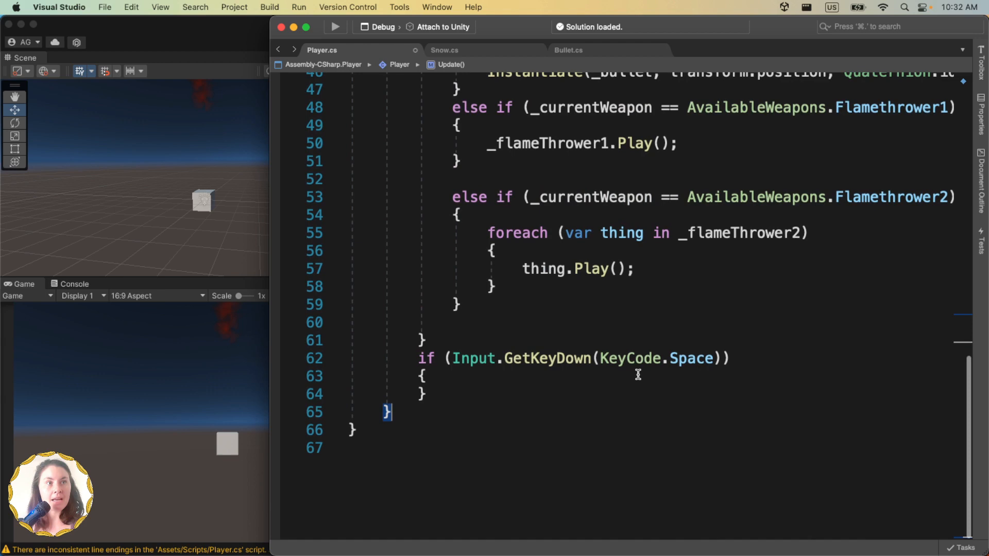
{"action": "left_click", "coordinate": [591, 362]}
{"action": "key", "text": "BackSpace"}
{"action": "key", "text": "BackSpace"}
{"action": "key", "text": "BackSpace"}
{"action": "key", "text": "BackSpace"}
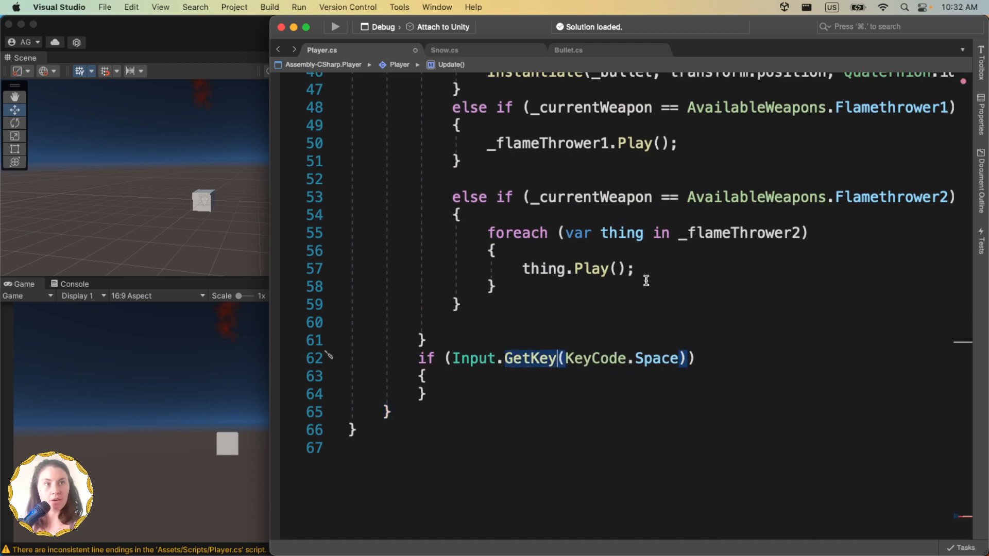
Move the Flamethrower2 if block with its foreach loop out of the GetKeyDown condition into the empty GetKey(KeyCode.Space) block
{"action": "scroll", "coordinate": [646, 280], "scroll_direction": "down", "scroll_amount": 3}
{"action": "left_click", "coordinate": [452, 260]}
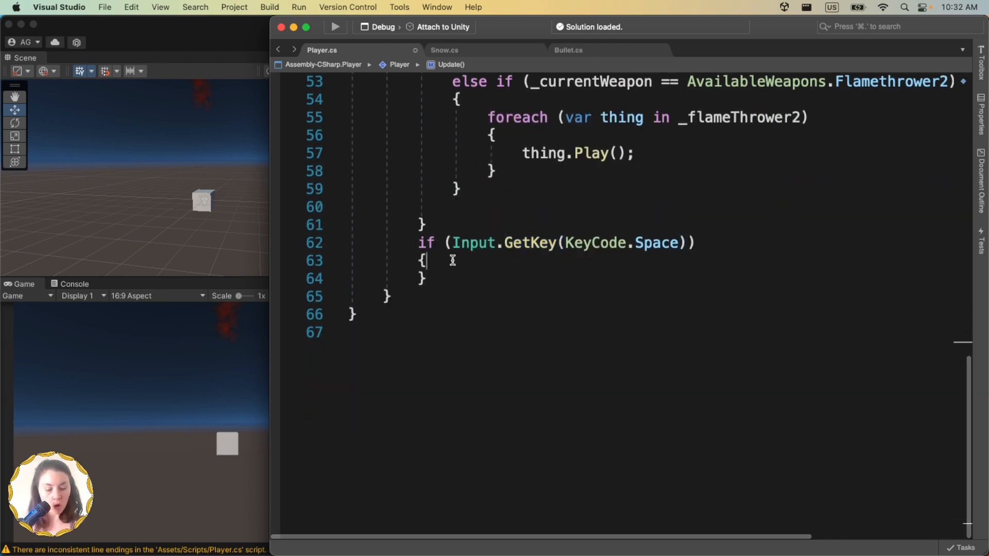
{"action": "key", "text": "Return"}
{"action": "scroll", "coordinate": [723, 240], "scroll_direction": "up", "scroll_amount": 2}
{"action": "left_click_drag", "start_coordinate": [496, 149], "coordinate": [506, 258]}
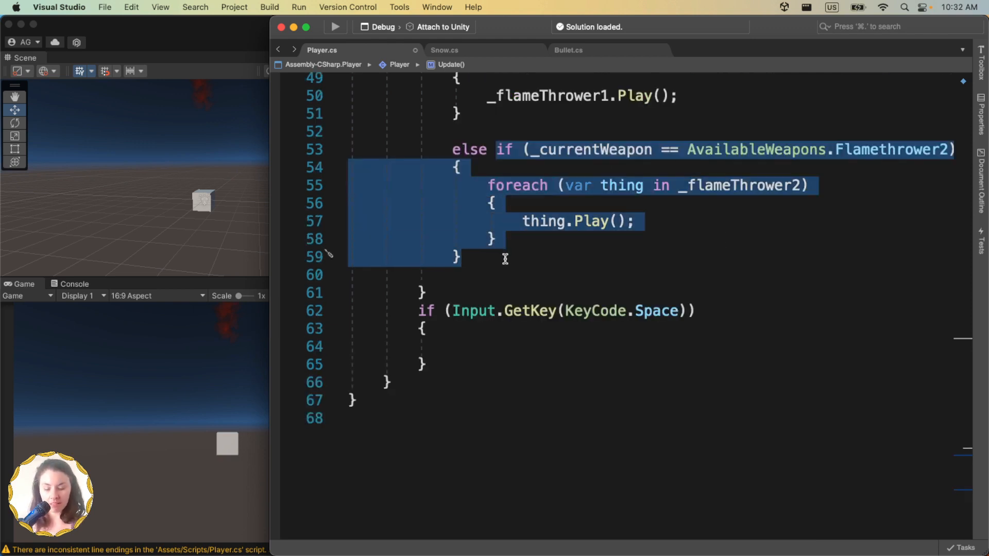
{"action": "key", "text": "super+x"}
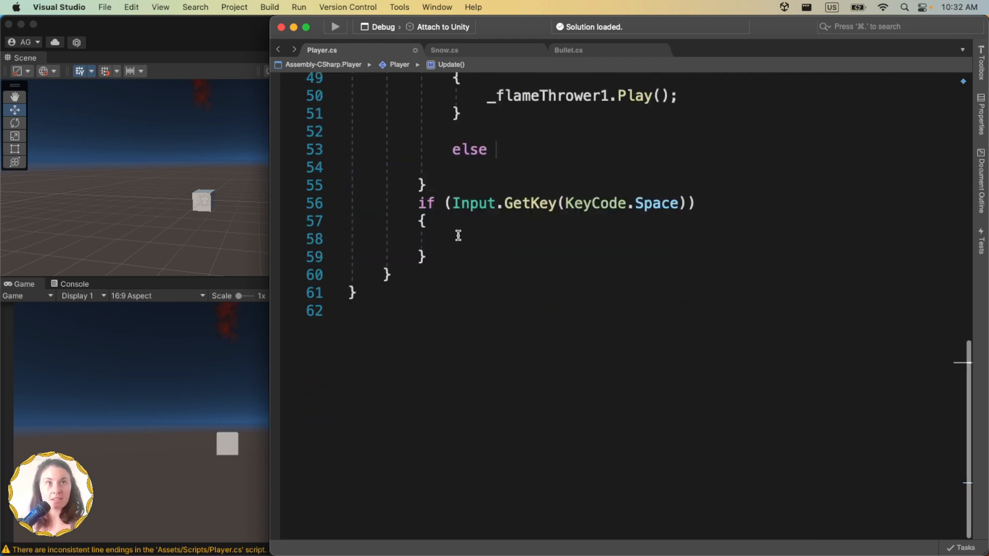
{"action": "key", "text": "super+v"}
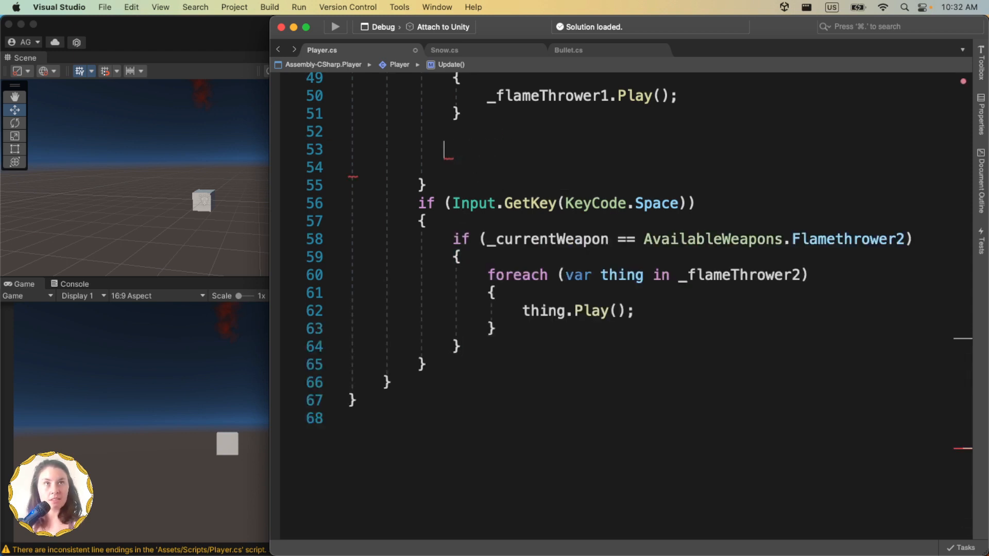
Remove the leftover else and the blank lines after the Flamethrower1 branch
{"action": "left_click_drag", "start_coordinate": [352, 176], "coordinate": [348, 134]}
{"action": "key", "text": "BackSpace"}
{"action": "key", "text": "BackSpace"}
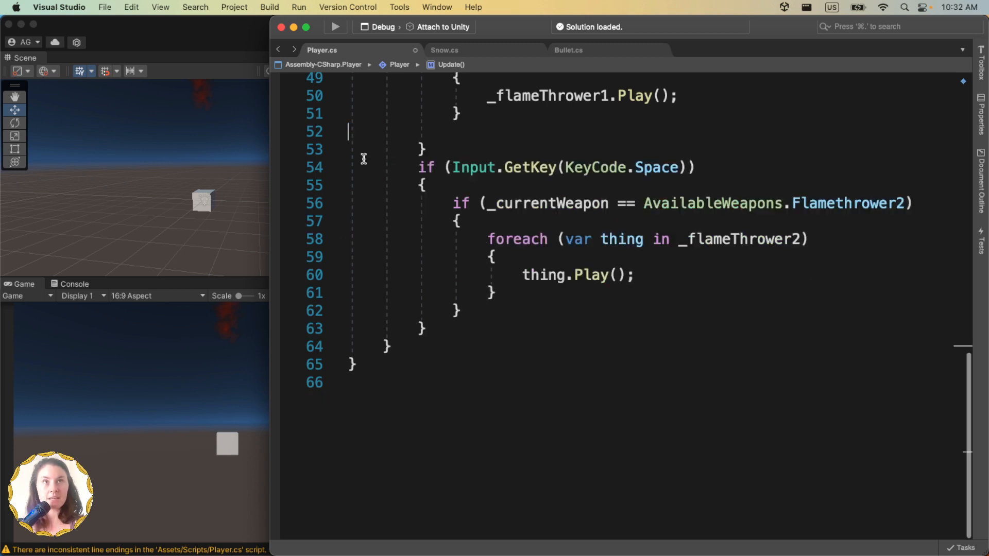
{"action": "scroll", "coordinate": [649, 206], "scroll_direction": "up", "scroll_amount": 2}
{"action": "scroll", "coordinate": [647, 205], "scroll_direction": "up", "scroll_amount": 3}
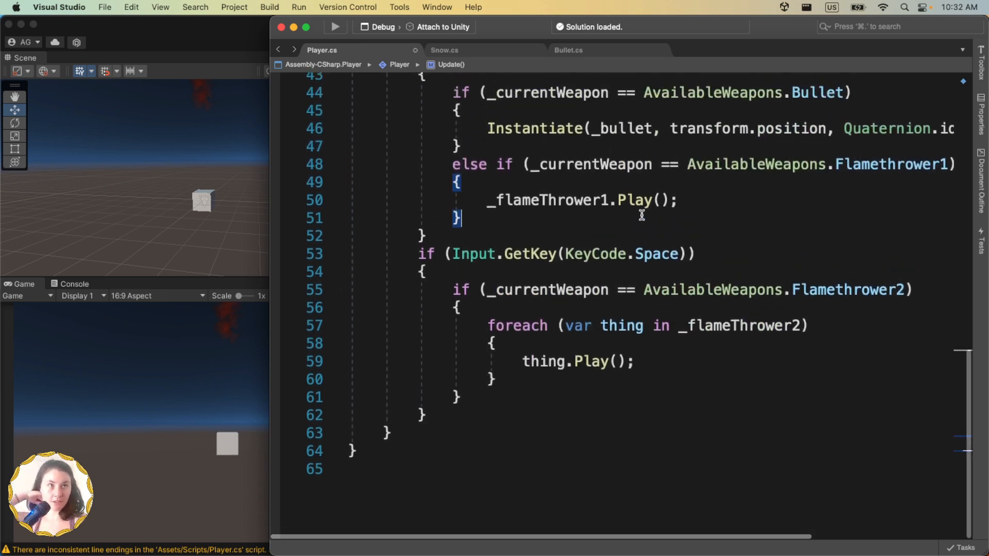
Compare the GetKeyDown block for Flamethrower1 with the GetKey block for Flamethrower2, and save the Player script
{"action": "left_click_drag", "start_coordinate": [504, 169], "coordinate": [692, 186]}
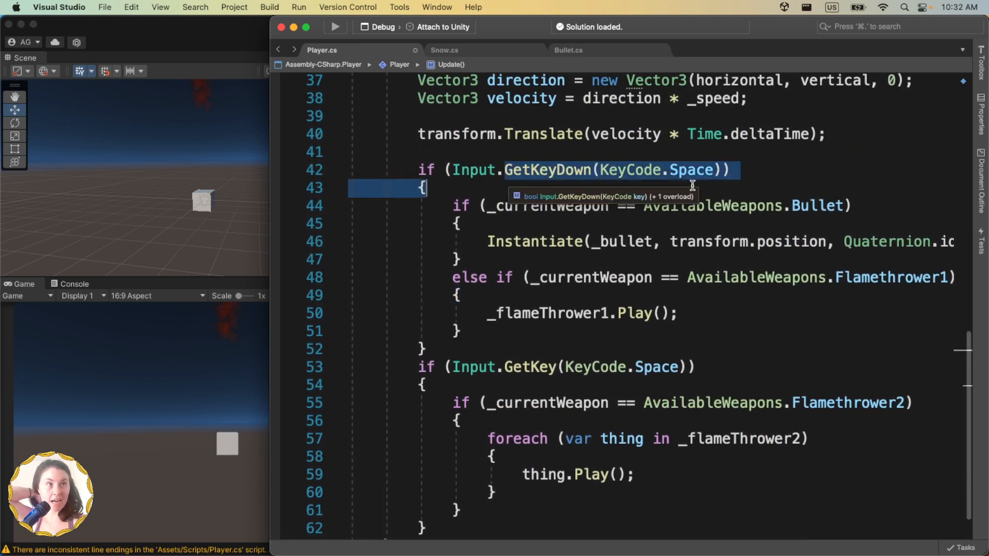
{"action": "left_click_drag", "start_coordinate": [494, 327], "coordinate": [450, 267]}
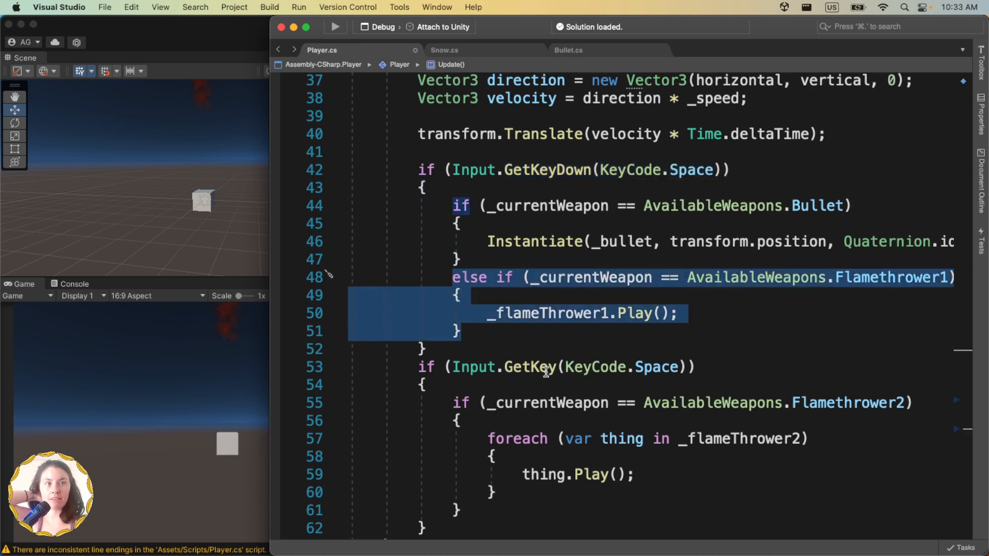
{"action": "scroll", "coordinate": [546, 372], "scroll_direction": "down", "scroll_amount": 3}
{"action": "left_click_drag", "start_coordinate": [418, 200], "coordinate": [512, 357]}
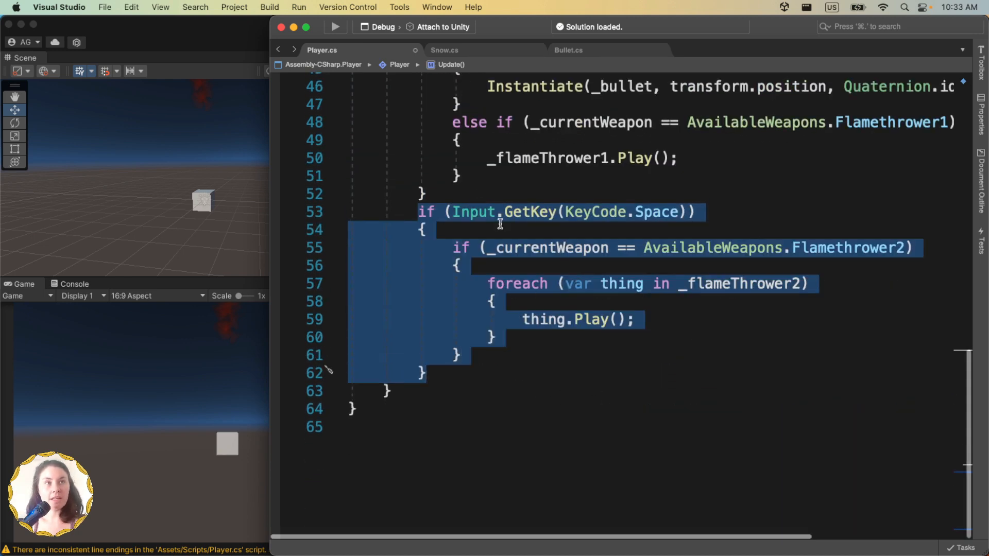
{"action": "left_click", "coordinate": [503, 212]}
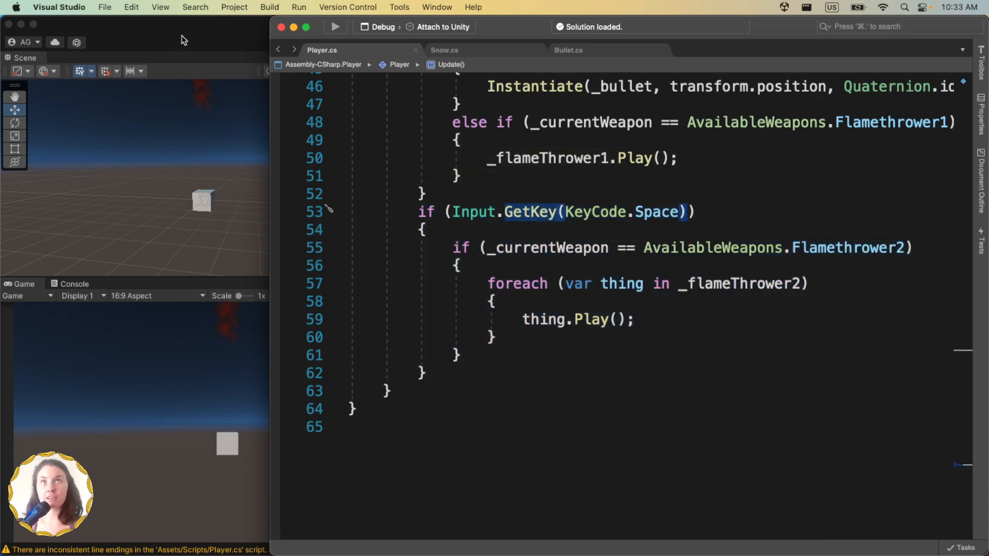
Switch to Unity, run the Trails scene, and steer the Cube around in the Game view
{"action": "left_click", "coordinate": [197, 36]}
{"action": "key", "text": "d"}
{"action": "key", "text": "s"}
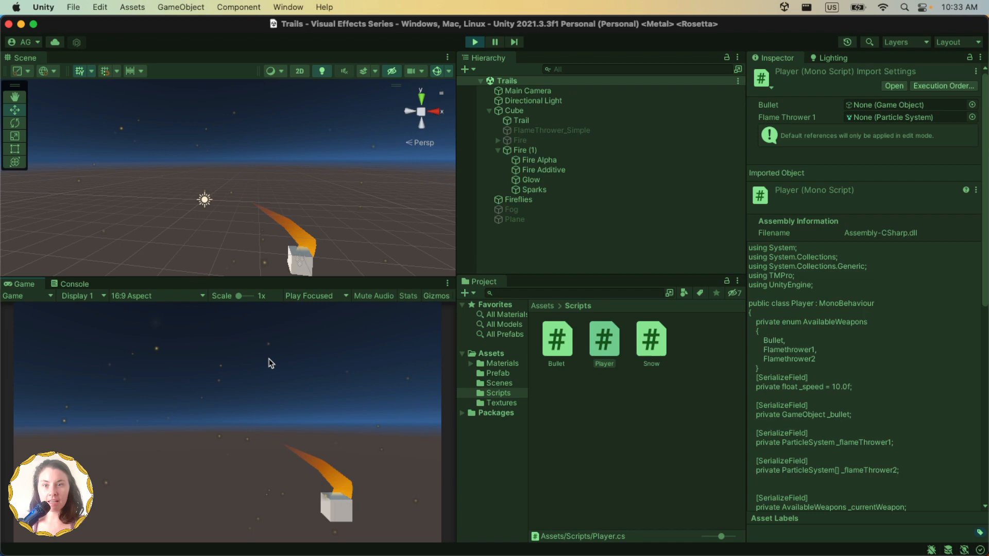
{"action": "key", "text": "a"}
{"action": "key", "text": "w"}
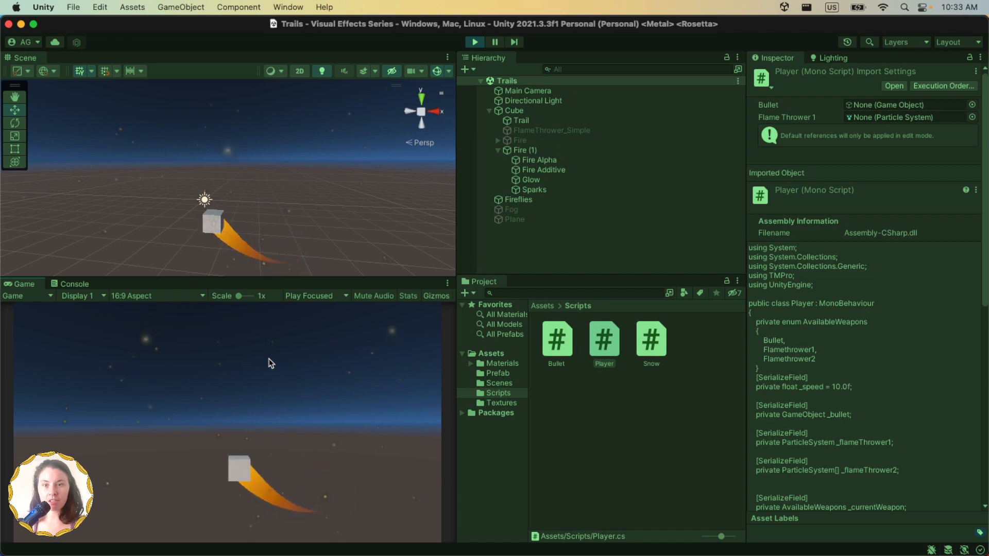
Test the flamethrower in Play mode by firing it in short and sustained bursts while moving the Cube in all directions
{"action": "key", "text": "space"}
{"action": "key", "text": "d"}
{"action": "key", "text": "s"}
{"action": "key", "text": "a"}
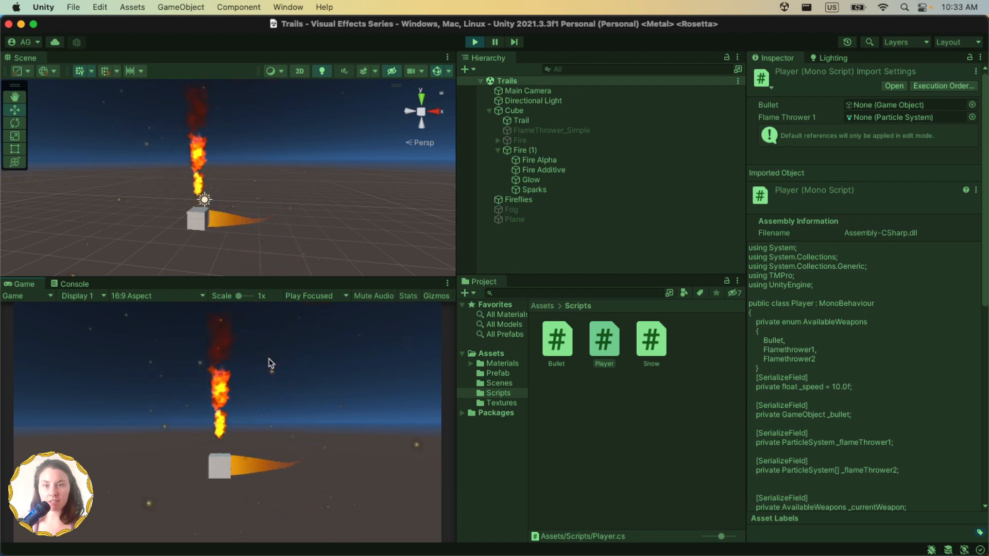
{"action": "key", "text": "d"}
{"action": "key", "text": "w"}
{"action": "key", "text": "space"}
{"action": "key", "text": "a"}
{"action": "key", "text": "s"}
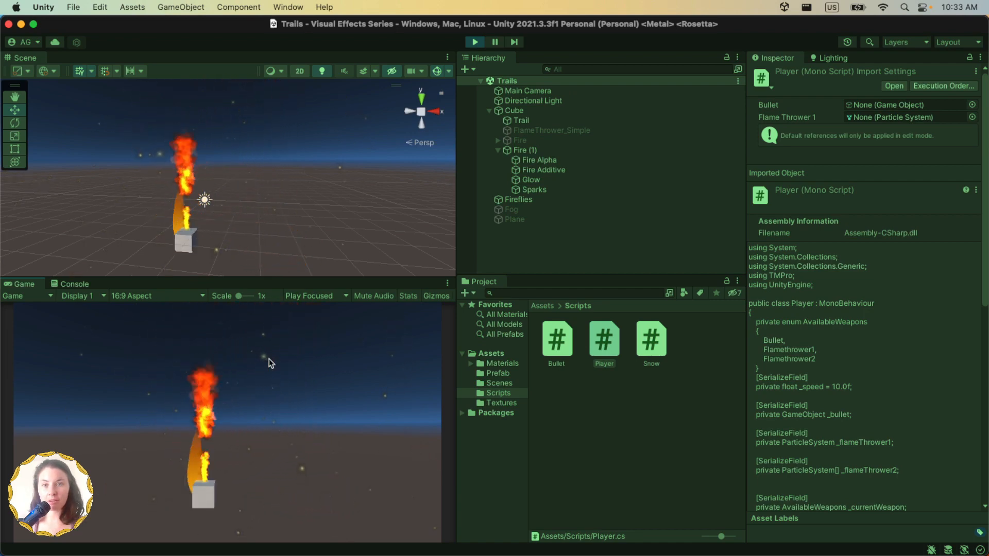
{"action": "key", "text": "d"}
{"action": "key", "text": "a"}
{"action": "key", "text": "space"}
{"action": "key", "text": "d"}
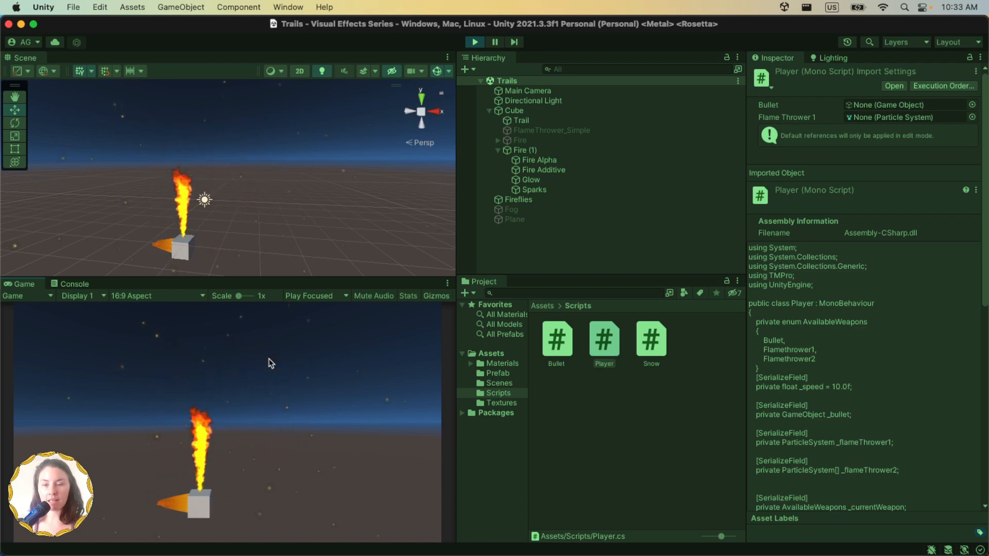
{"action": "key", "text": "w"}
{"action": "key", "text": "a"}
{"action": "key", "text": "s"}
{"action": "key", "text": "d"}
{"action": "key", "text": "w"}
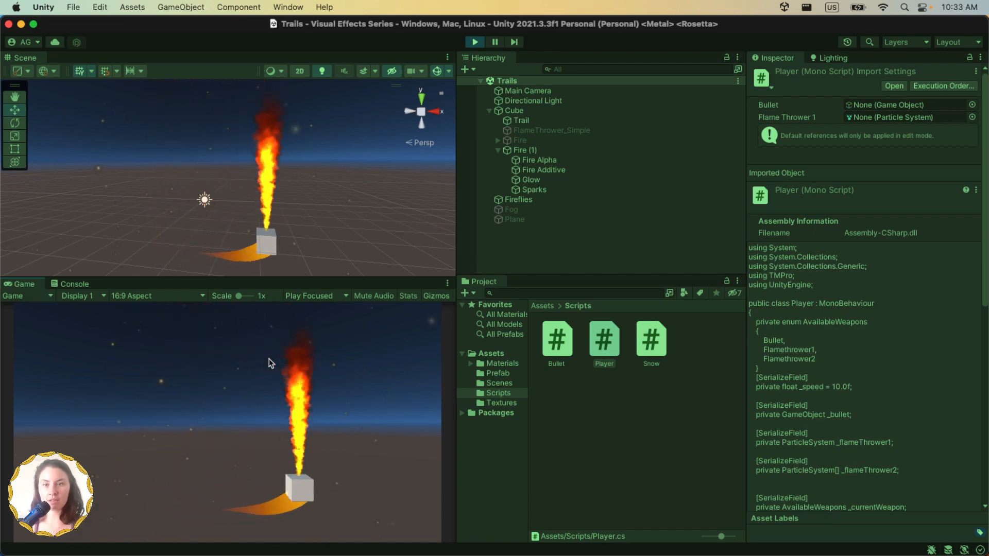
{"action": "key", "text": "a"}
{"action": "key", "text": "s"}
{"action": "key", "text": "d"}
{"action": "key", "text": "d"}
{"action": "key", "text": "a"}
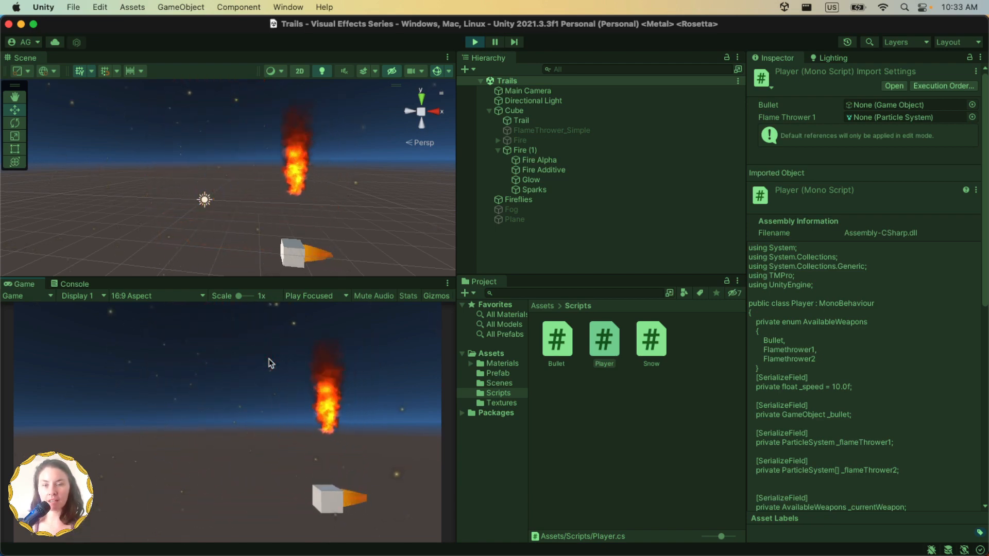
{"action": "key", "text": "w"}
{"action": "key", "text": "w"}
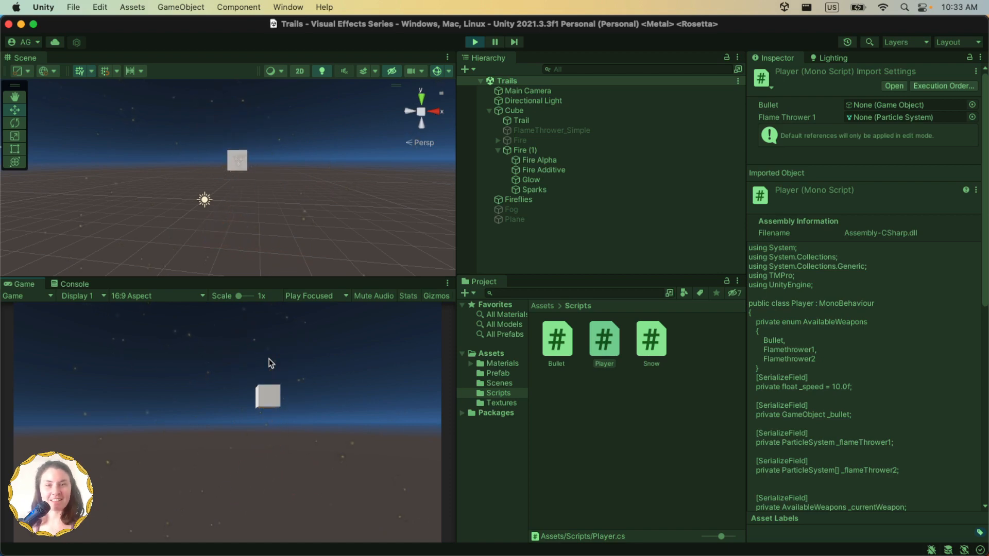